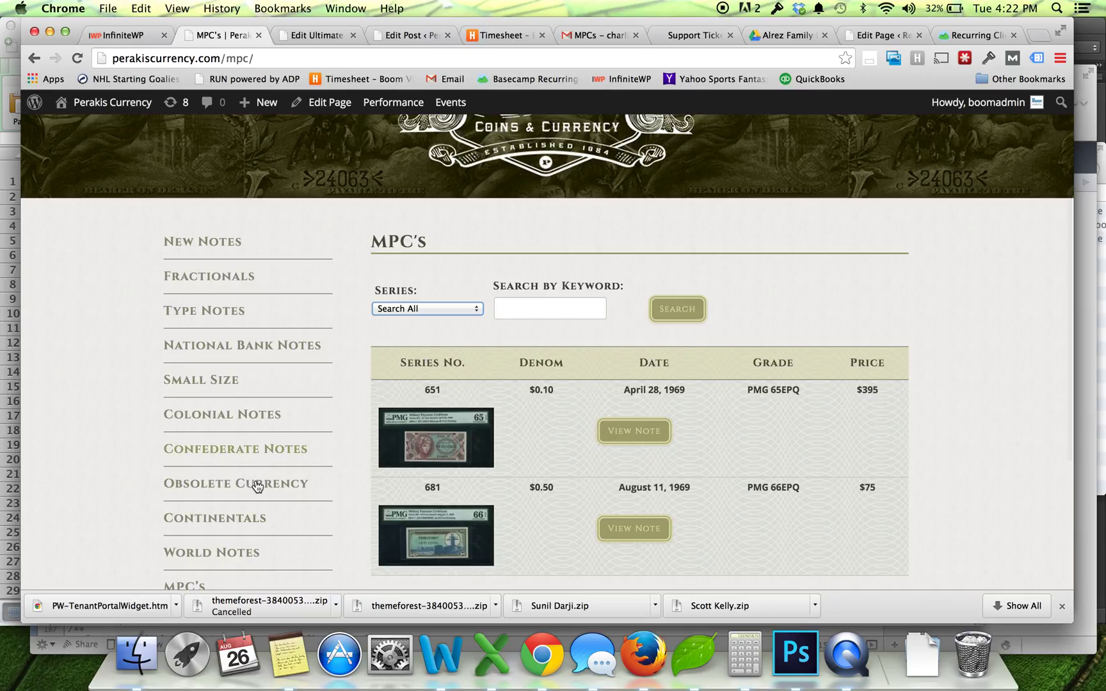
Look through the Obsolete Currency listing and the National Bank Notes listing on the public site
left_click(257, 484)
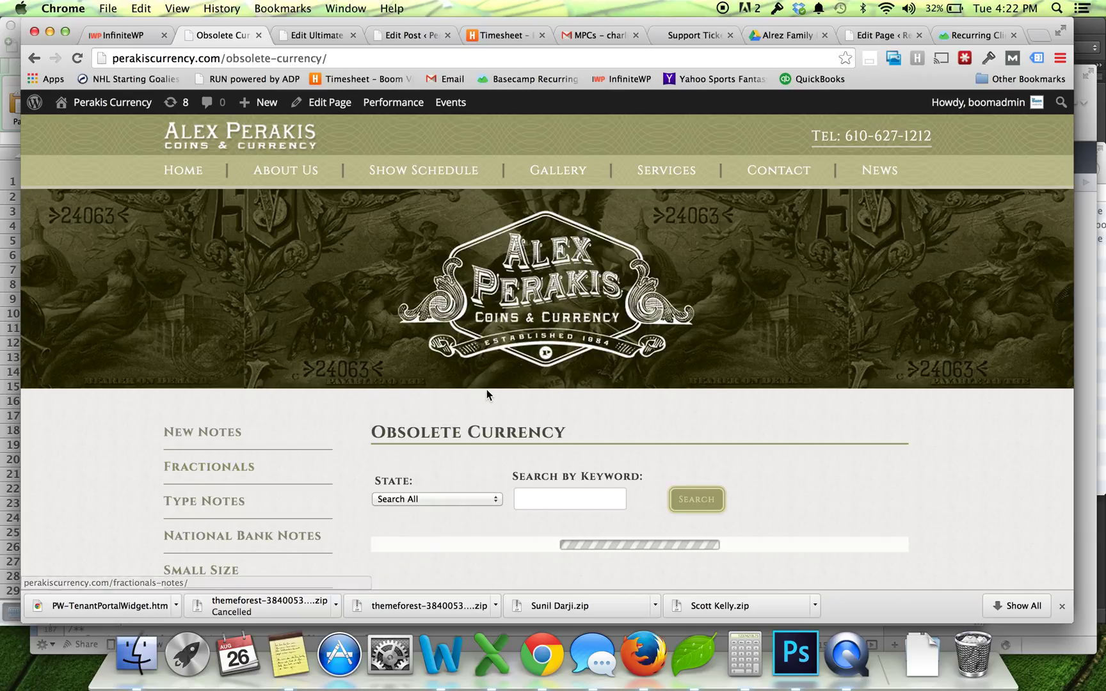
scroll(609, 347, "down", 5)
scroll(609, 347, "down", 2)
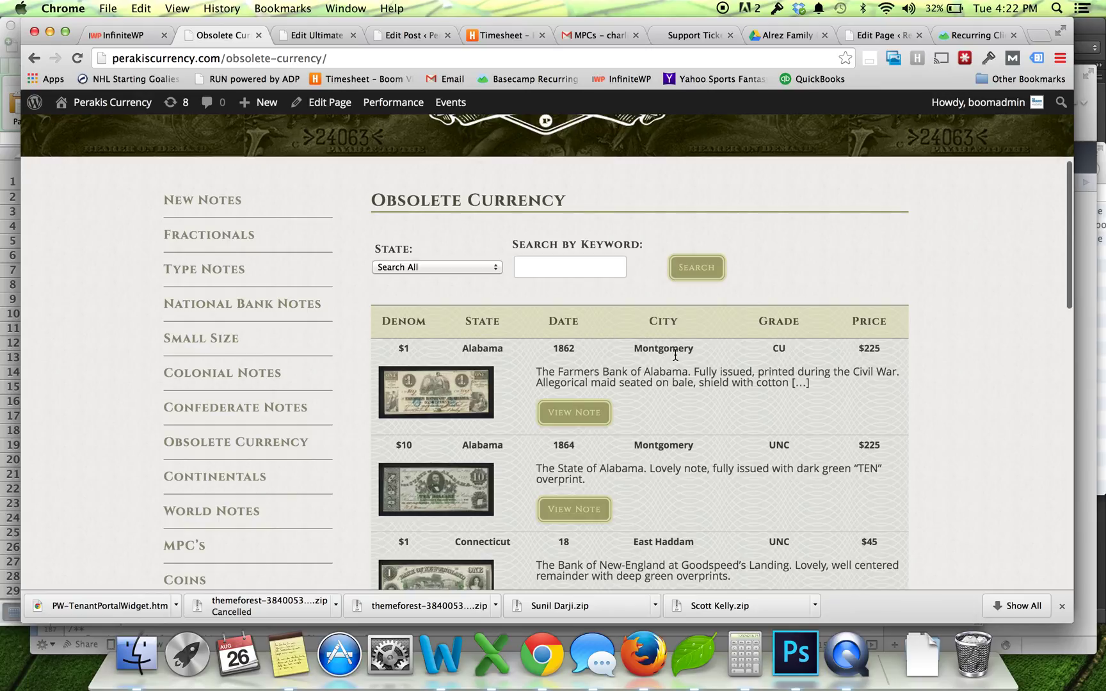
left_click(287, 303)
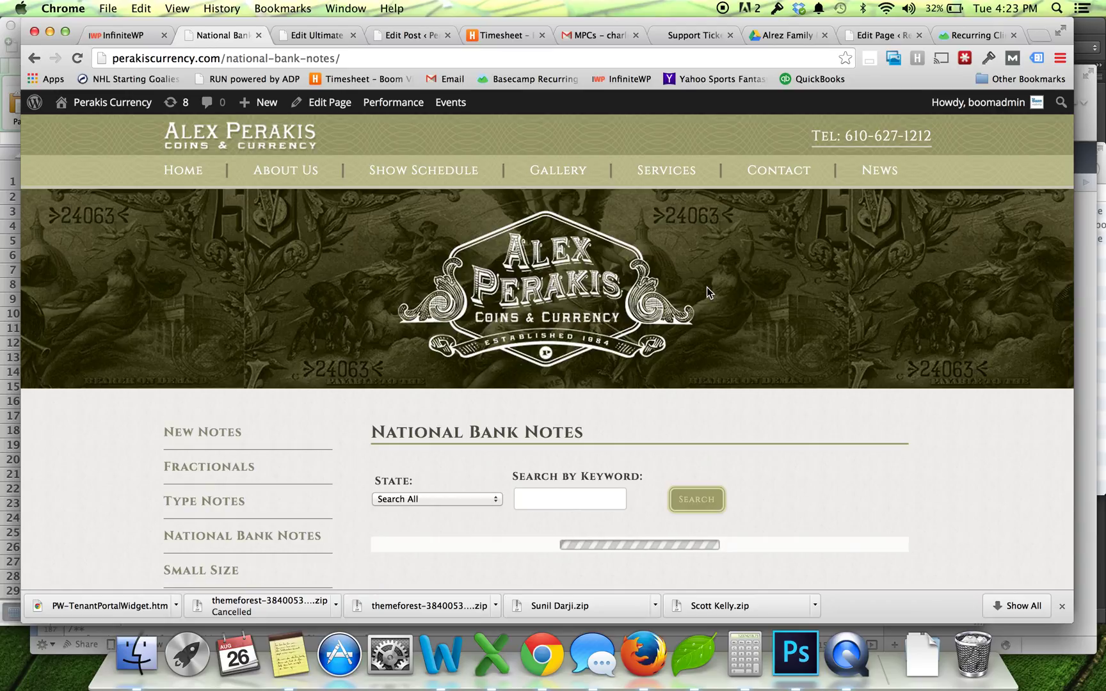
scroll(672, 348, "down", 7)
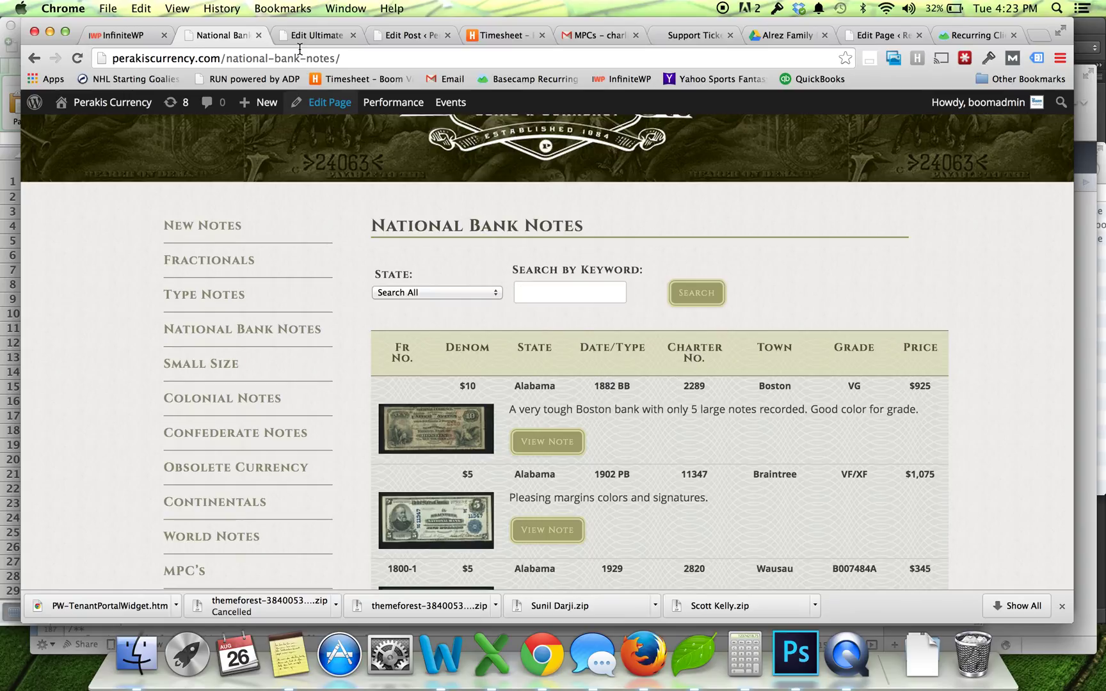
Open the National Bank Notes post "Avondale – f000493a" for editing in the site admin
left_click(316, 37)
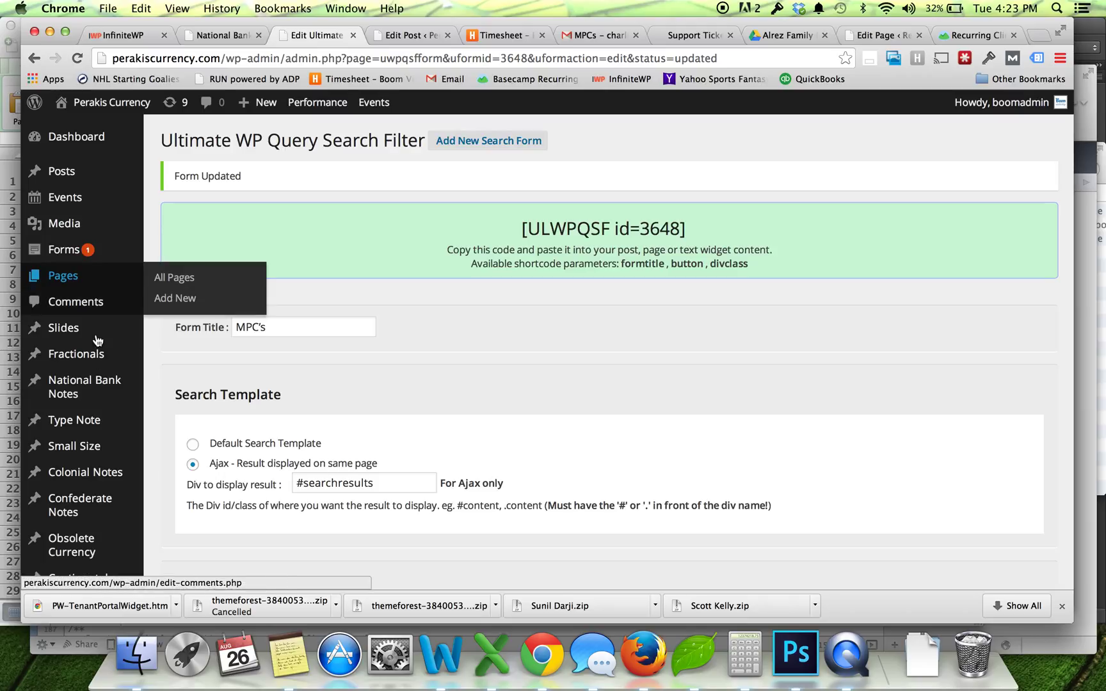
left_click(91, 382)
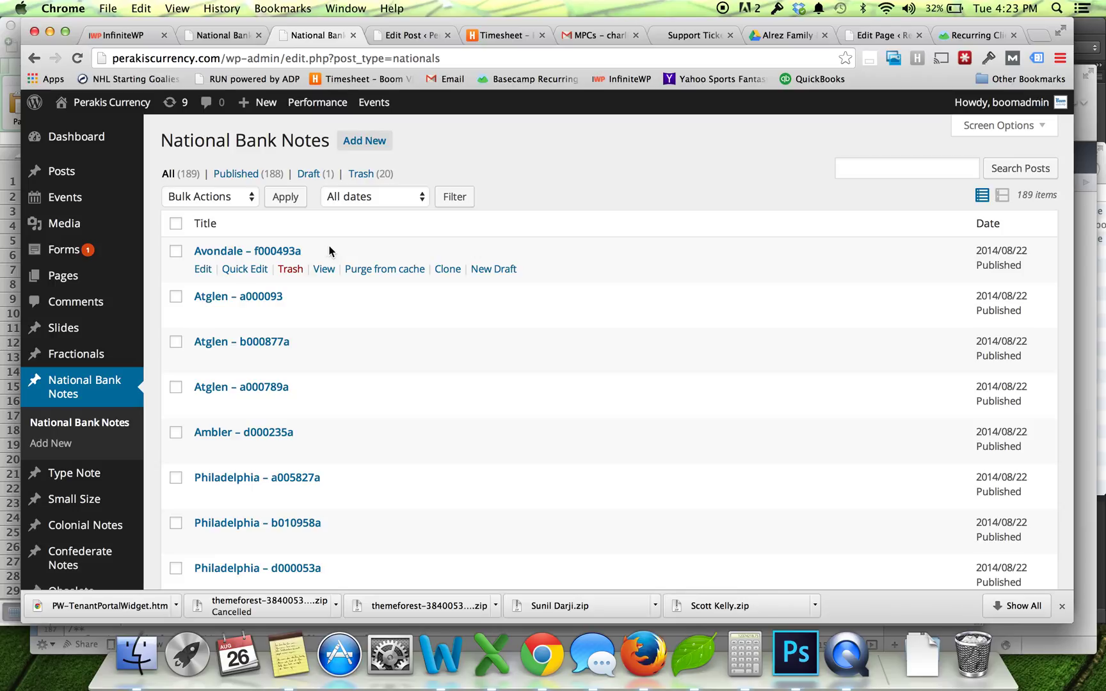
left_click(280, 255)
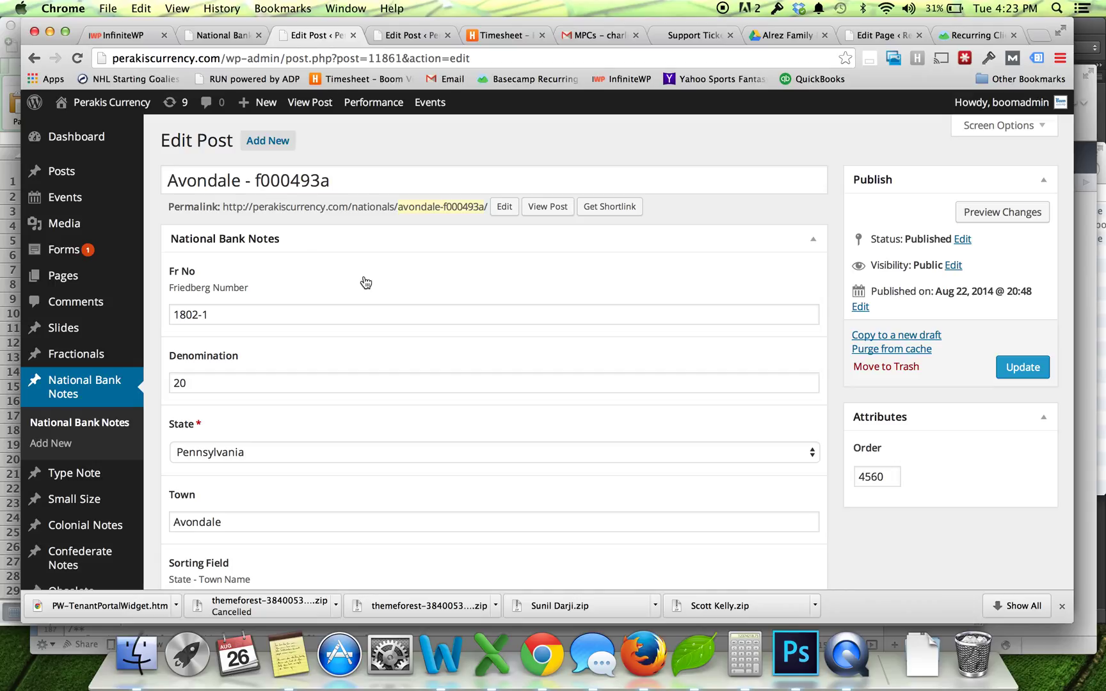
Review the Avondale note's State and Town fields and the Sorting Field that combines them
scroll(362, 281, "down", 2)
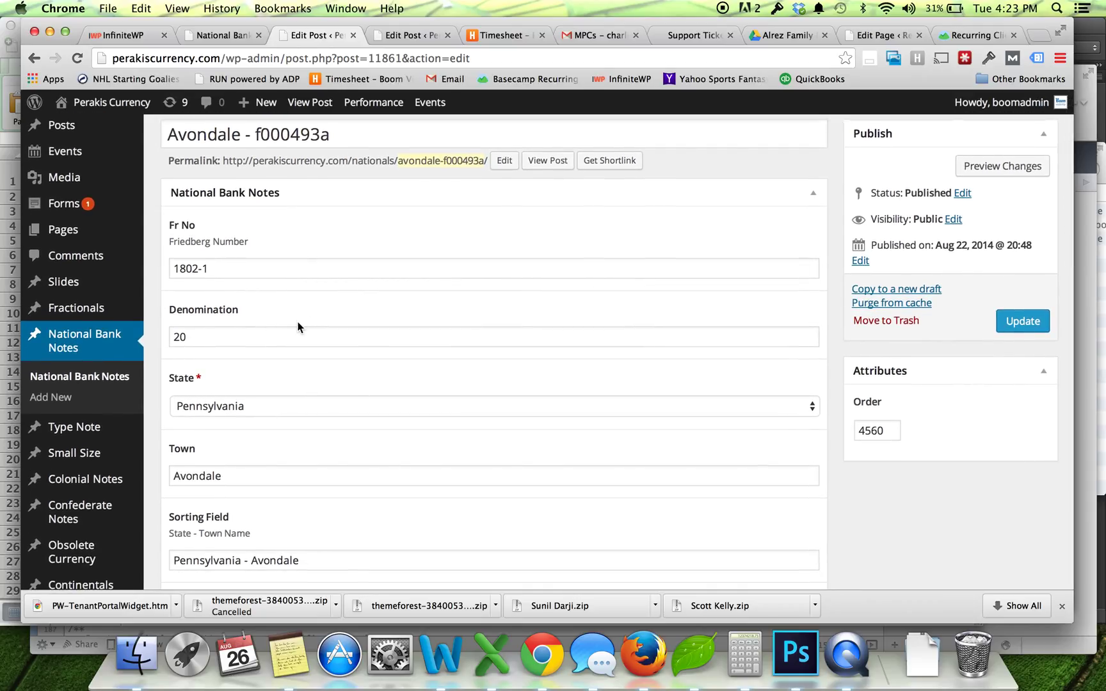
scroll(297, 345, "down", 1)
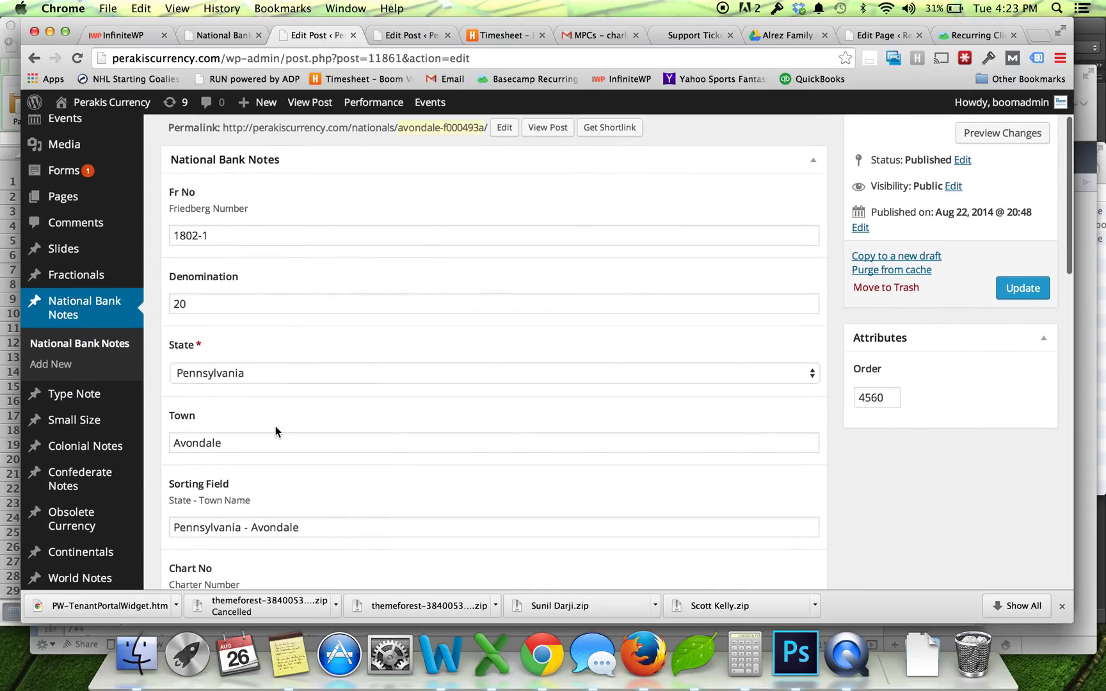
scroll(276, 432, "down", 2)
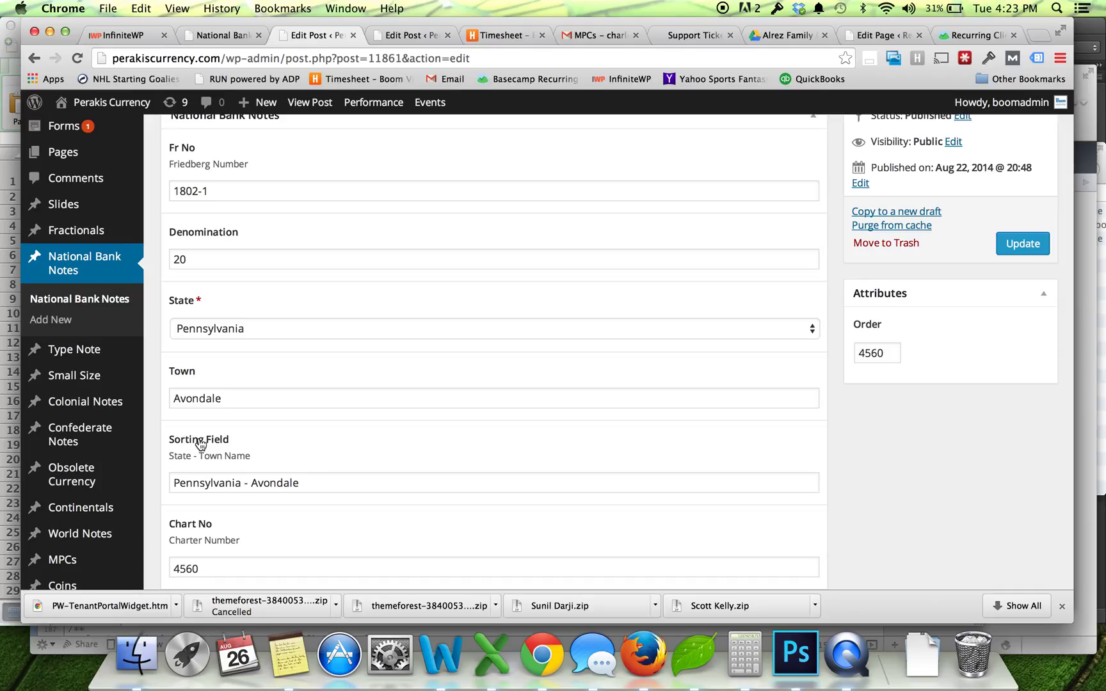
left_click(216, 490)
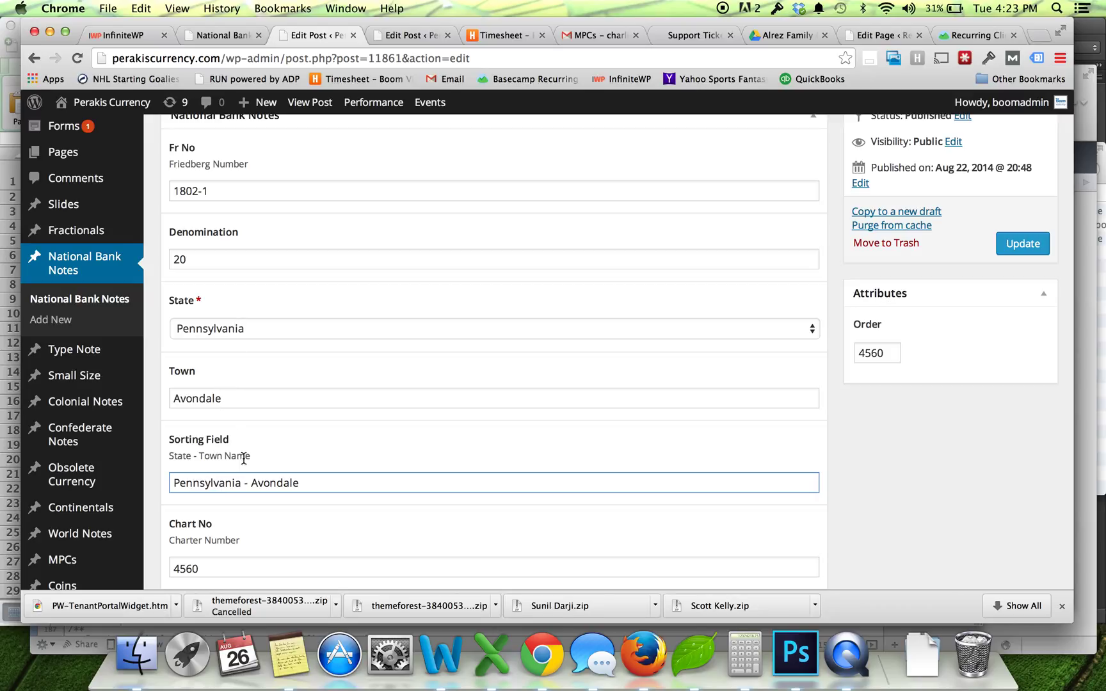
key("Down")
left_click(322, 460)
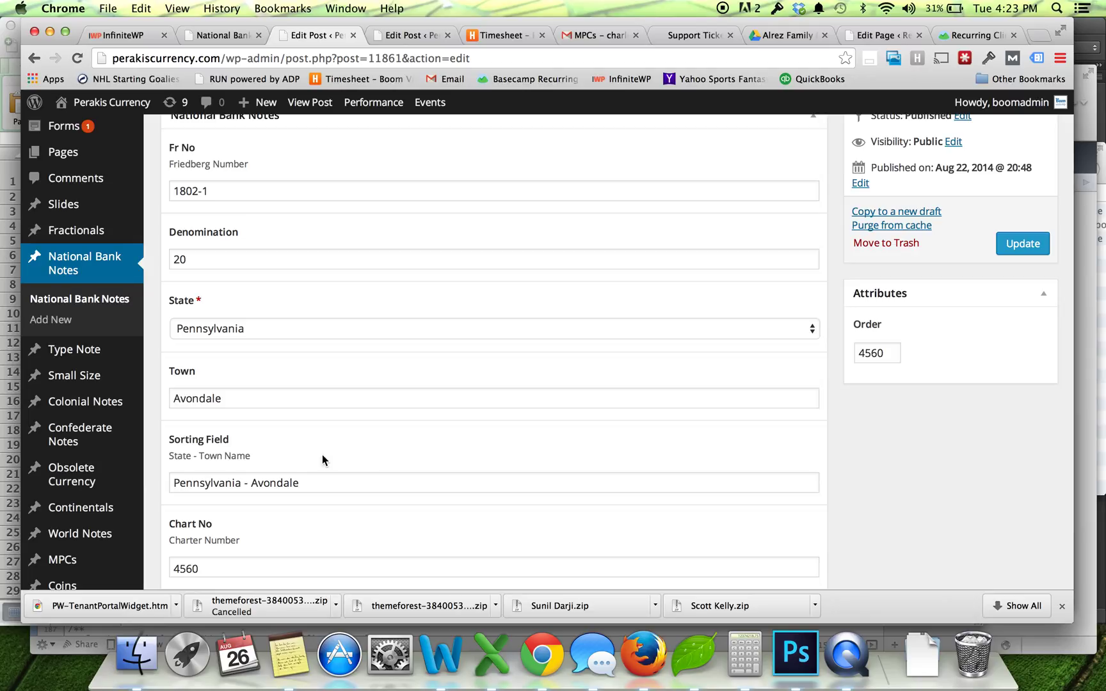
Compare the note's Chart No with its Order attribute, and recheck the State and Sorting Field used for sorting
double_click(234, 569)
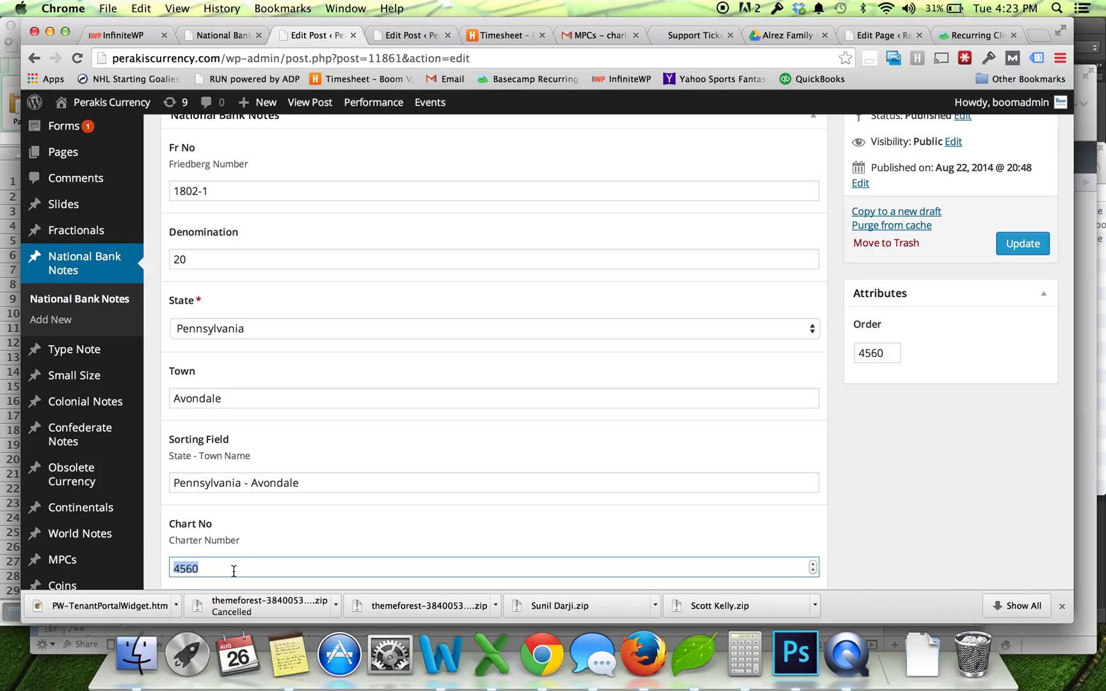
left_click(888, 352)
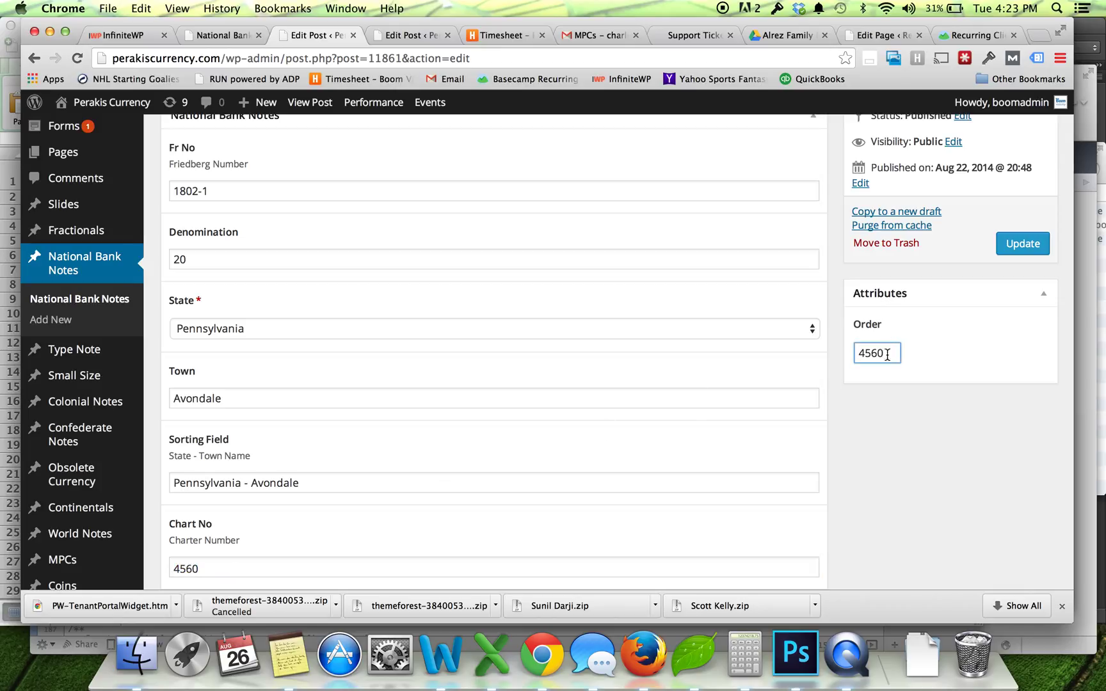
left_click(892, 356)
left_click(890, 491)
left_click(413, 329)
left_click(412, 328)
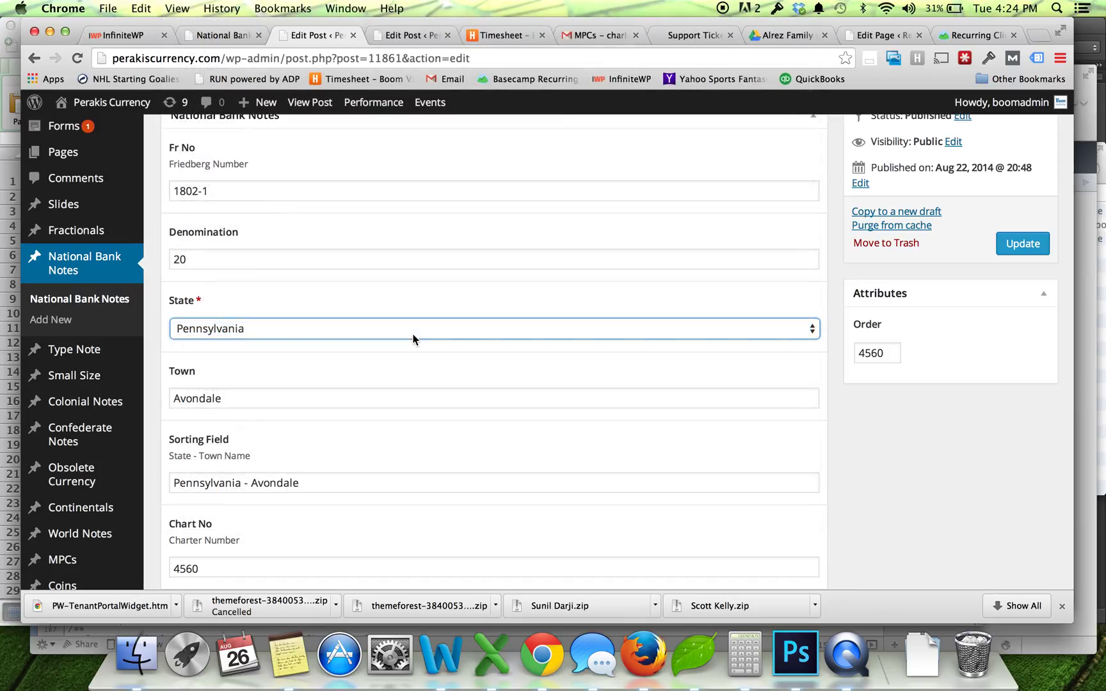
left_click(345, 482)
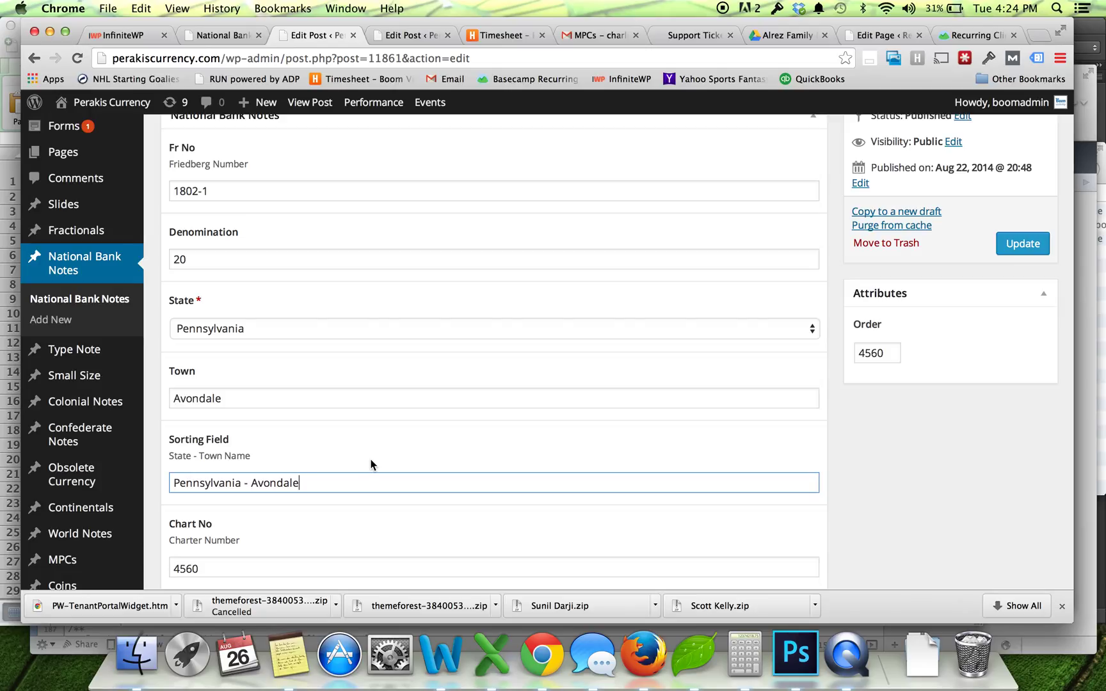
left_click(271, 567)
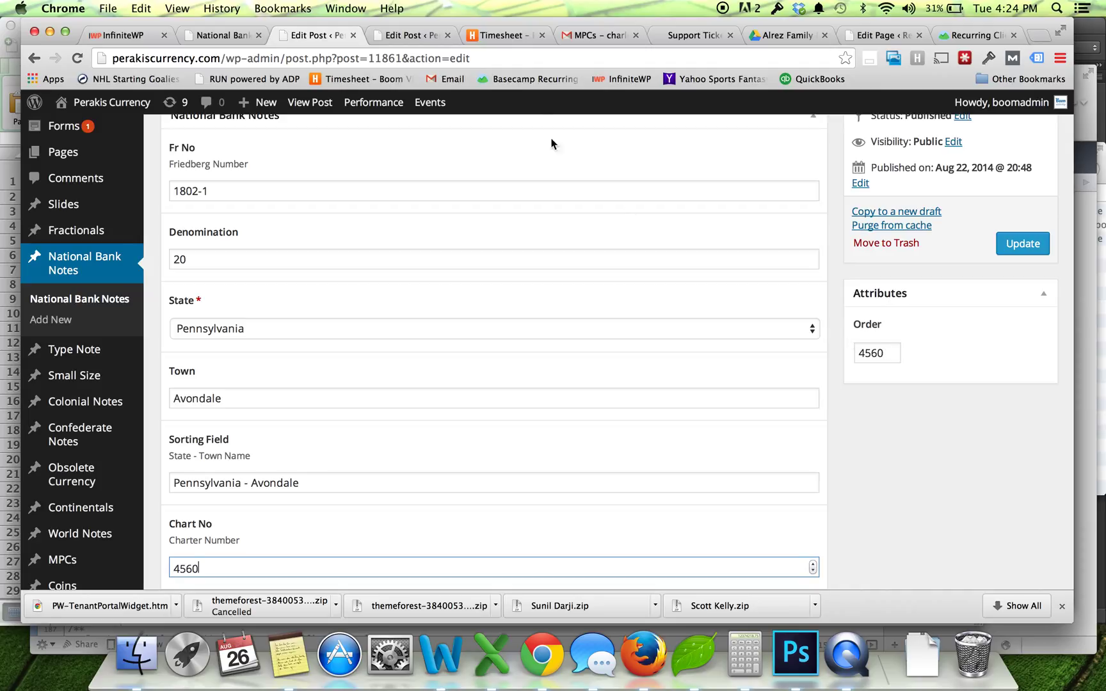
Check how the public National Bank Notes listing is sorted by state and town on pages 1, 5 and 9
left_click(229, 36)
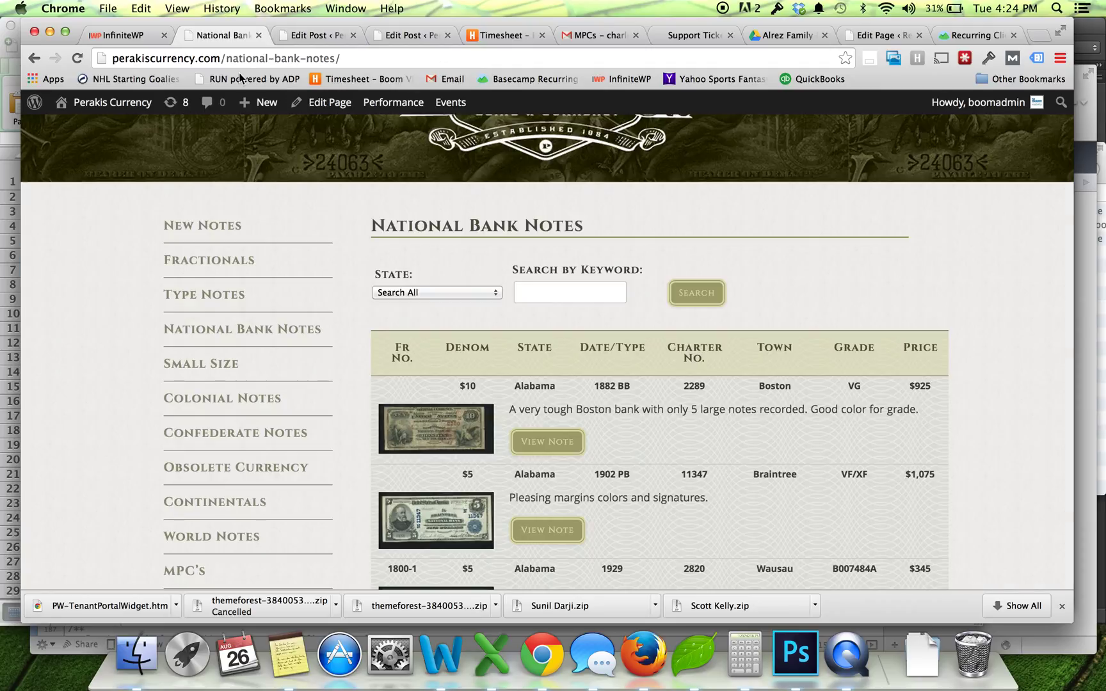
scroll(645, 404, "down", 15)
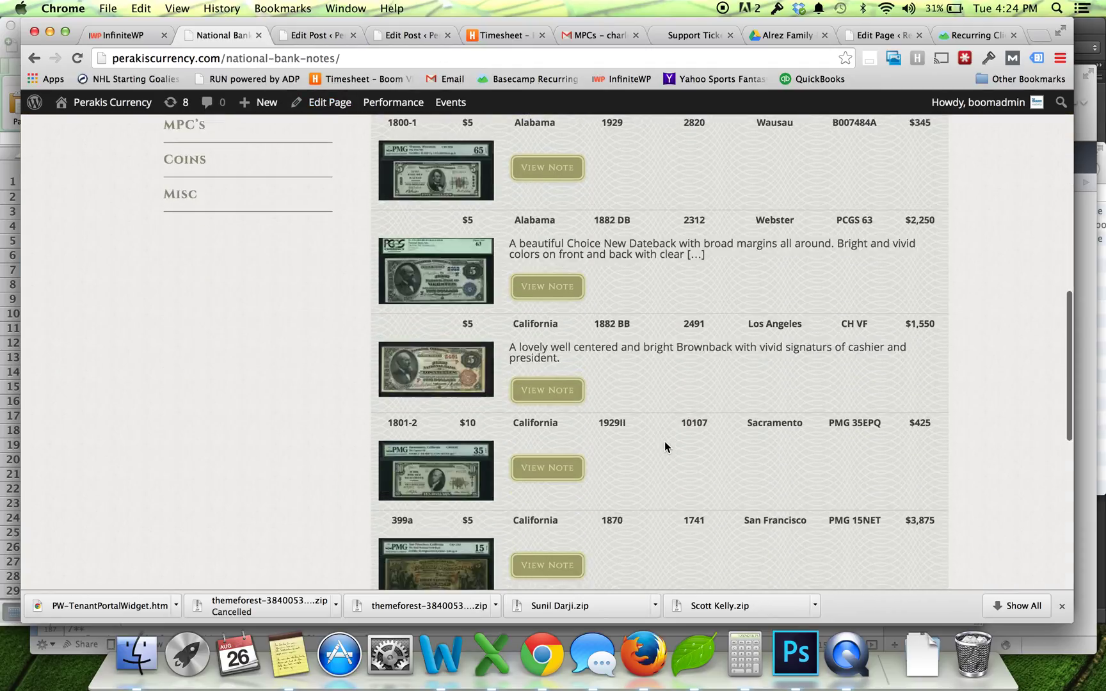
scroll(663, 443, "down", 5)
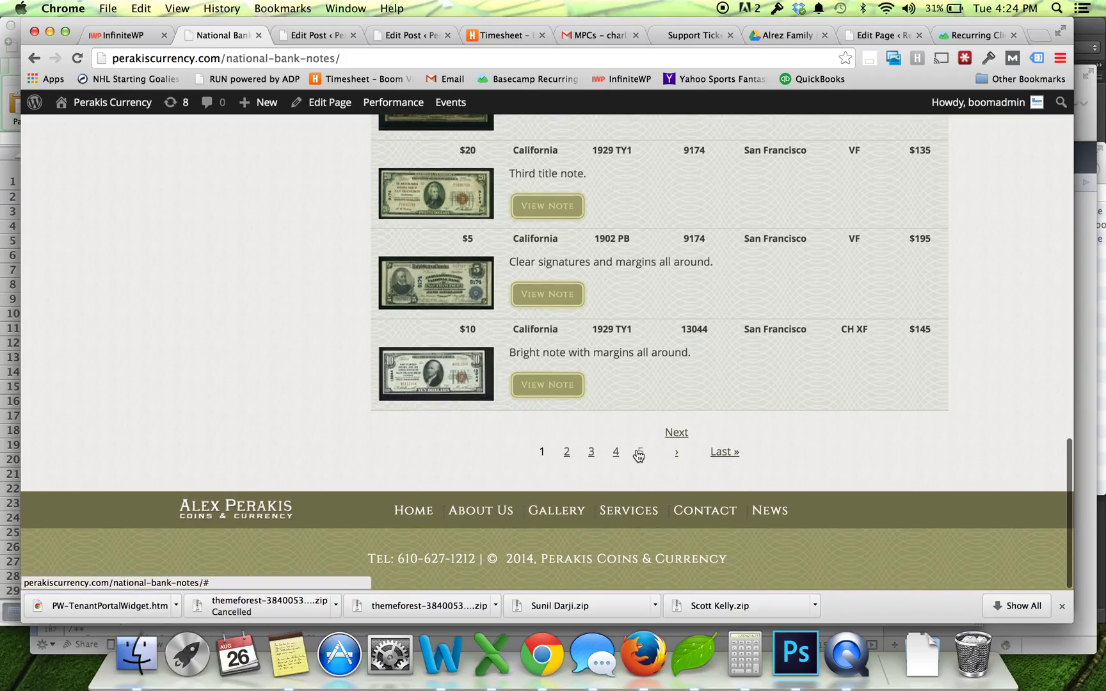
left_click(637, 452)
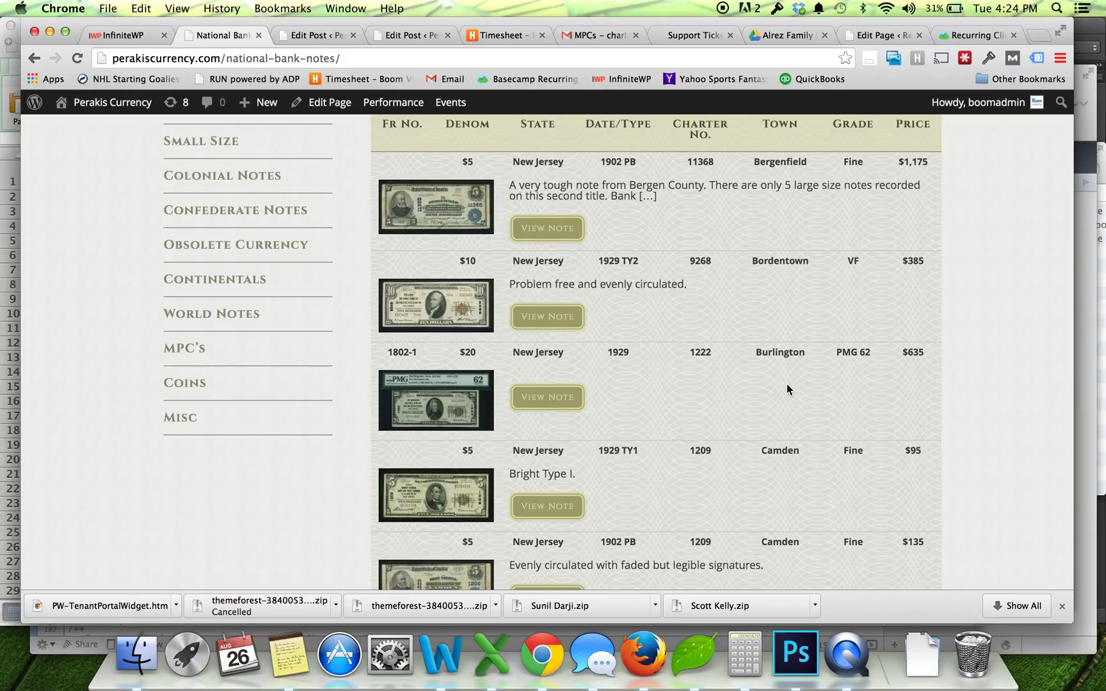
scroll(786, 383, "down", 10)
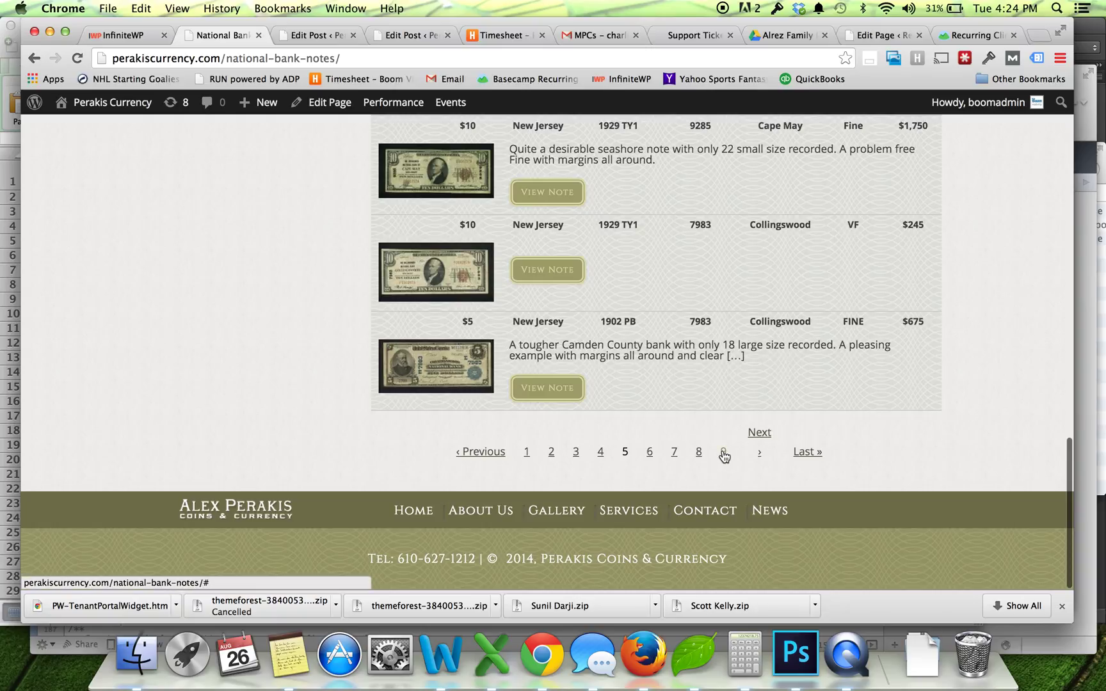
left_click(723, 452)
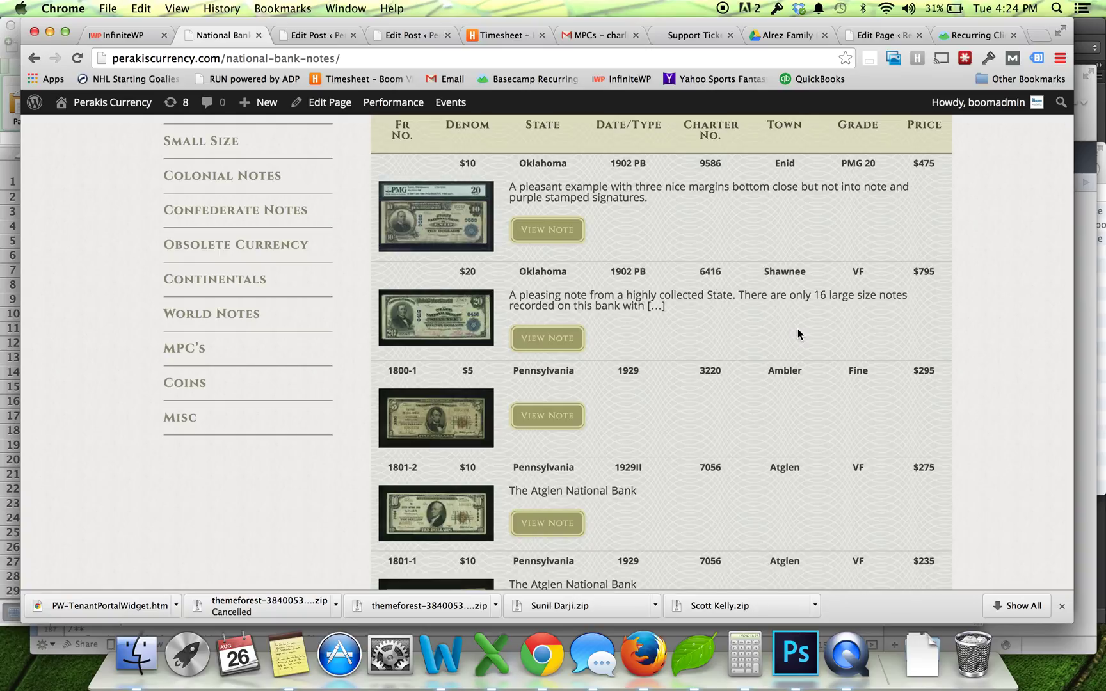
scroll(798, 328, "down", 2)
scroll(798, 329, "down", 15)
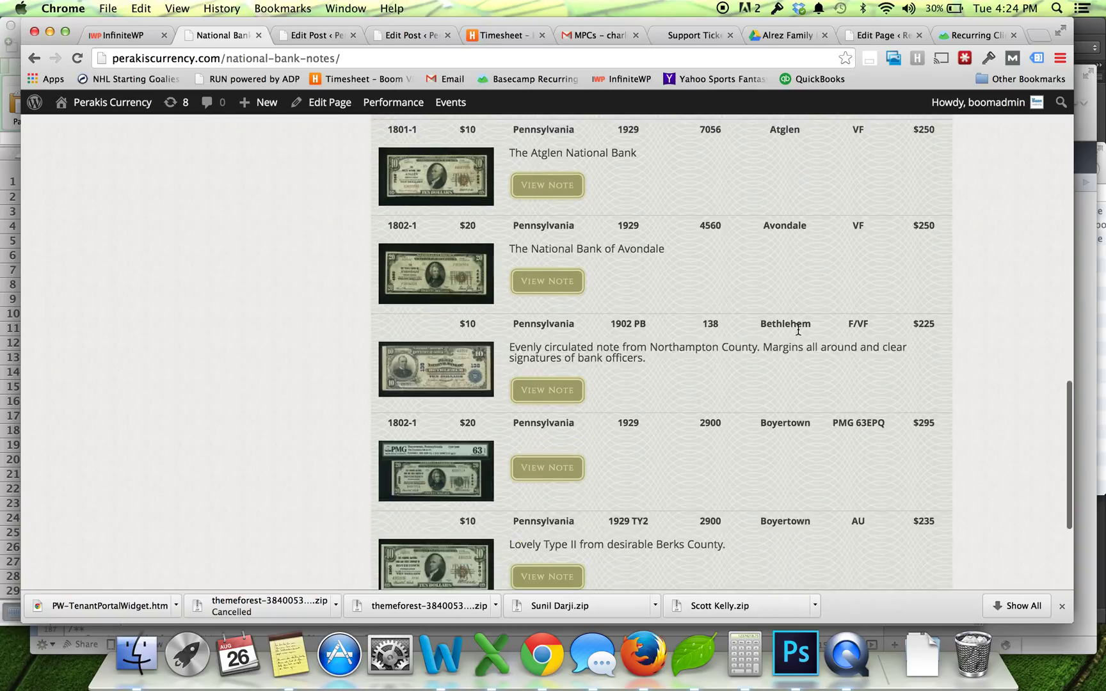
scroll(797, 329, "down", 3)
Examine the order of towns and charter numbers among the Pennsylvania notes on listing pages 11, 13 and 14
left_click(697, 501)
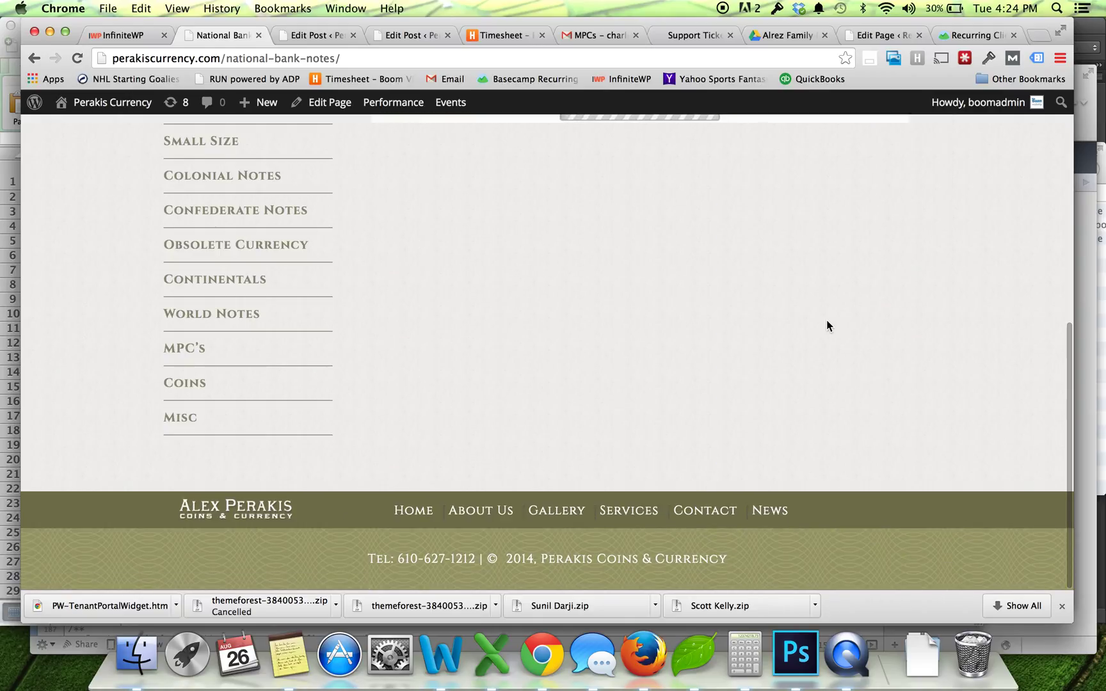
scroll(798, 298, "down", 20)
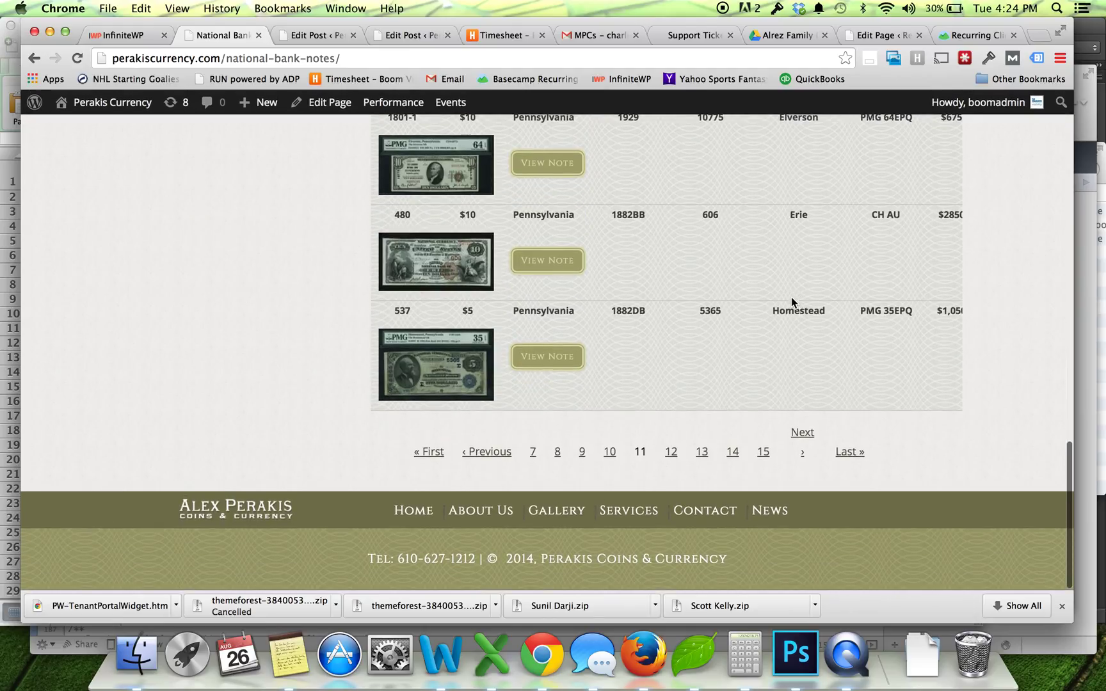
left_click(702, 451)
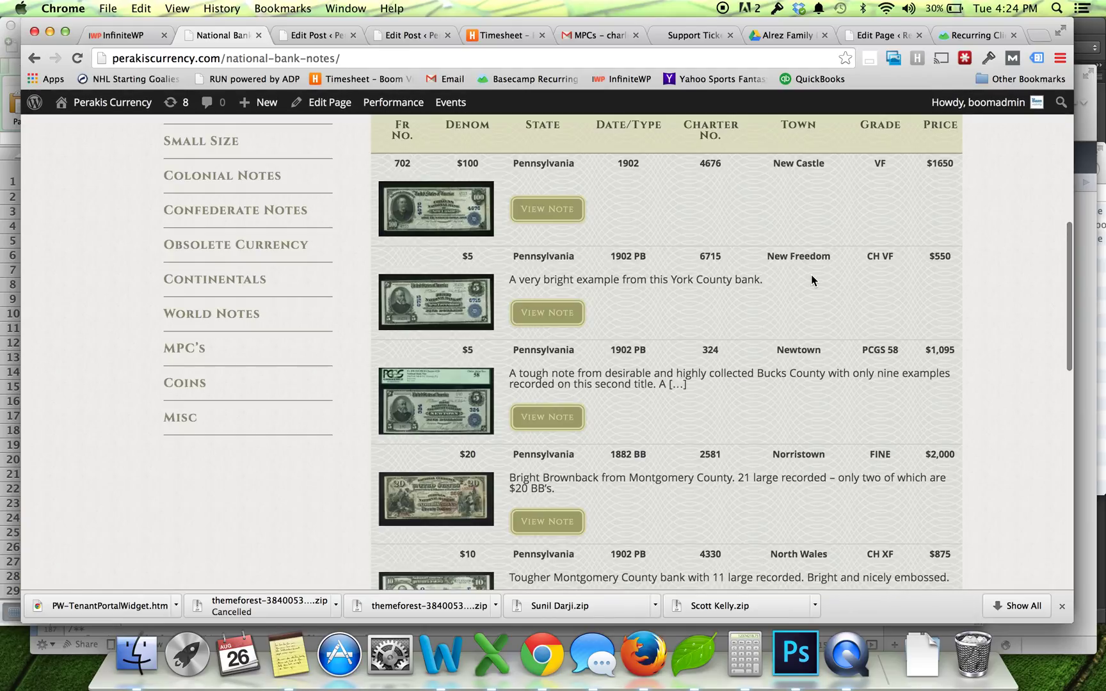
scroll(812, 275, "down", 10)
scroll(812, 281, "down", 5)
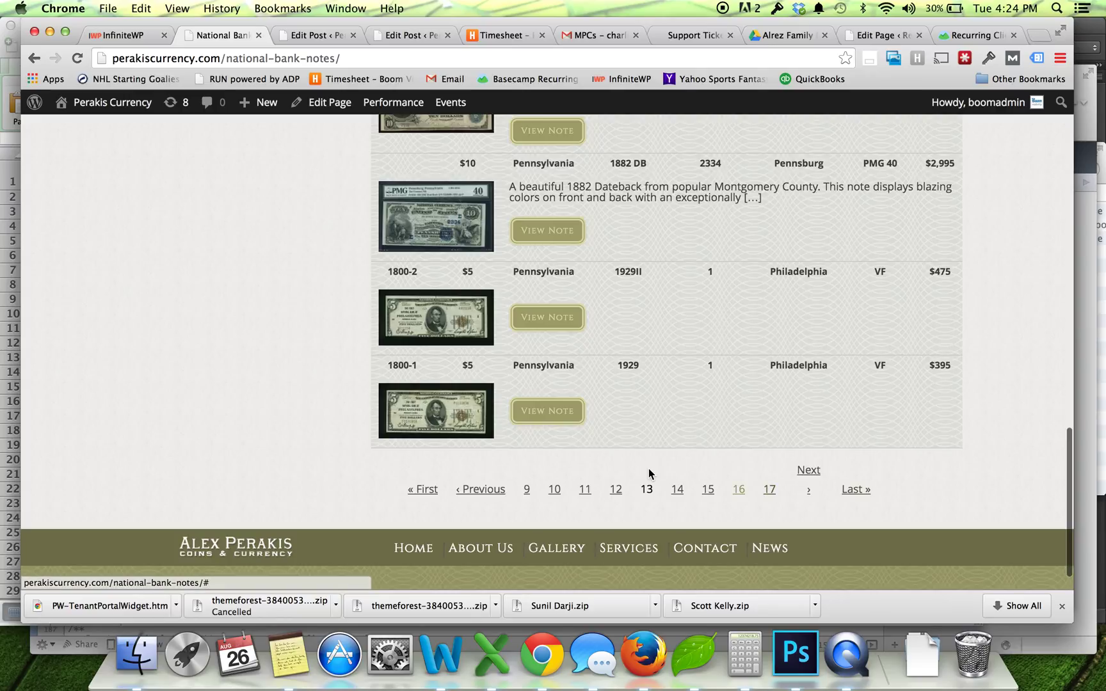
left_click(678, 490)
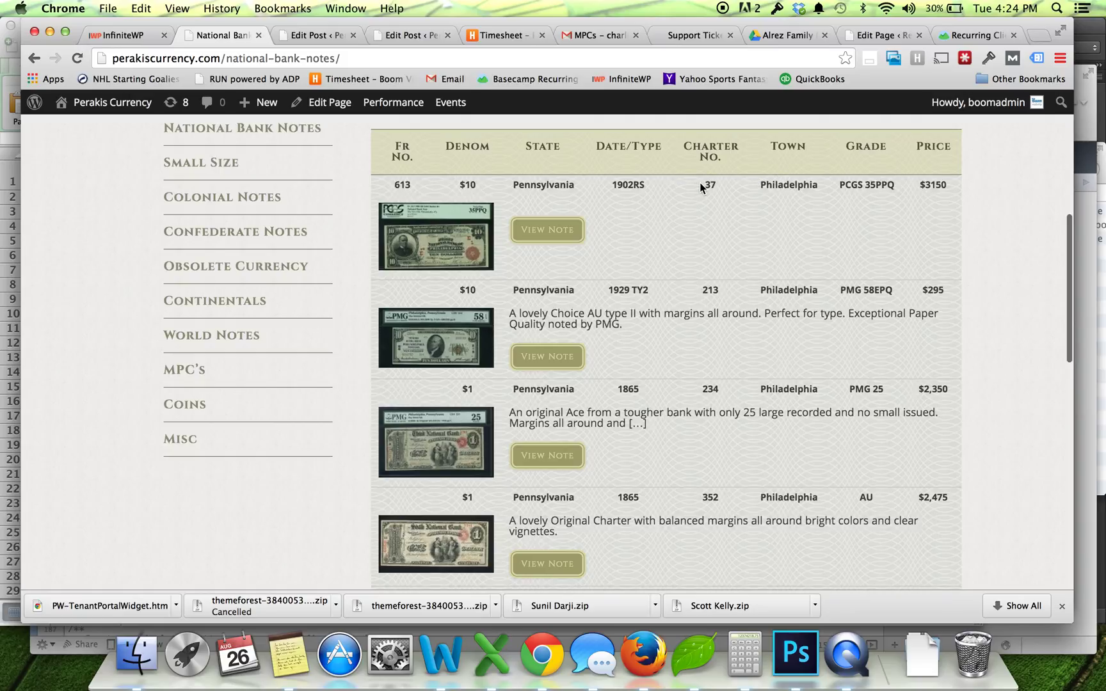
scroll(707, 382, "down", 3)
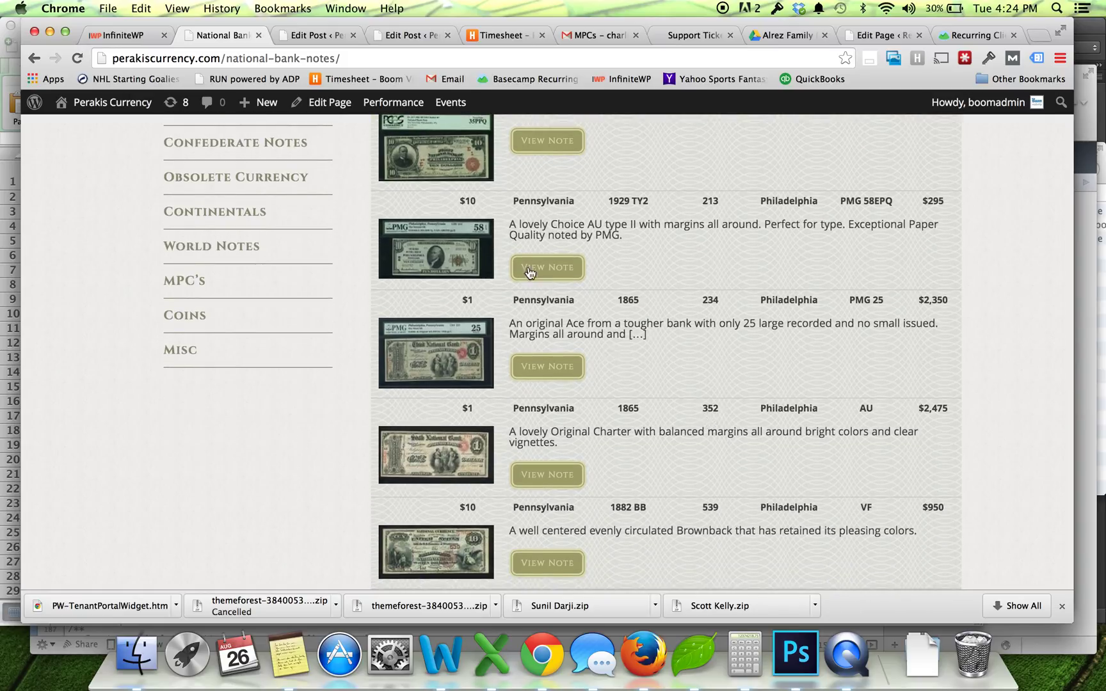
scroll(260, 206, "up", 8)
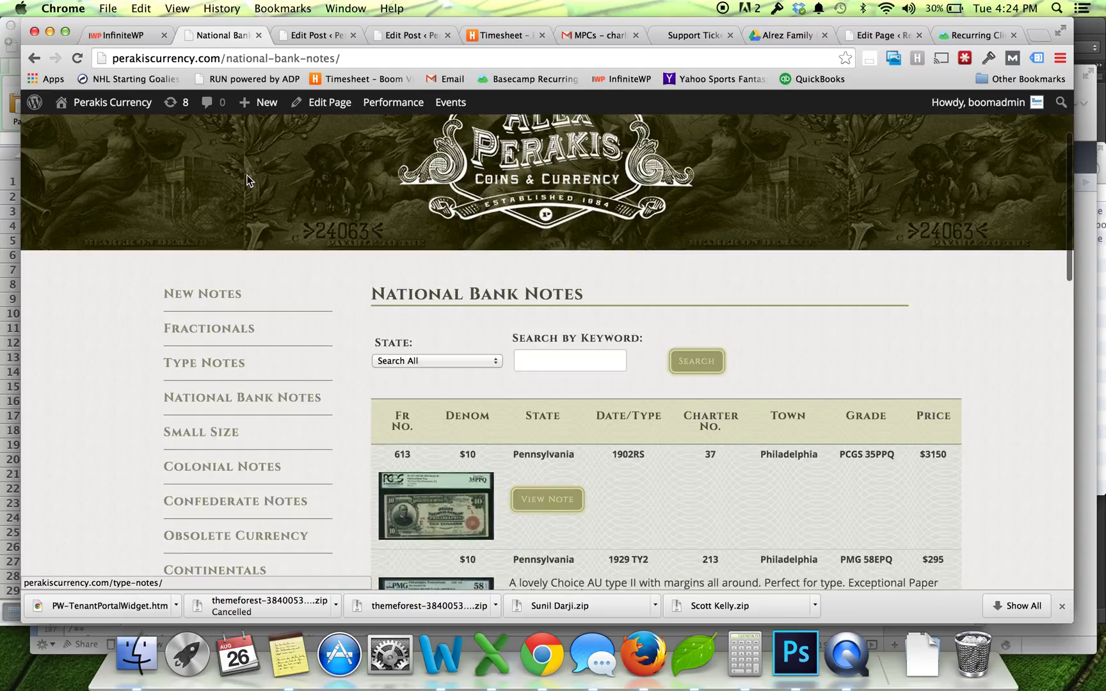
Open the Obsolete Currency posts in the site admin and the Obsolete Currency listing on the public site
left_click(296, 40)
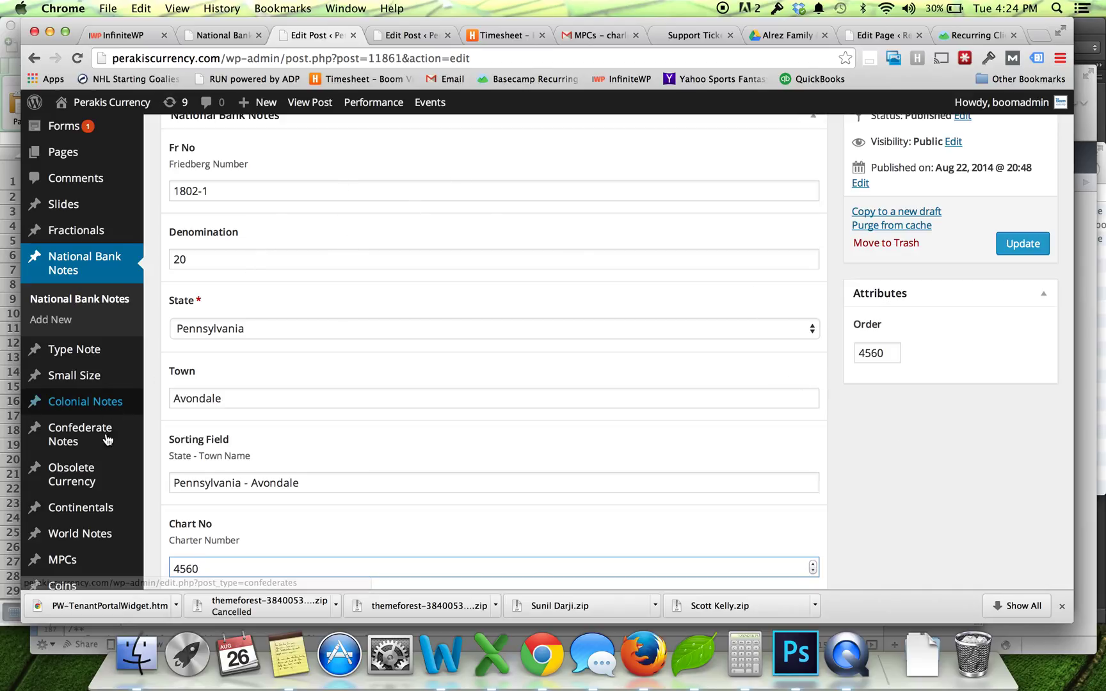
left_click(74, 480)
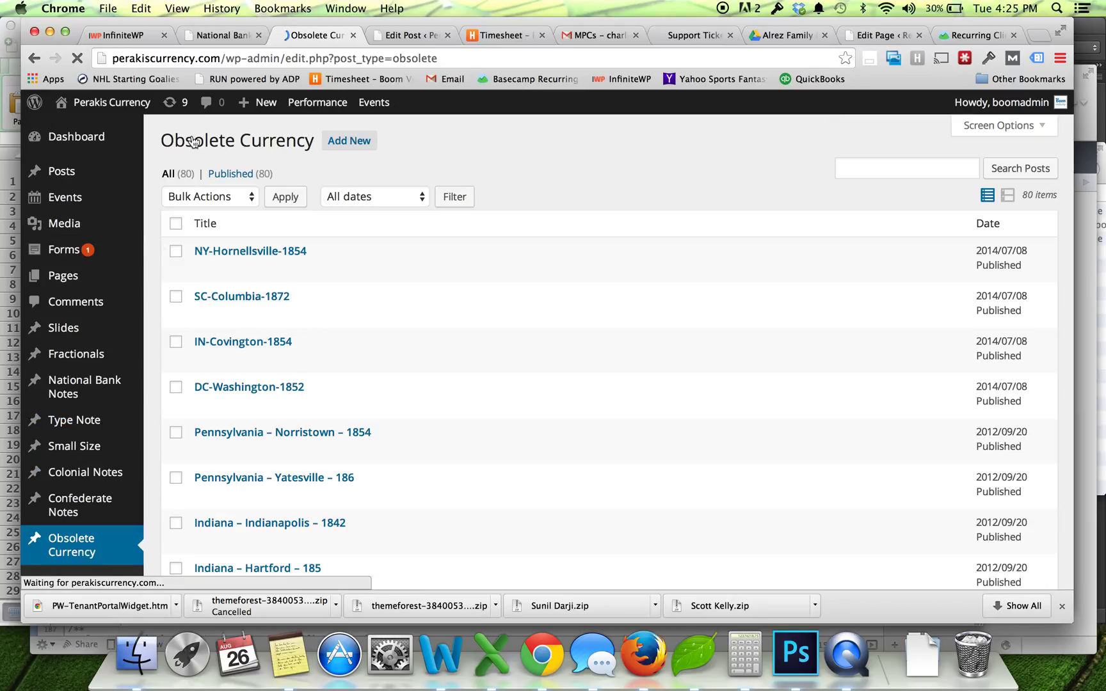
left_click(218, 36)
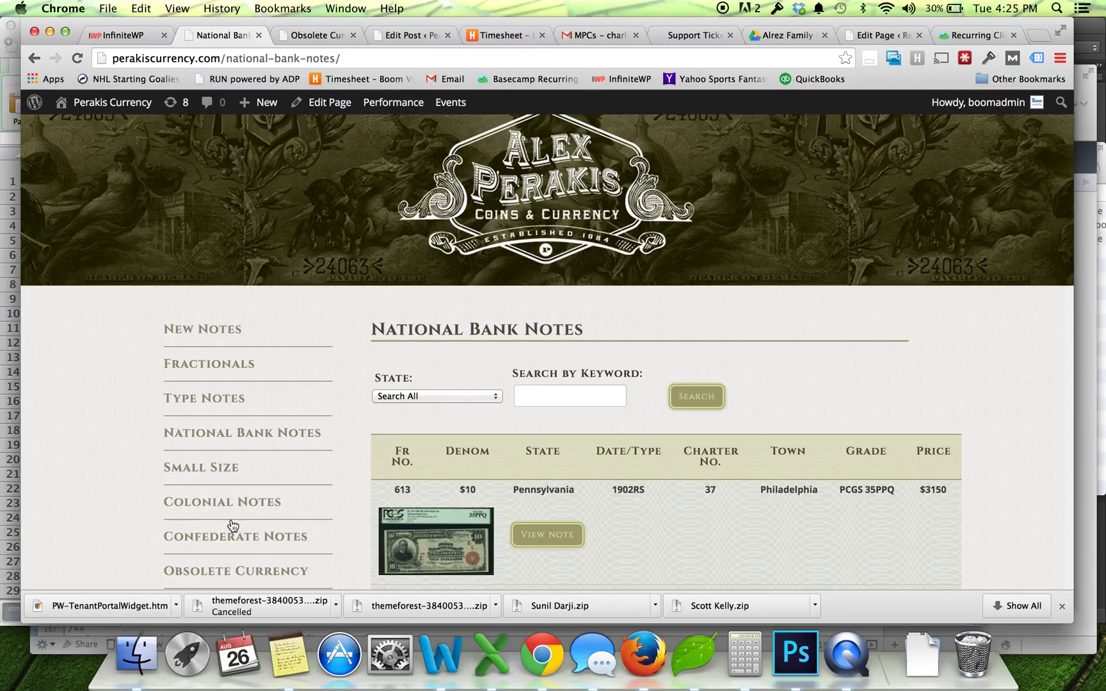
scroll(232, 526, "down", 4)
left_click(247, 447)
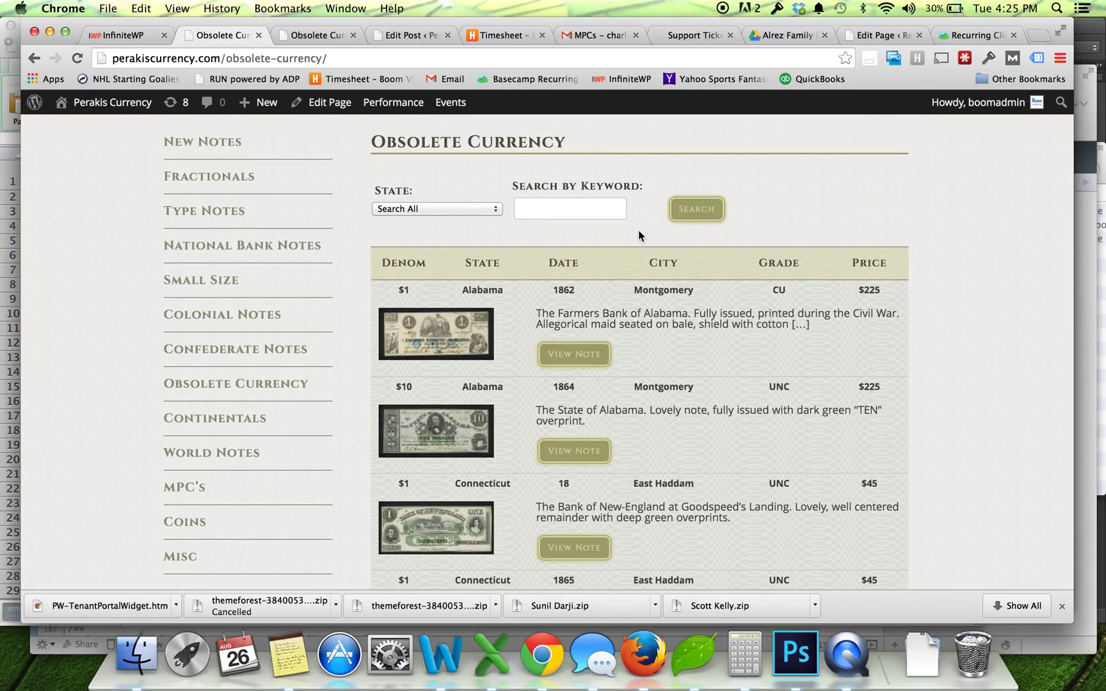
Compare the titles of the Obsolete Currency posts in the site admin with the notes in the public listing
scroll(639, 235, "down", 2)
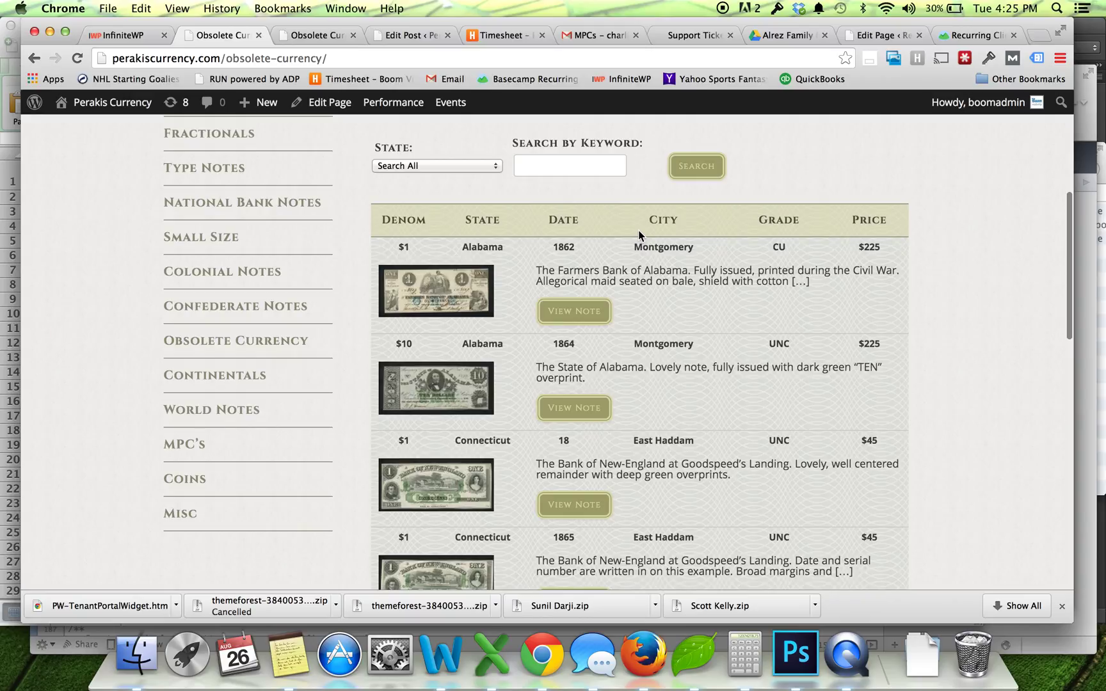
left_click(304, 37)
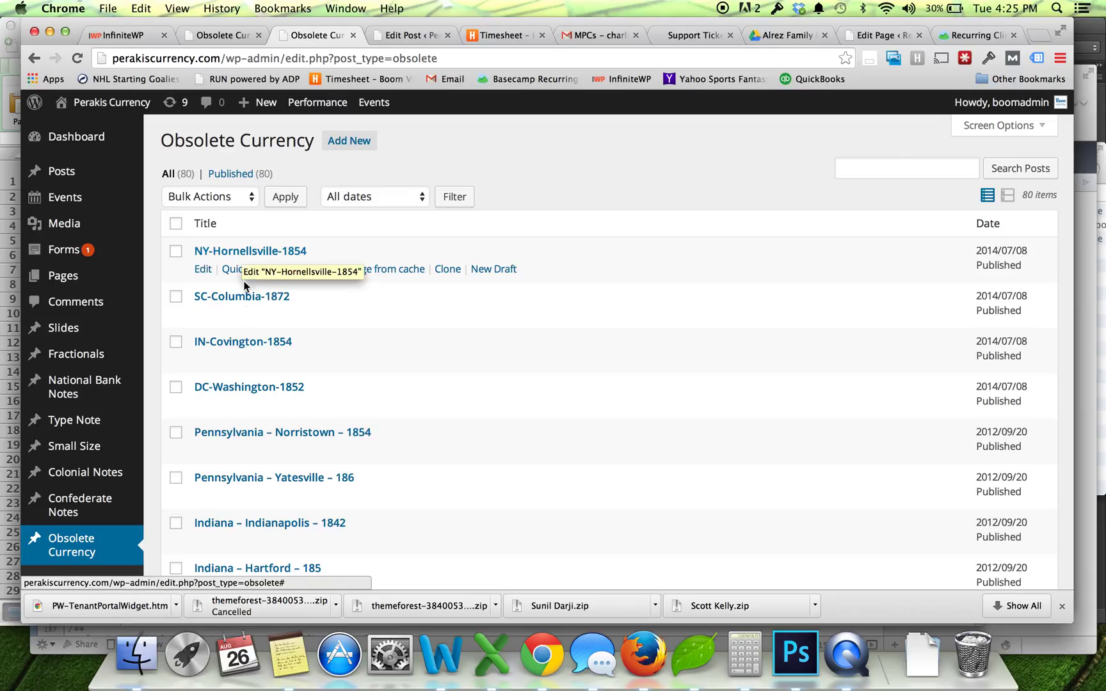
scroll(249, 464, "down", 2)
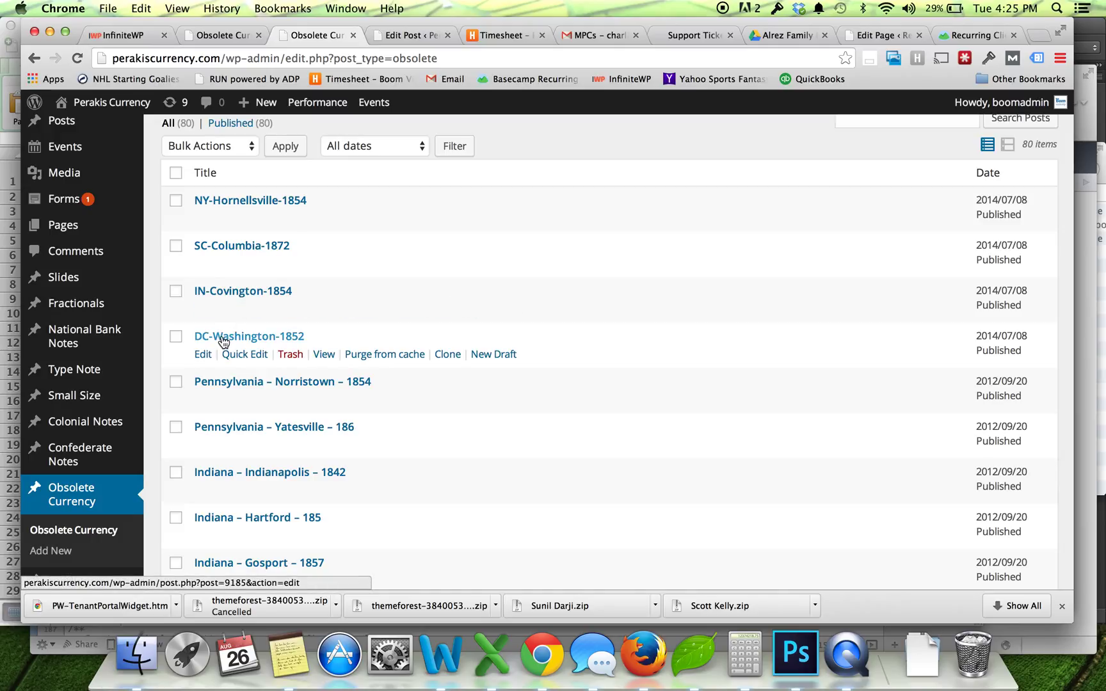
left_click(222, 36)
scroll(599, 377, "down", 2)
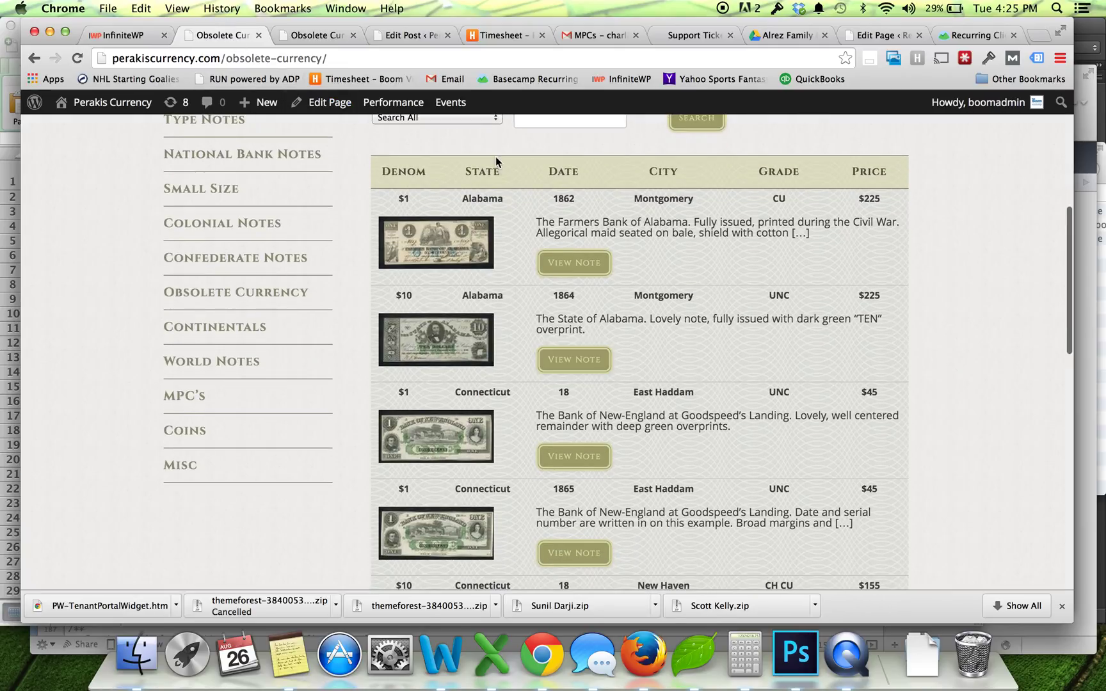
Check the state and city order of the notes on the first public Obsolete Currency page, down to the Washington DC note
scroll(496, 346, "down", 2)
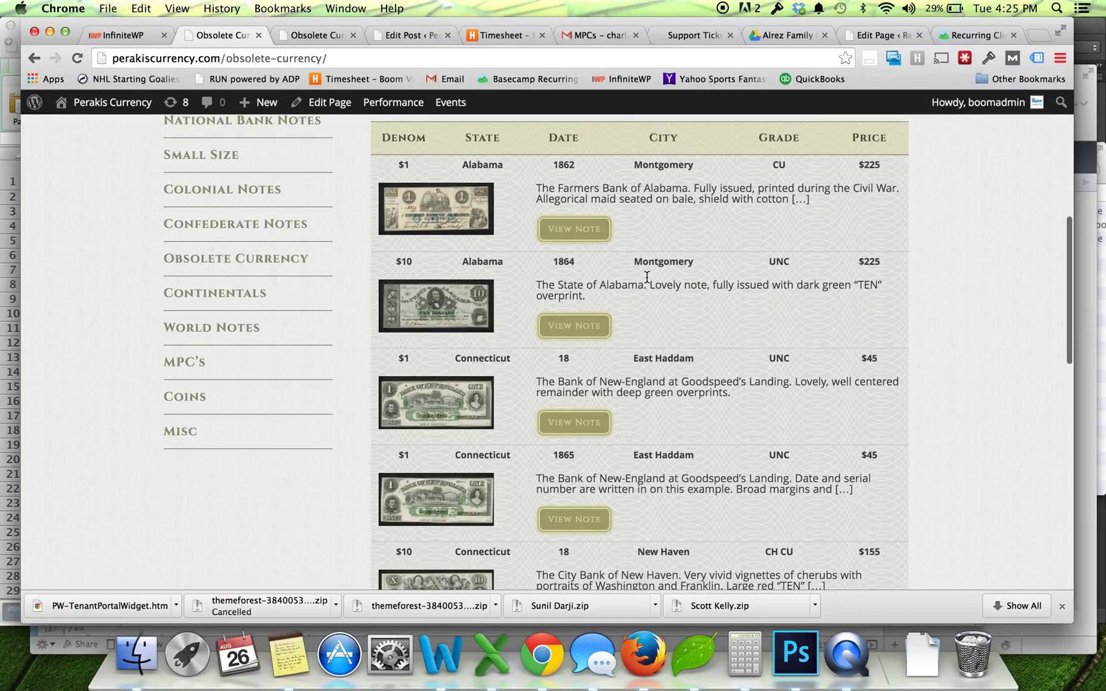
scroll(646, 277, "down", 3)
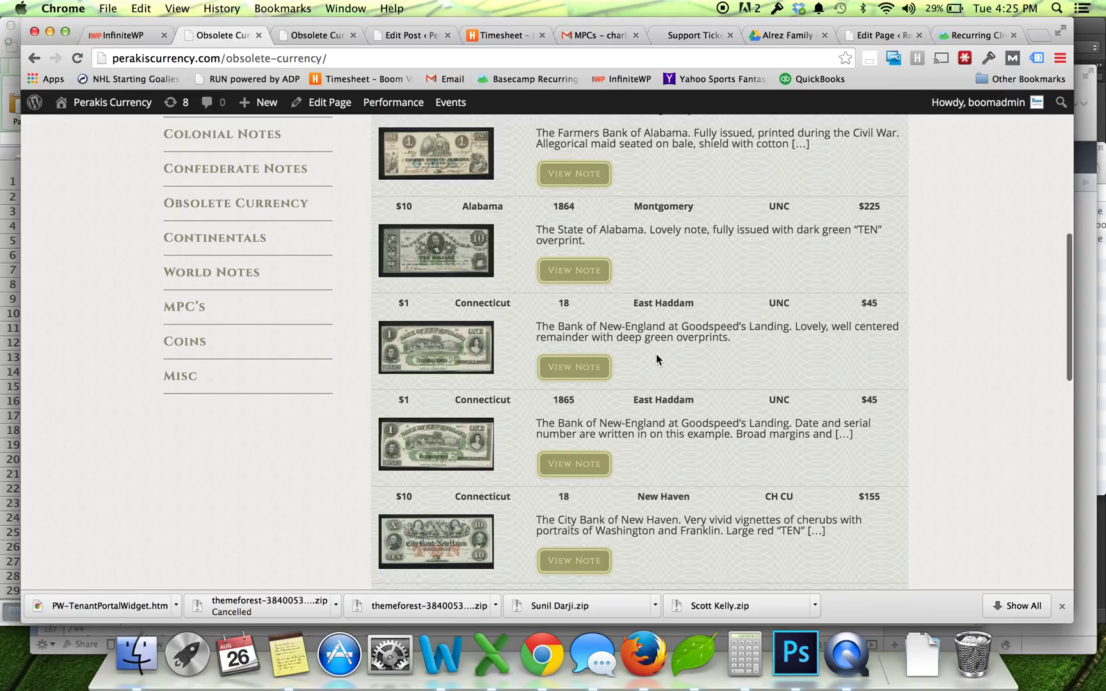
scroll(658, 359, "down", 1)
scroll(648, 508, "down", 10)
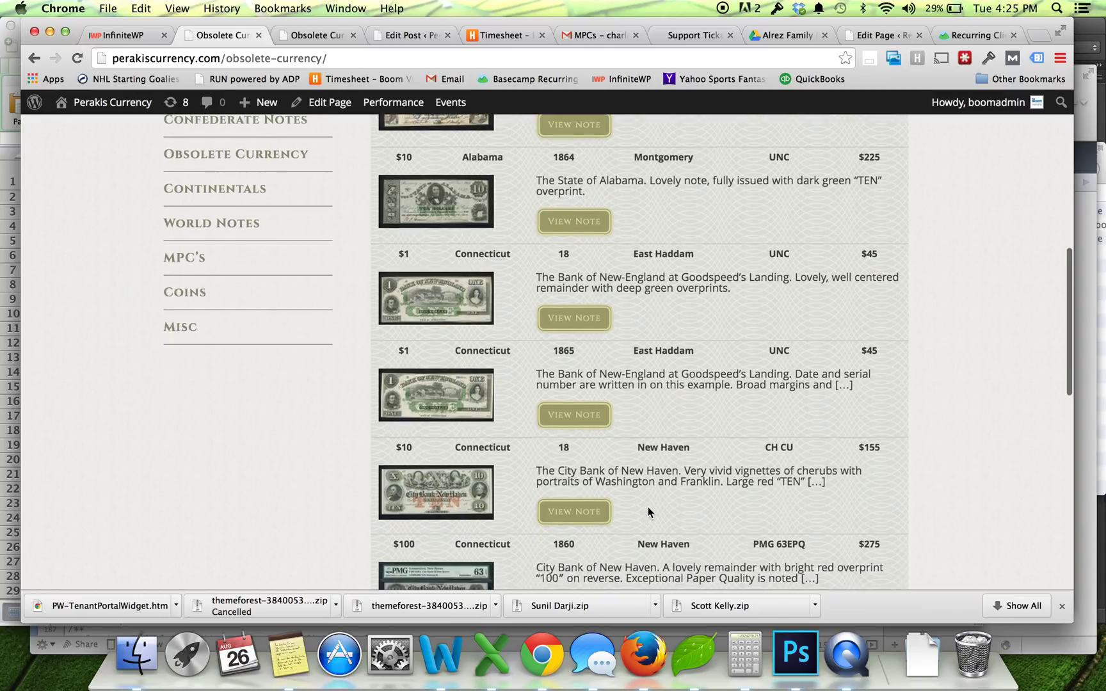
scroll(649, 509, "down", 5)
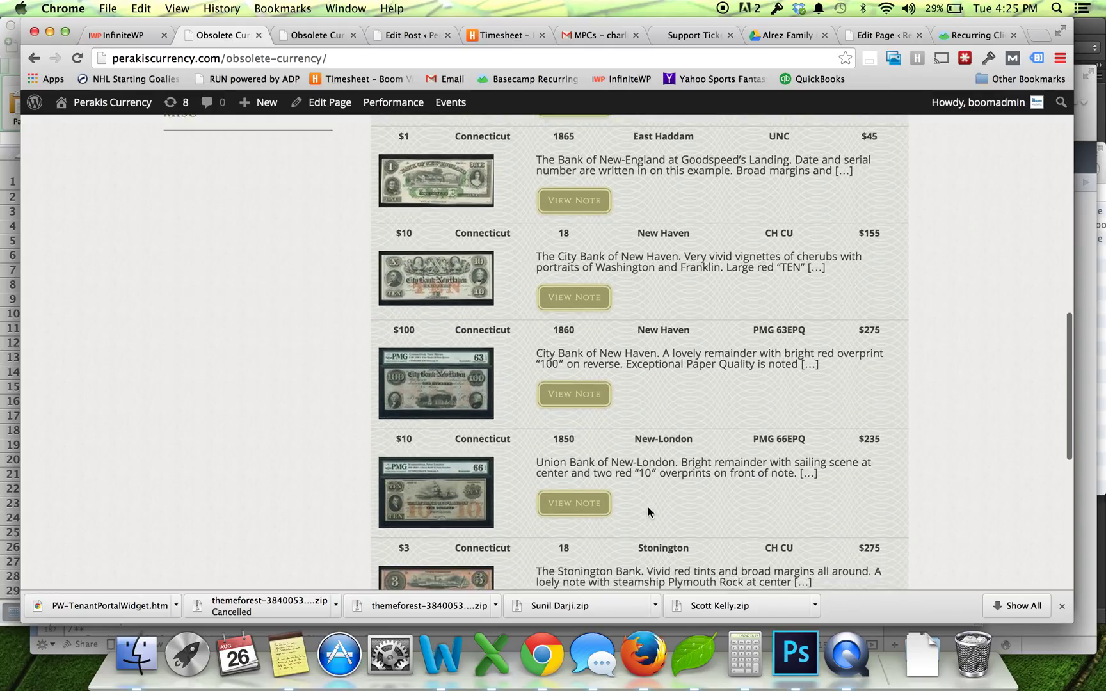
scroll(648, 512, "down", 2)
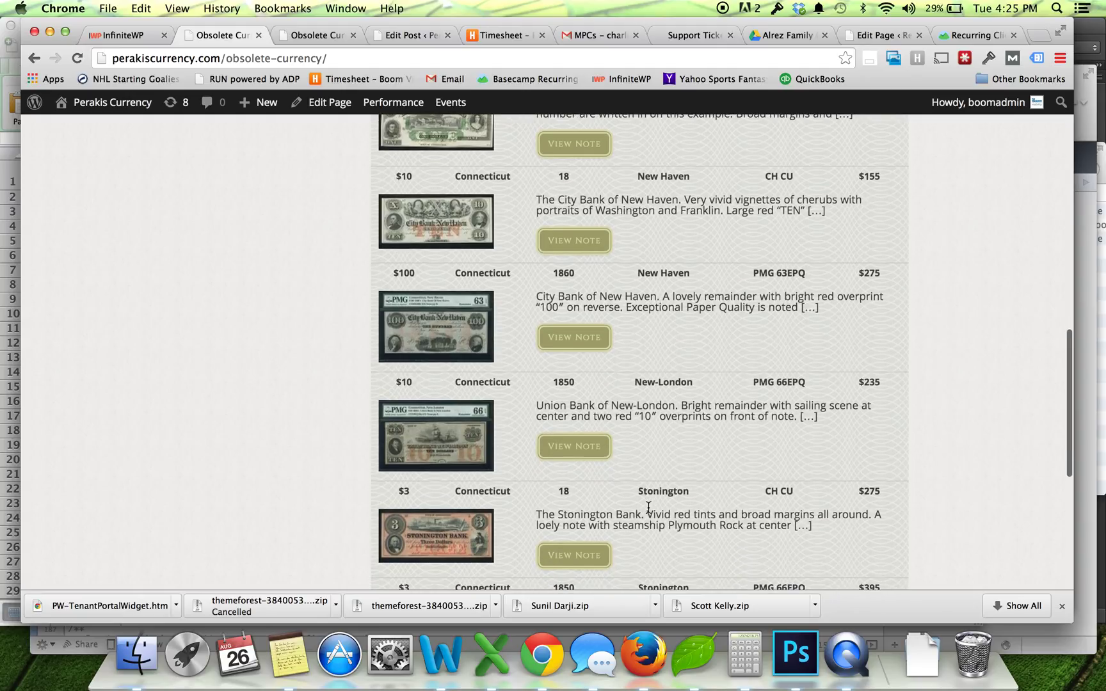
scroll(648, 512, "down", 4)
scroll(648, 509, "down", 11)
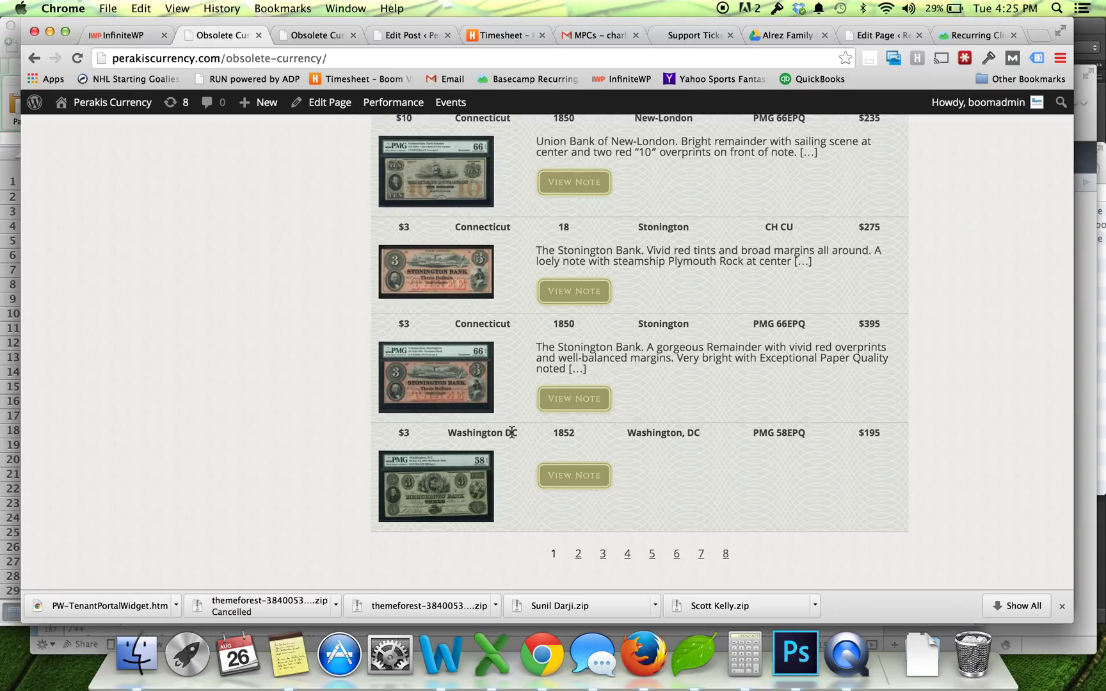
left_click_drag(512, 432, 506, 432)
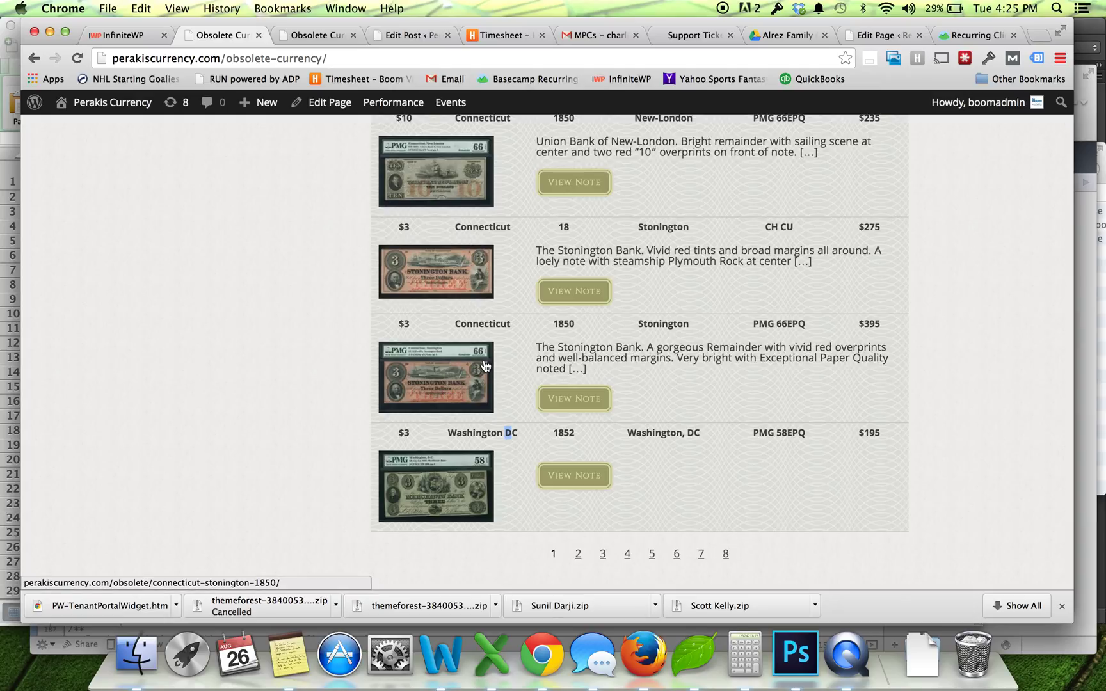
Open the $3 Washington DC note's post for editing, retitle it "Washington DC - 1852" and update the post
left_click(437, 499)
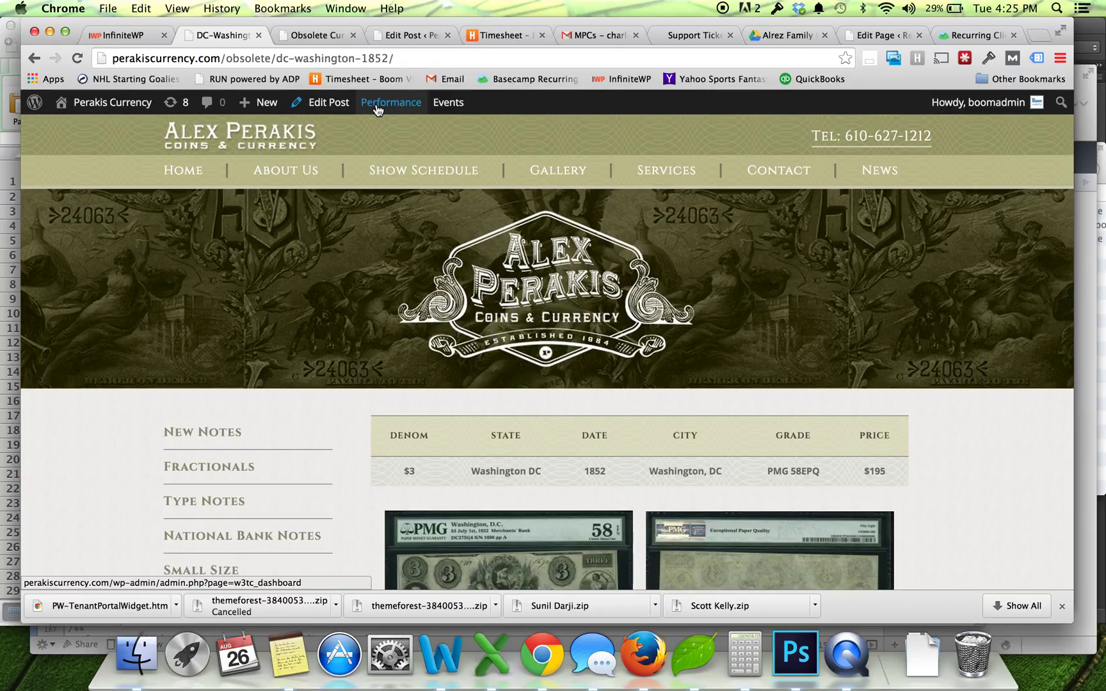
left_click(321, 103)
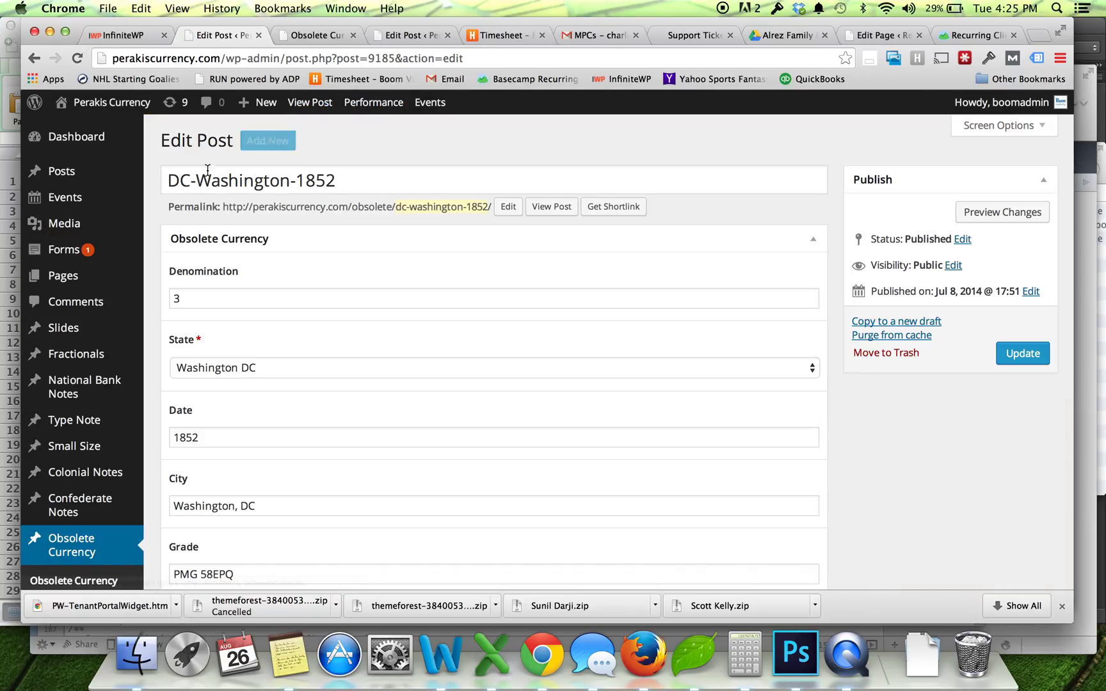
left_click_drag(192, 179, 167, 178)
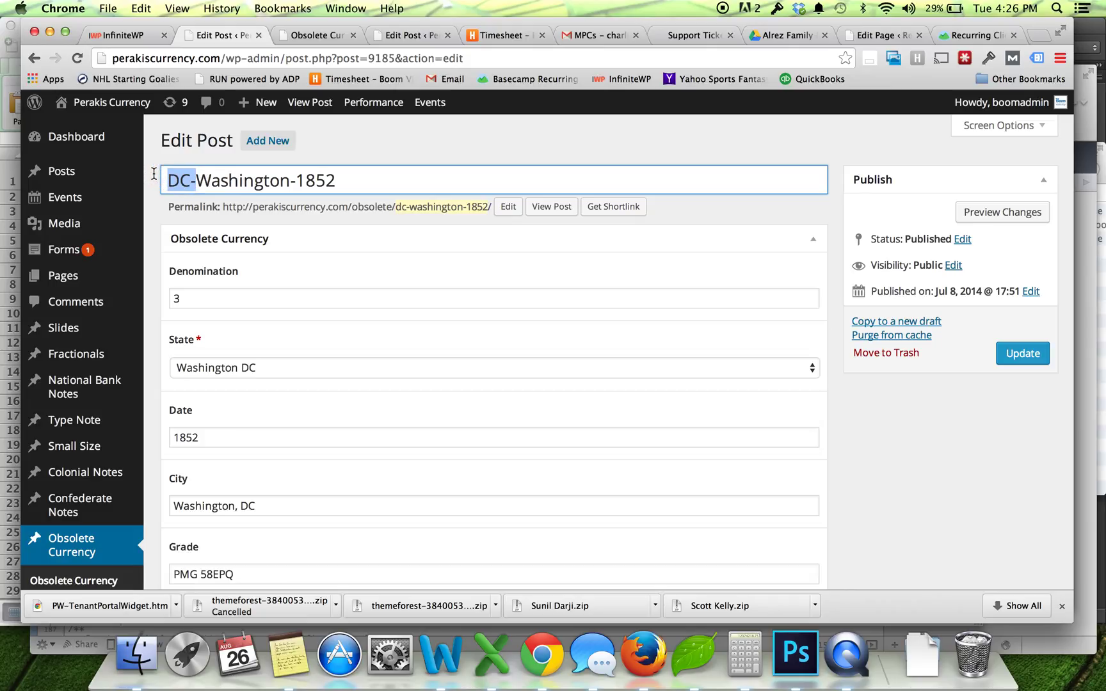
key("BackSpace")
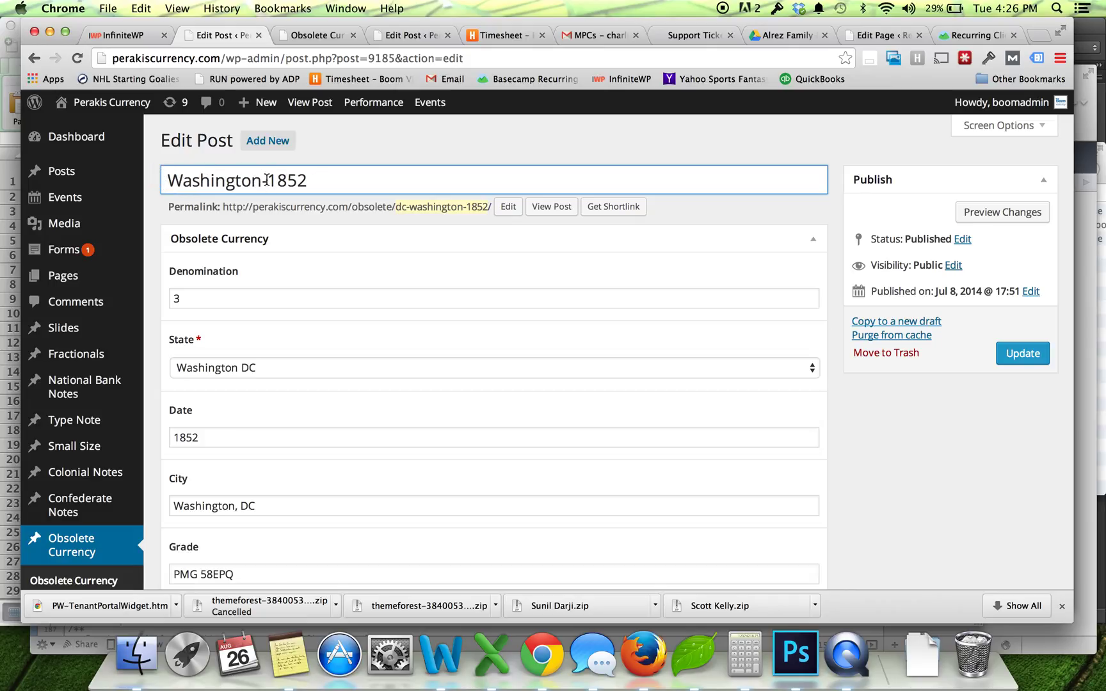
type("DC -")
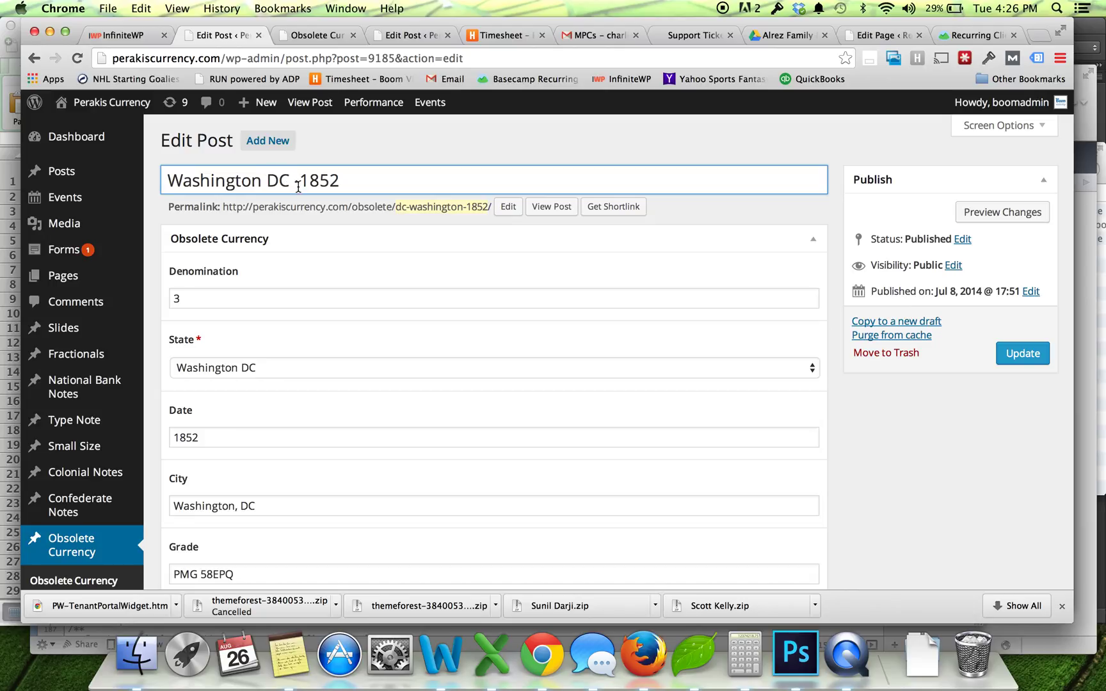
left_click(299, 185)
left_click(1017, 364)
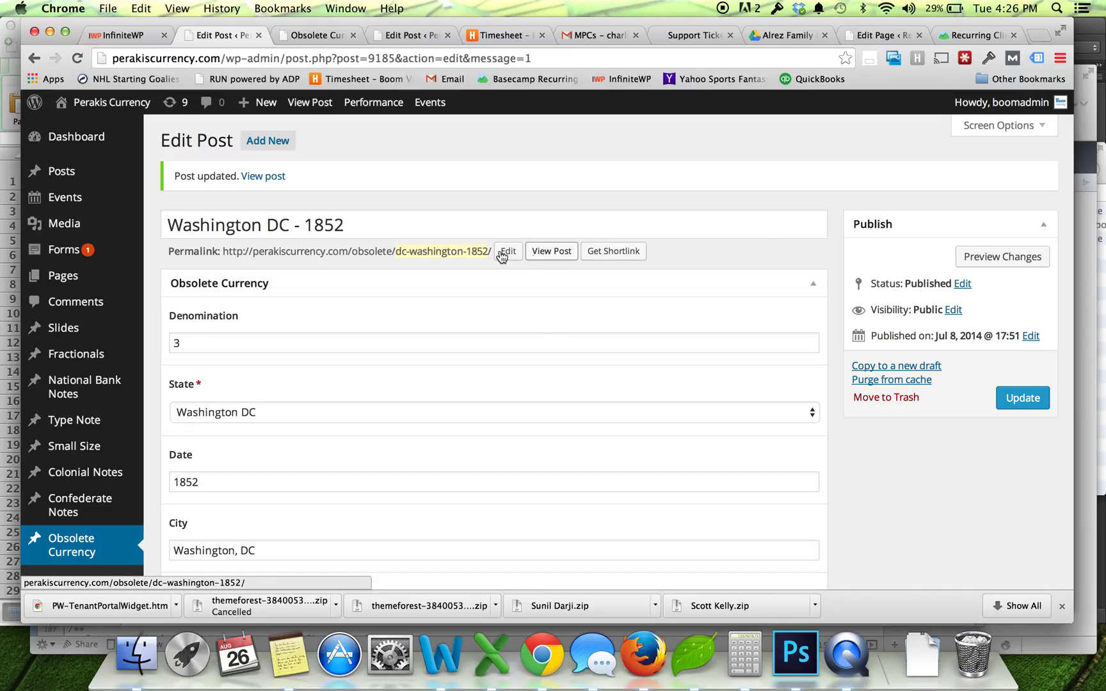
Return to the public site, reopen the Obsolete Currency listing and check which notes close its first page
mouse_move(102, 104)
left_click(93, 131)
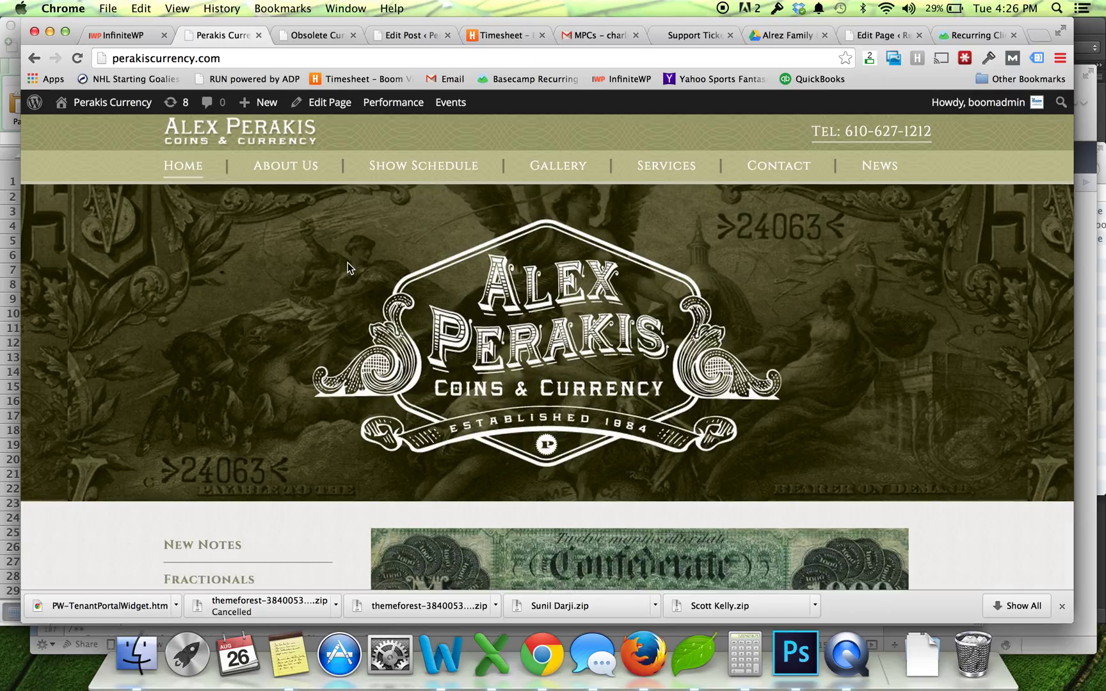
scroll(348, 262, "down", 10)
scroll(347, 268, "down", 3)
scroll(271, 247, "up", 5)
left_click(213, 371)
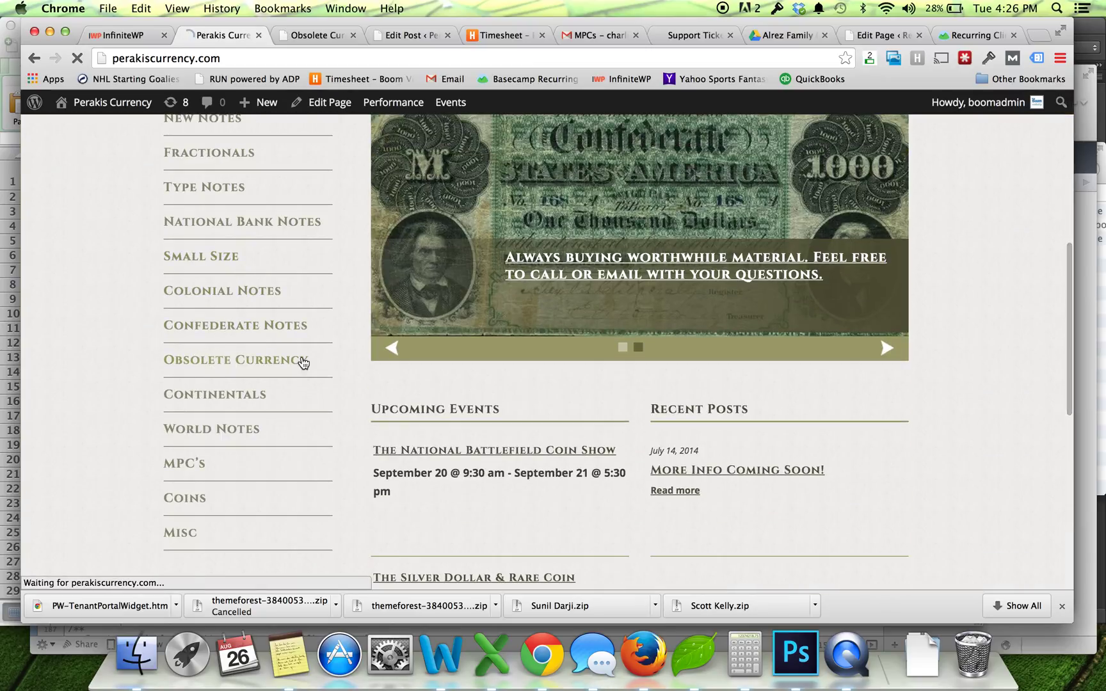
scroll(598, 346, "down", 15)
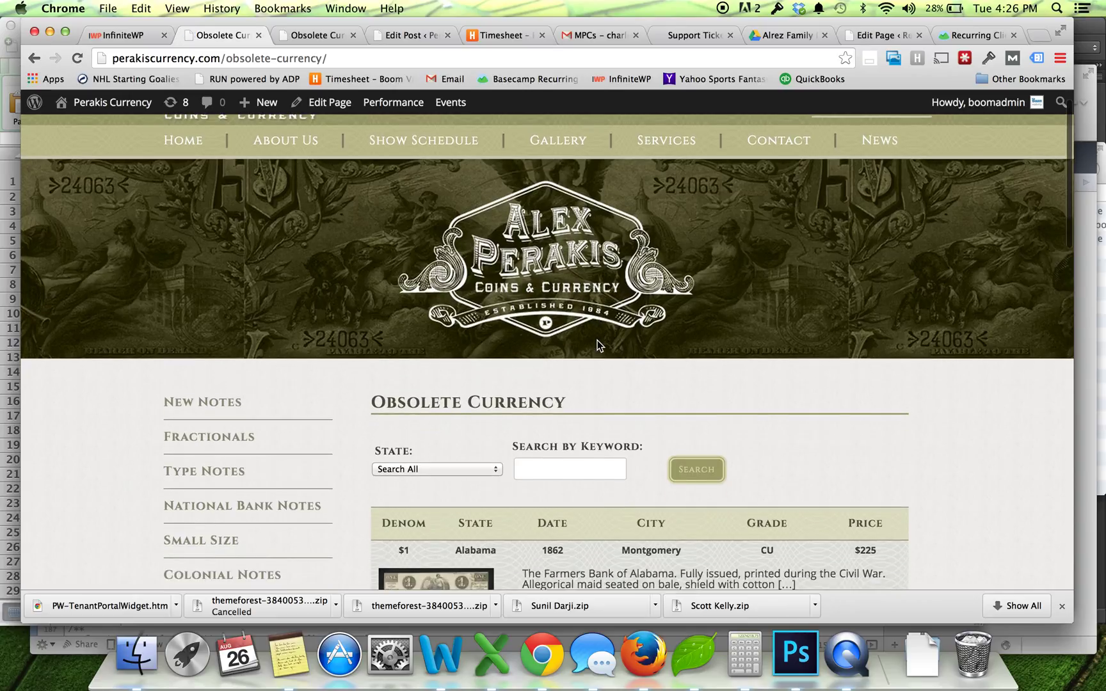
scroll(598, 345, "up", 2)
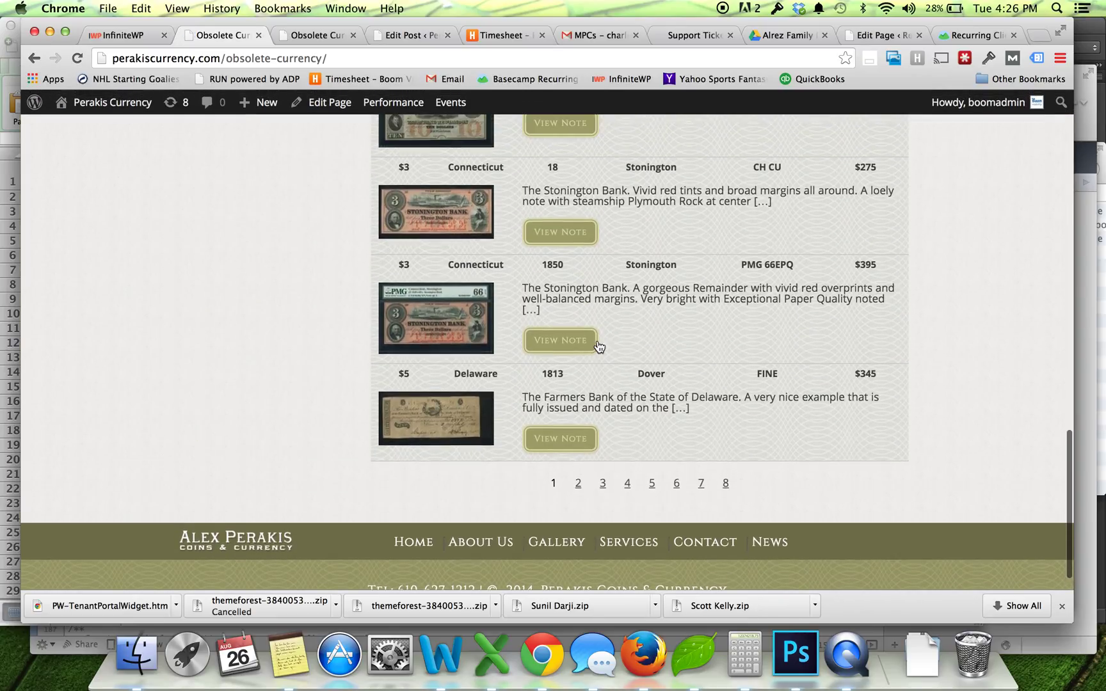
scroll(483, 377, "up", 5)
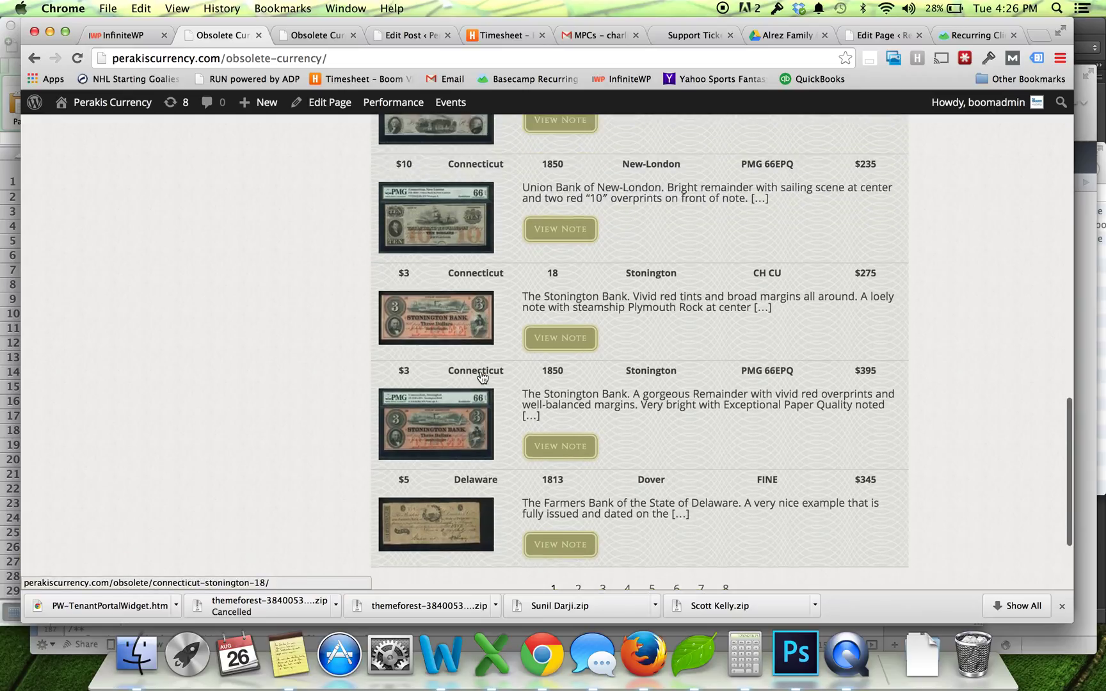
Compare the abbreviated and fully spelled state names in the titles of the Obsolete Currency posts in the site admin
left_click(298, 40)
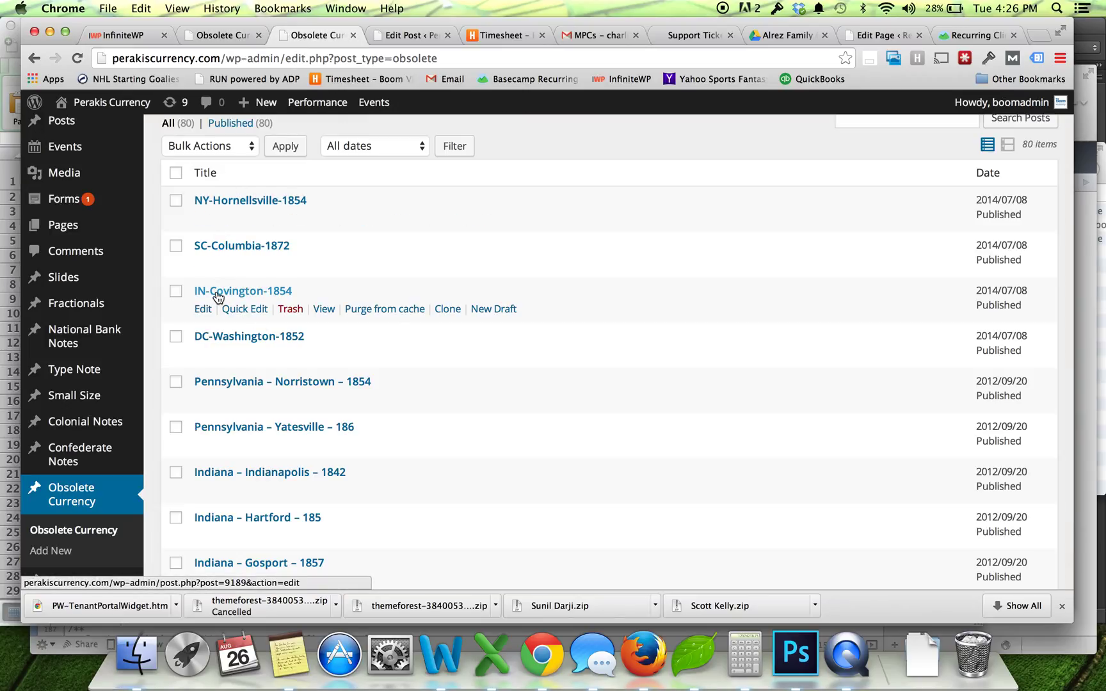
scroll(293, 280, "down", 5)
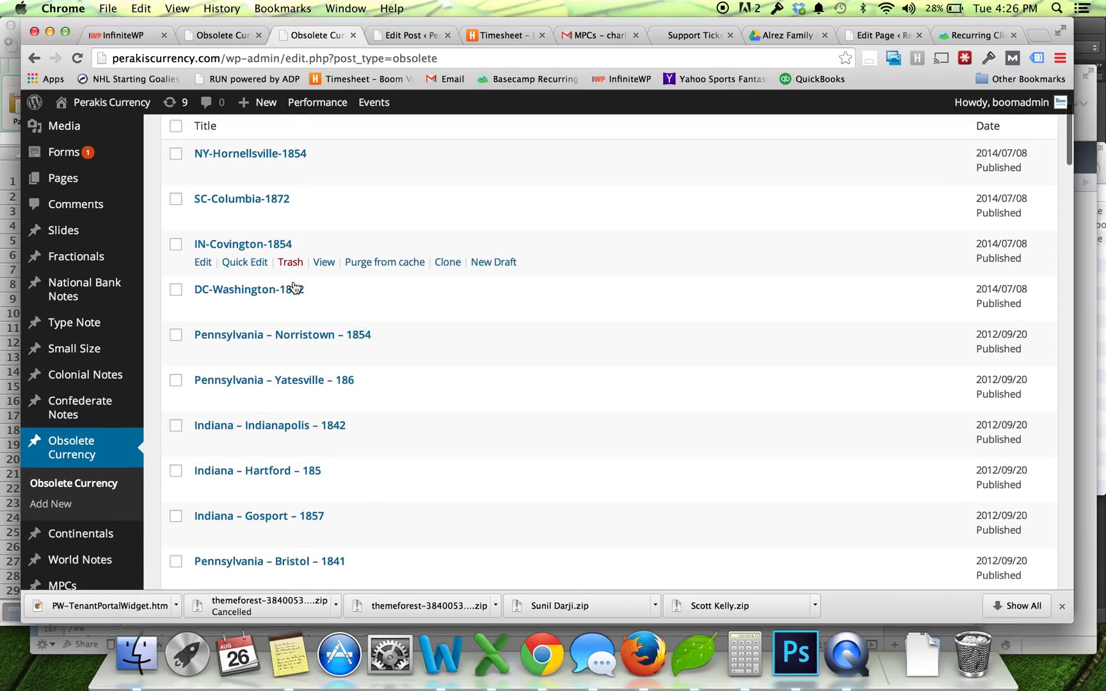
scroll(294, 287, "down", 1)
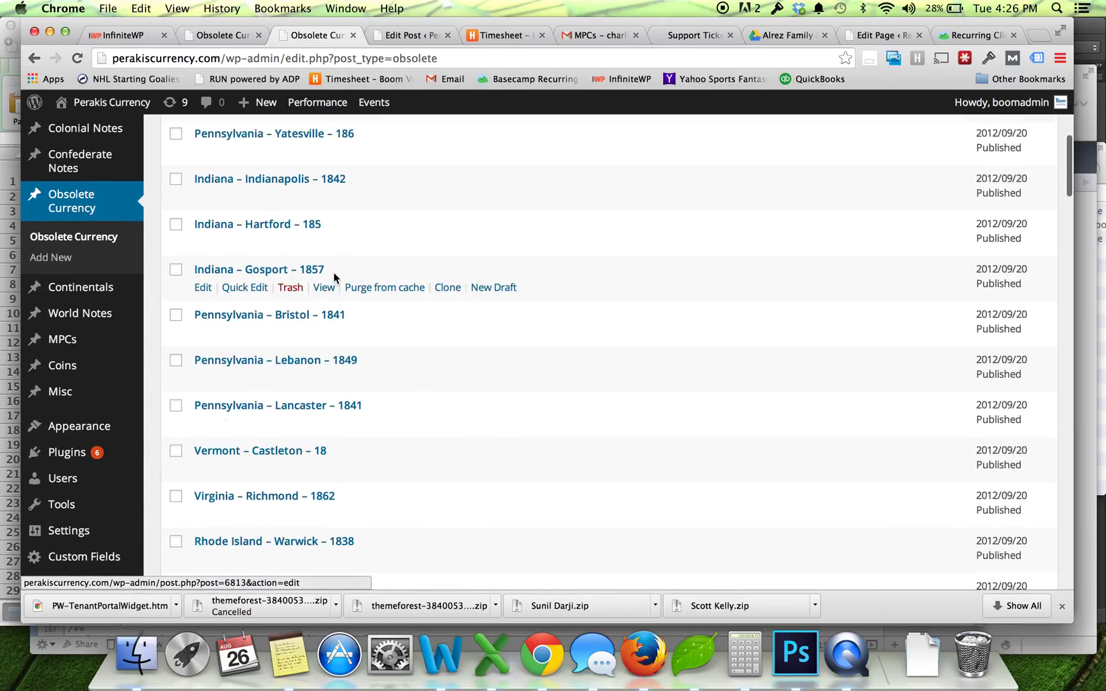
scroll(281, 416, "down", 3)
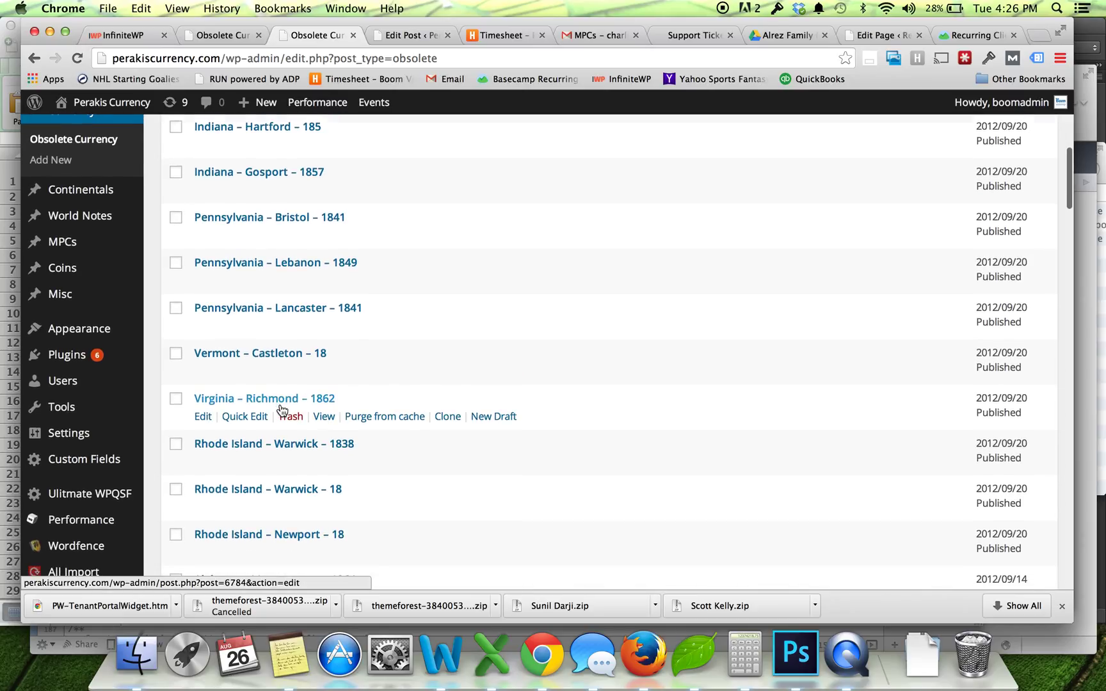
scroll(282, 410, "up", 10)
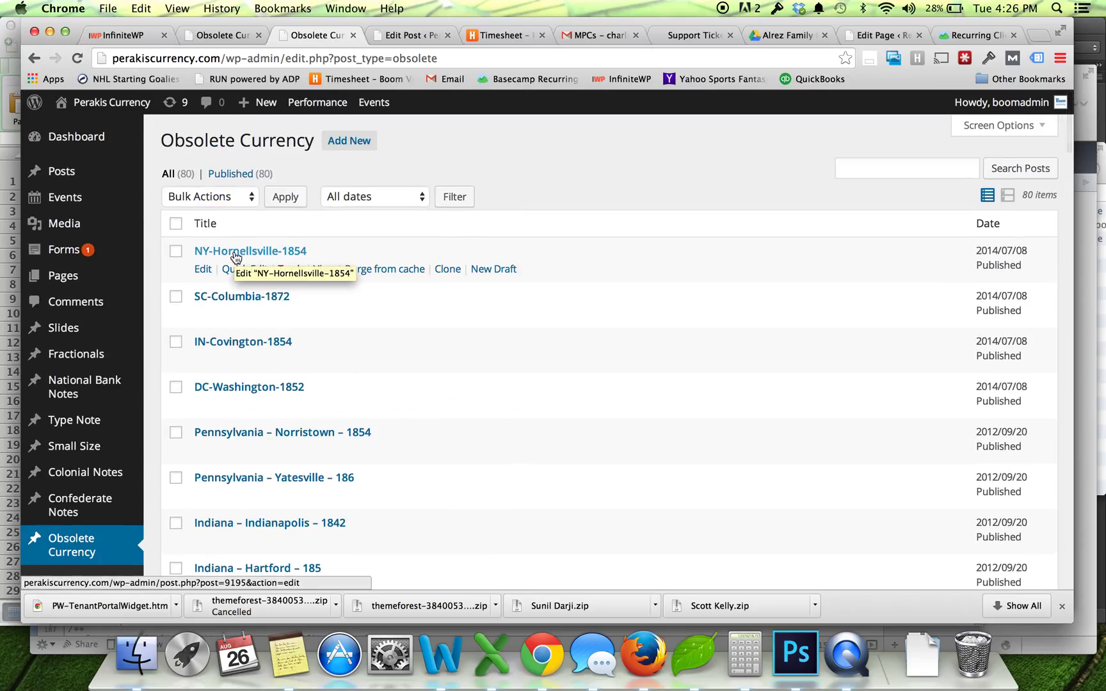
Open the public MPC's listing and inspect the options of its Series filter
left_click(228, 35)
scroll(203, 448, "up", 10)
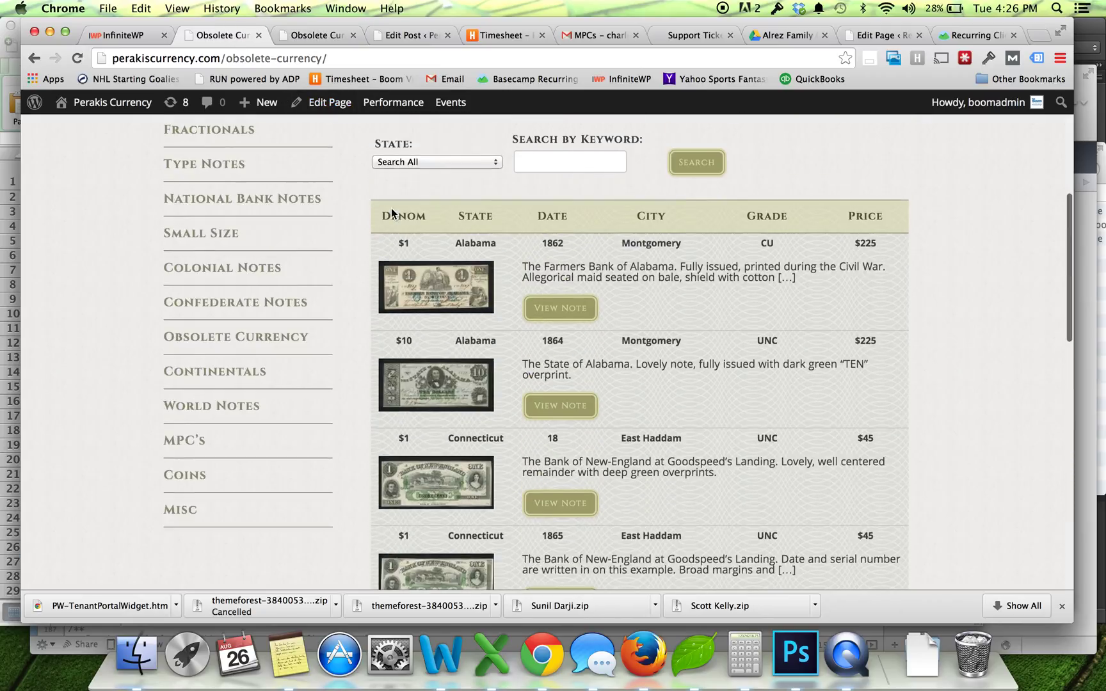
left_click(185, 481)
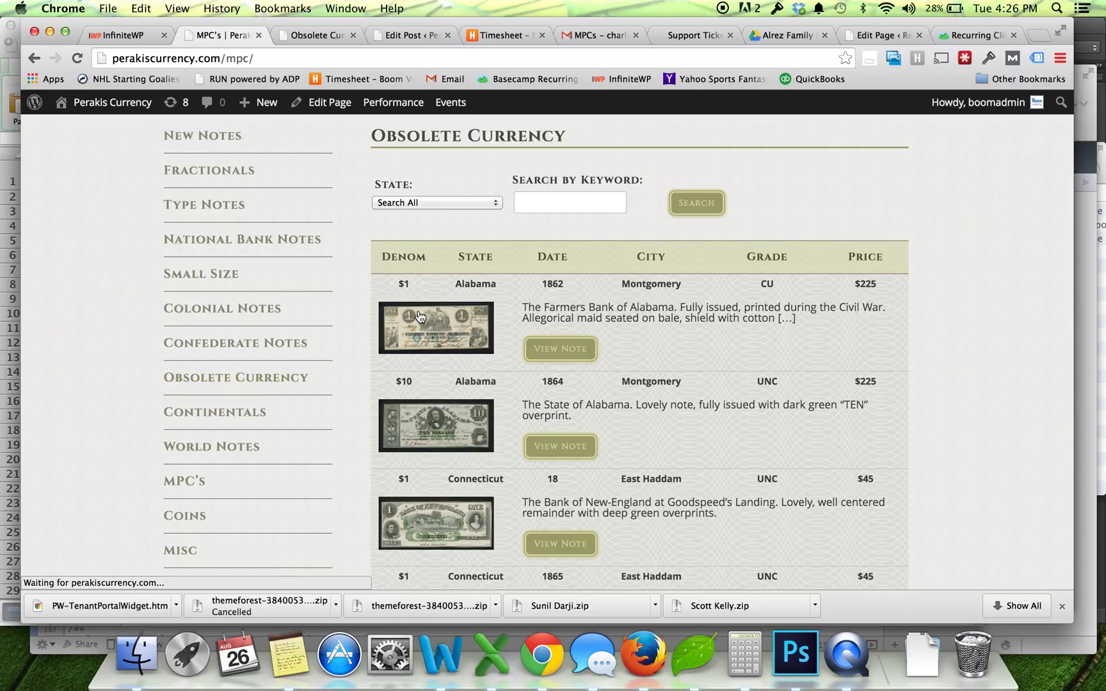
scroll(449, 384, "down", 5)
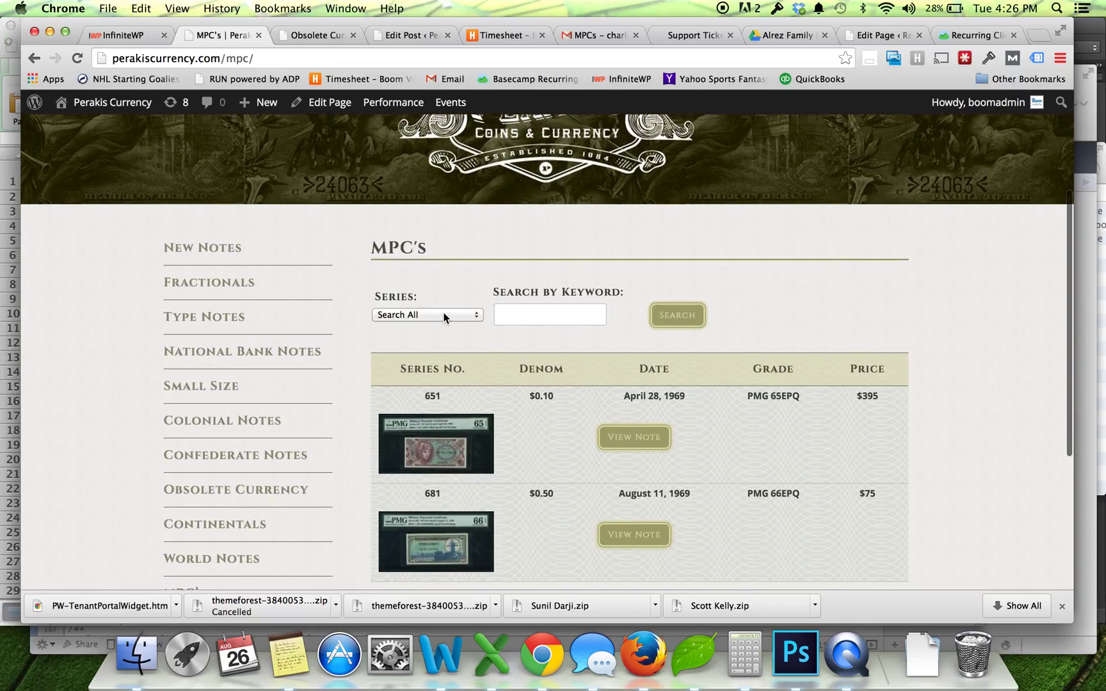
left_click(443, 315)
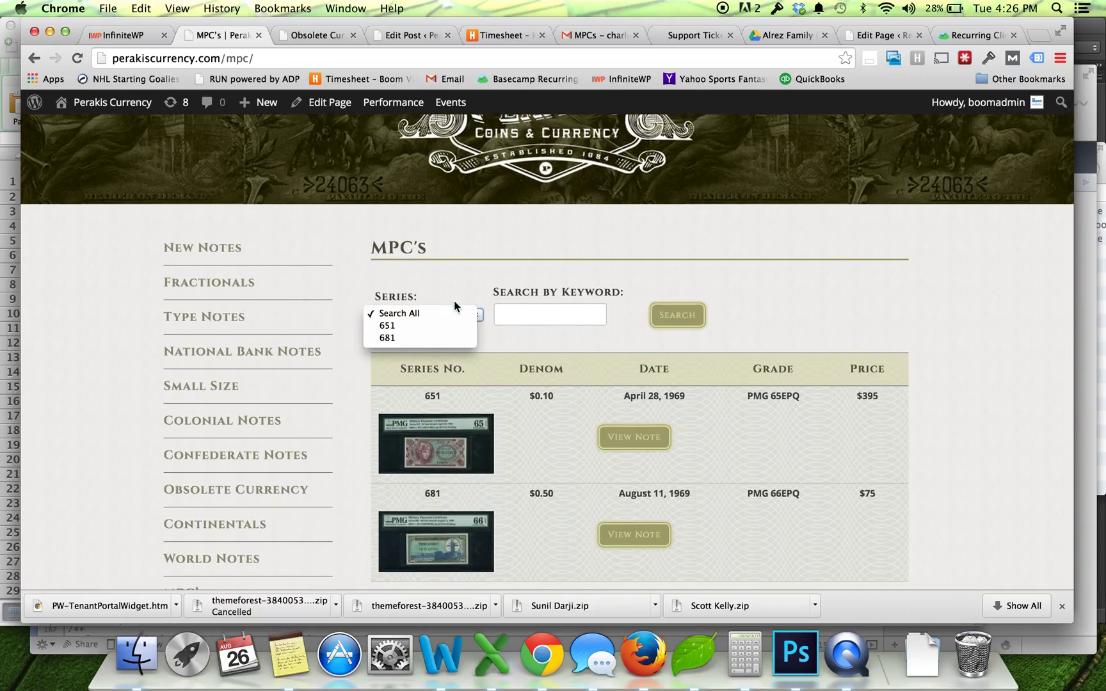
left_click(495, 240)
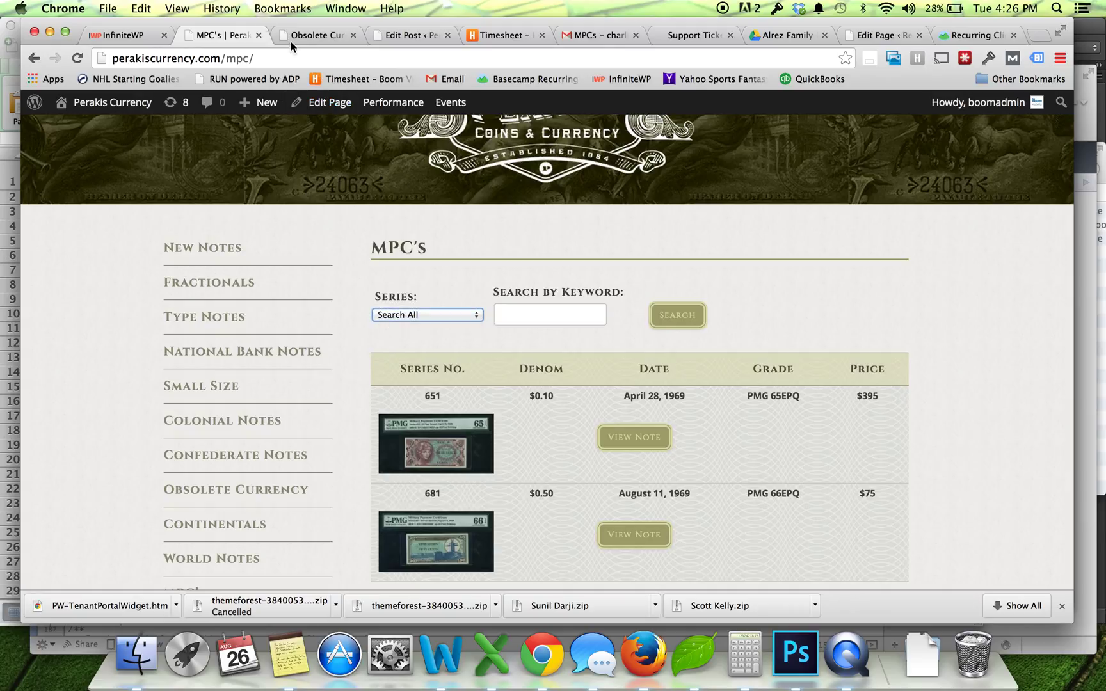
Start a new MPCs post in the site admin and title it "test mps"
left_click(406, 35)
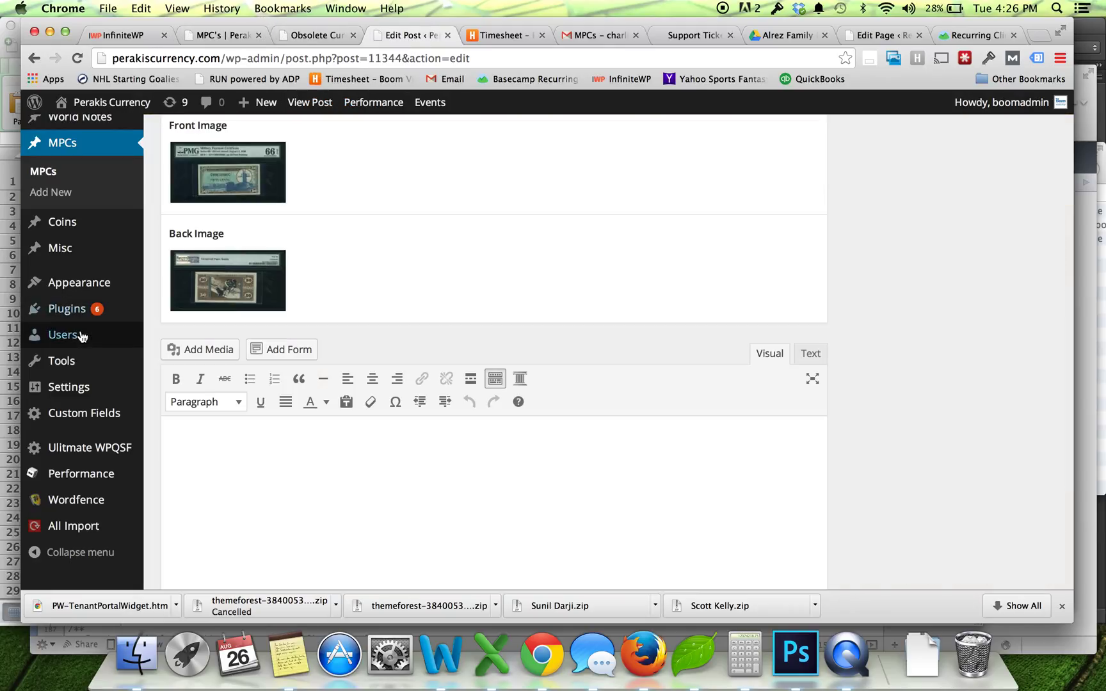
mouse_move(72, 347)
scroll(72, 347, "up", 2)
left_click(74, 268)
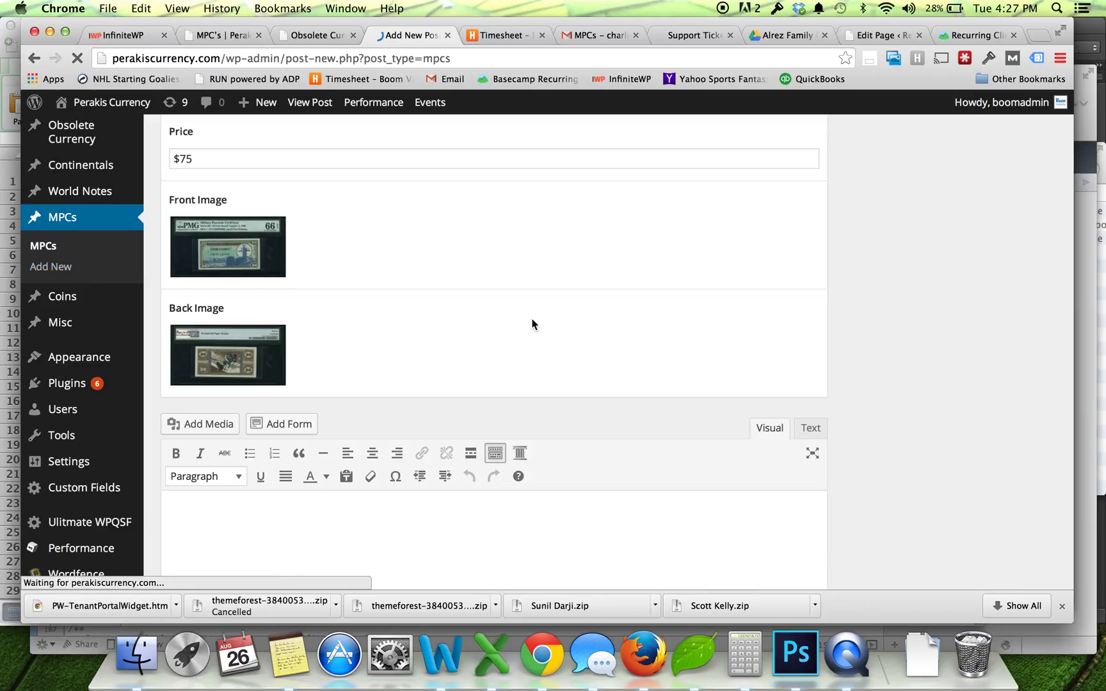
type("test mps")
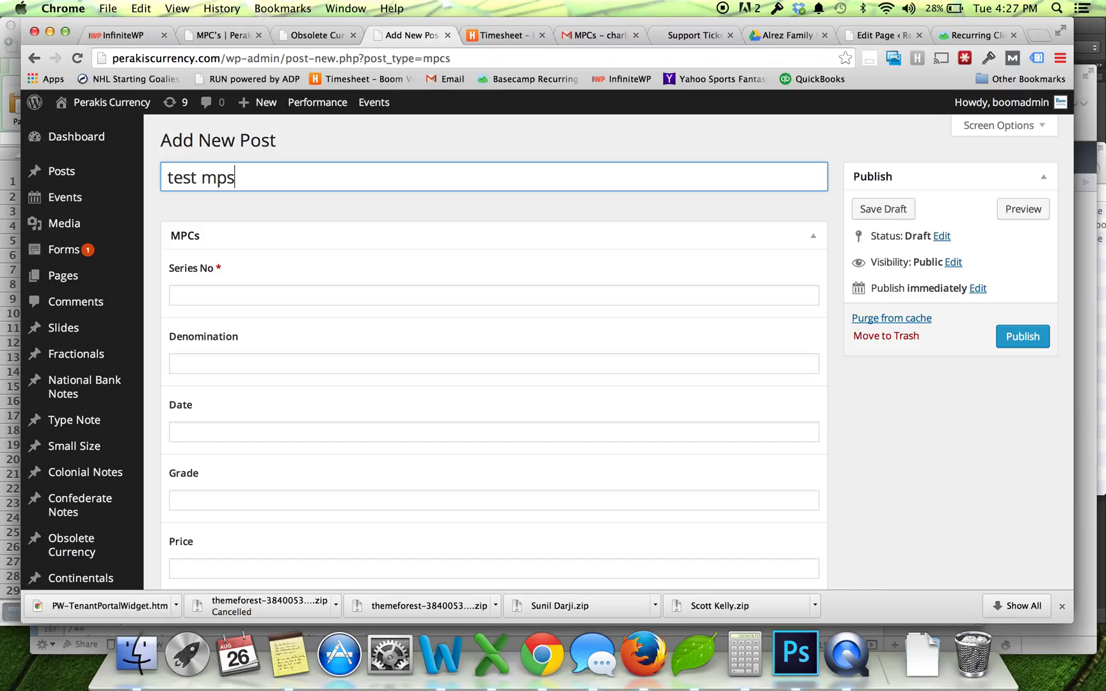
Fill in the new MPCs post with series number 1234, denomination 1, date 1852, grade fine and price $1
key("Tab")
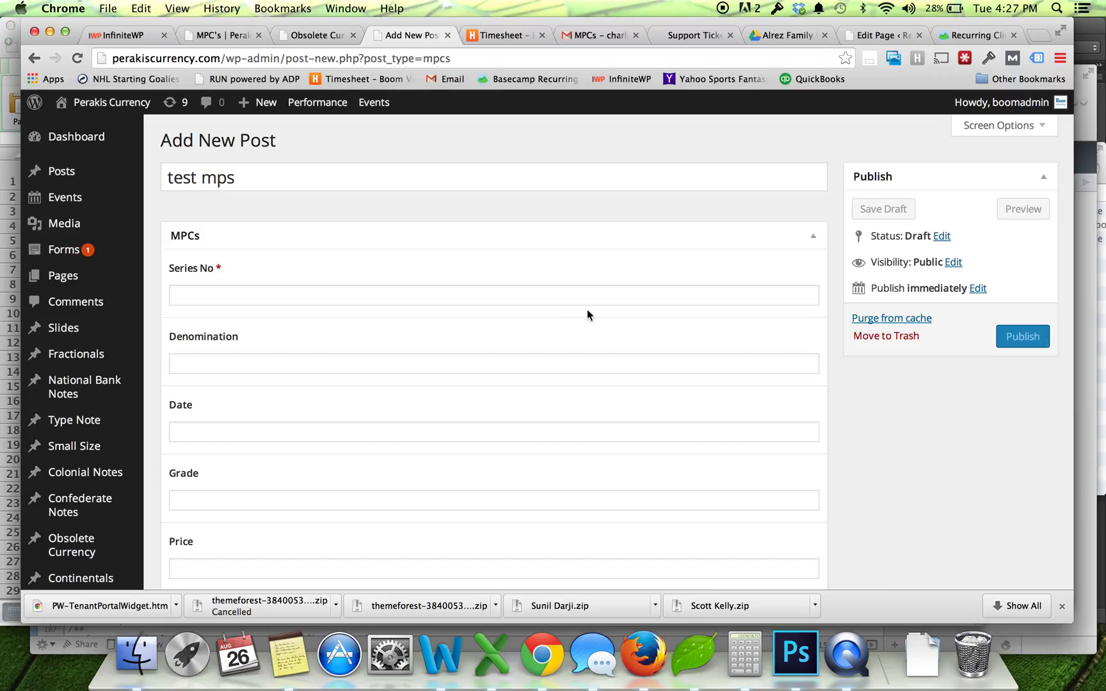
left_click(560, 295)
type("1234")
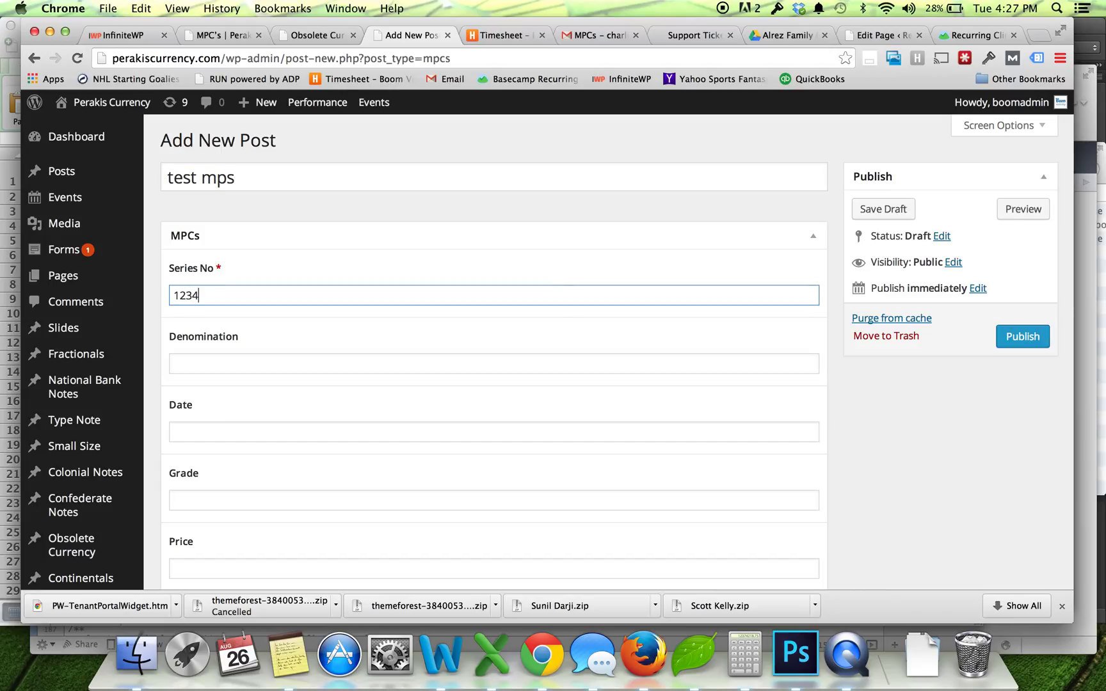
scroll(542, 315, "down", 2)
left_click(542, 314)
type("1")
left_click(482, 381)
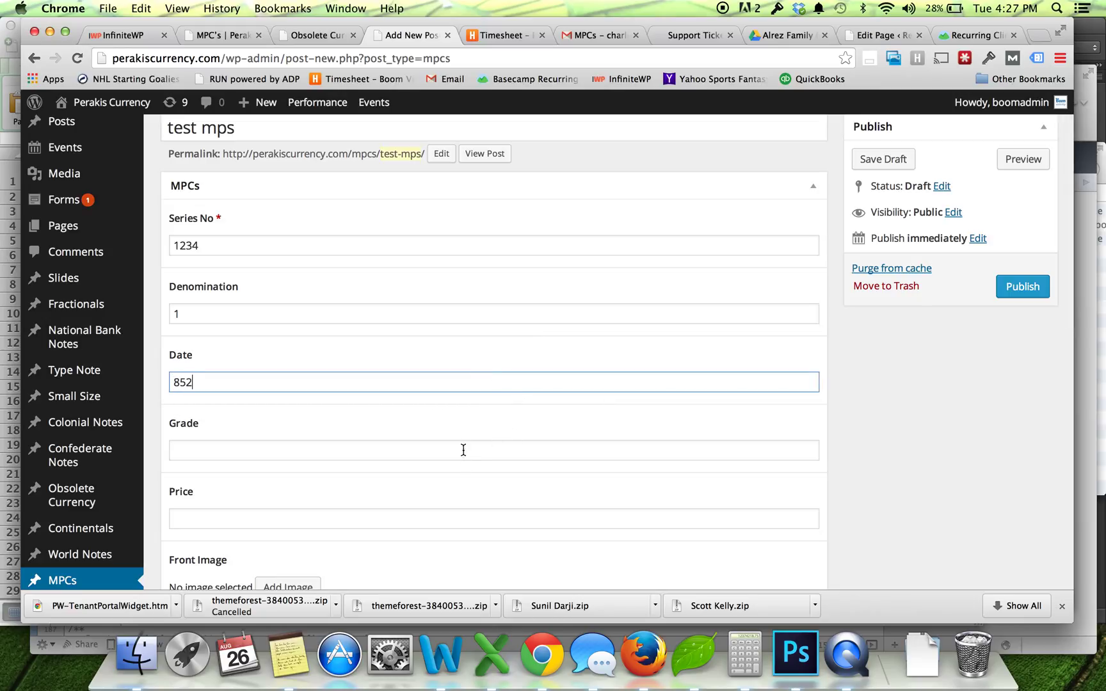
left_click(435, 451)
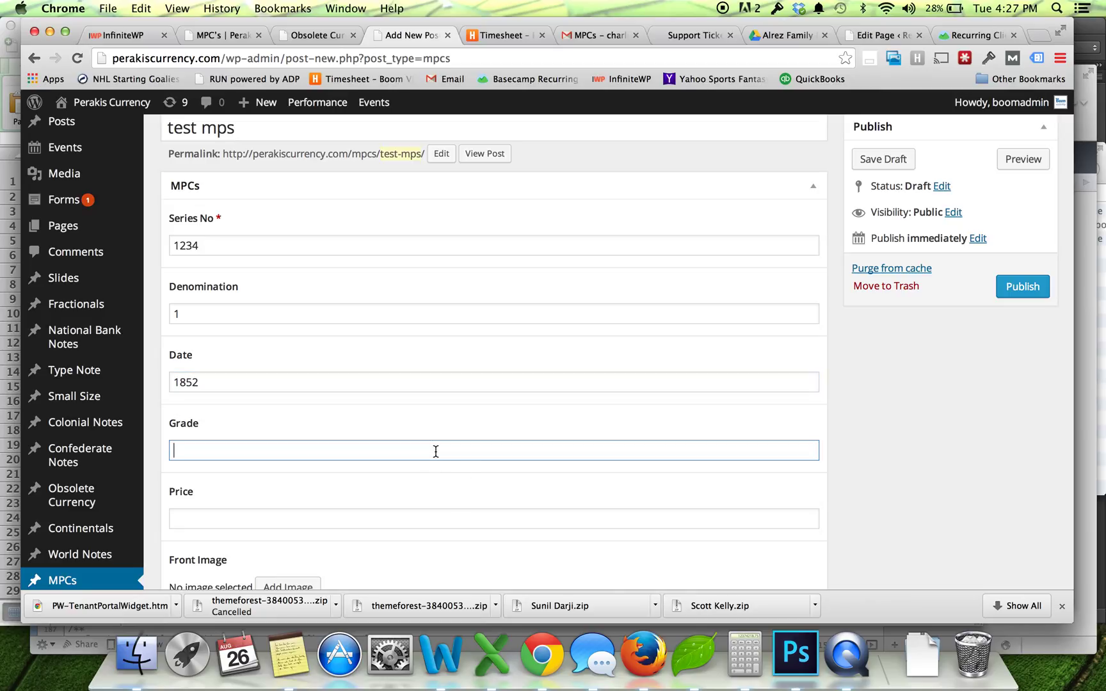
left_click(455, 522)
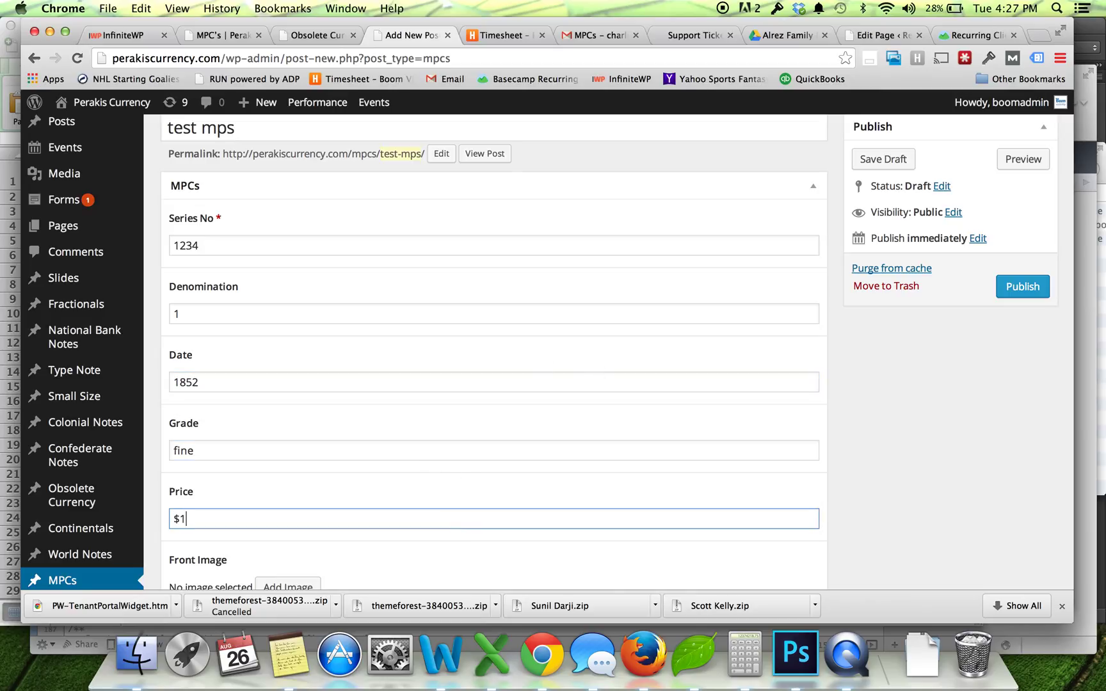
Look over the image fields of the test MPCs post and publish it without images
scroll(610, 410, "down", 10)
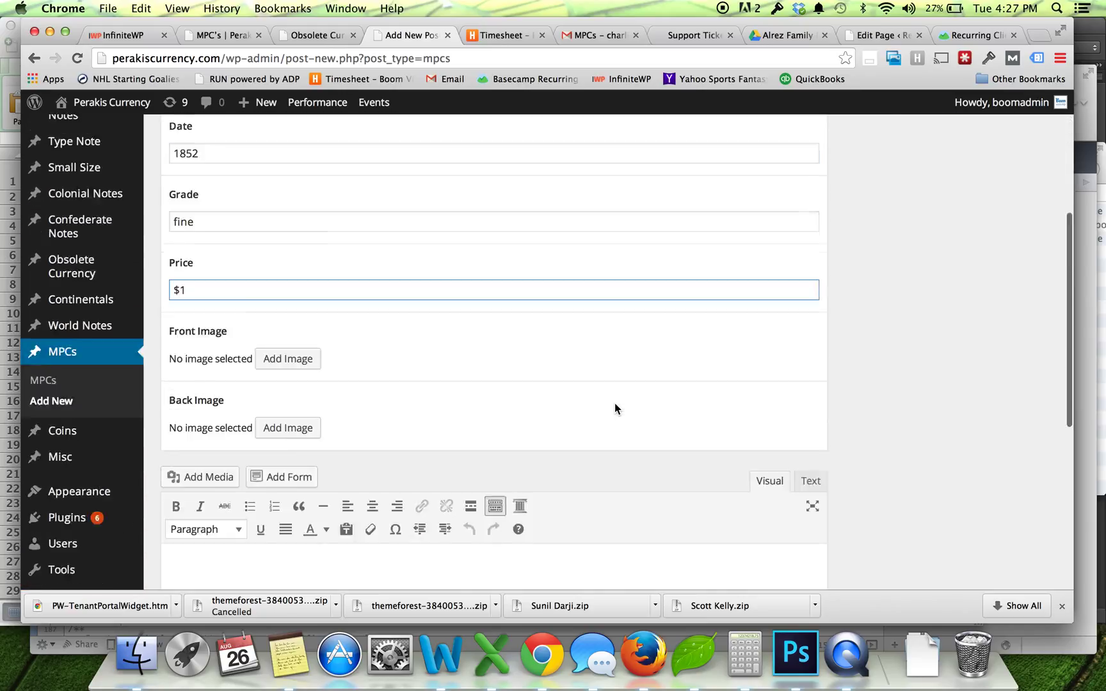
scroll(615, 402, "up", 12)
left_click(1017, 342)
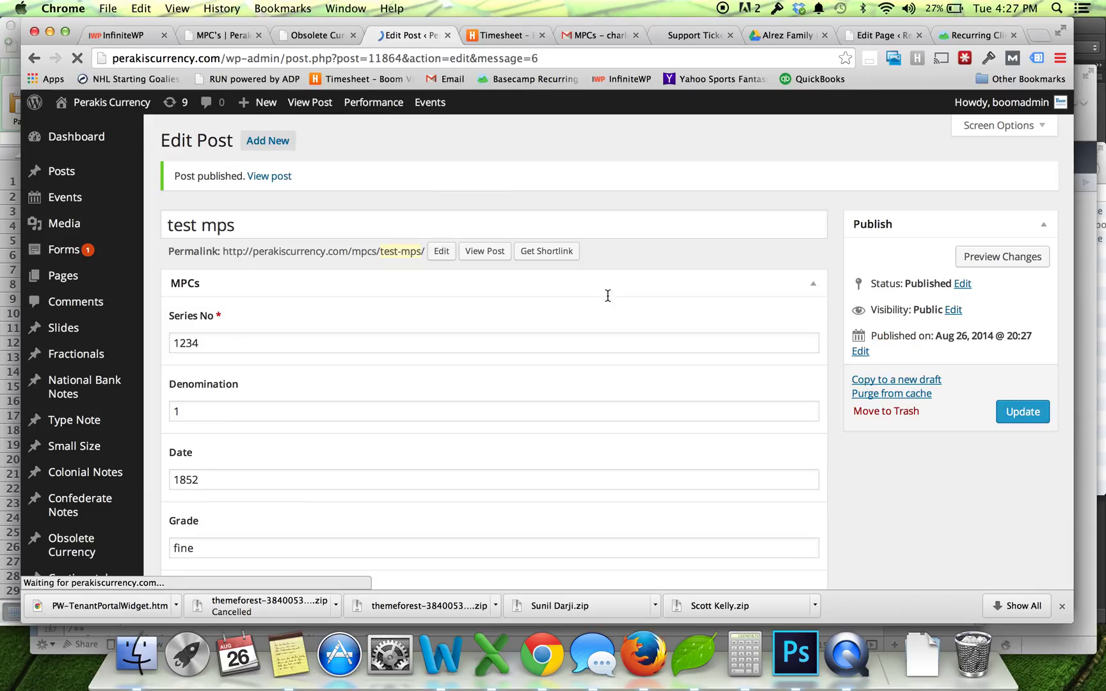
Return to the public MPC's listing, find where the series 1234 note is placed, and inspect the Series filter's options
left_click(322, 43)
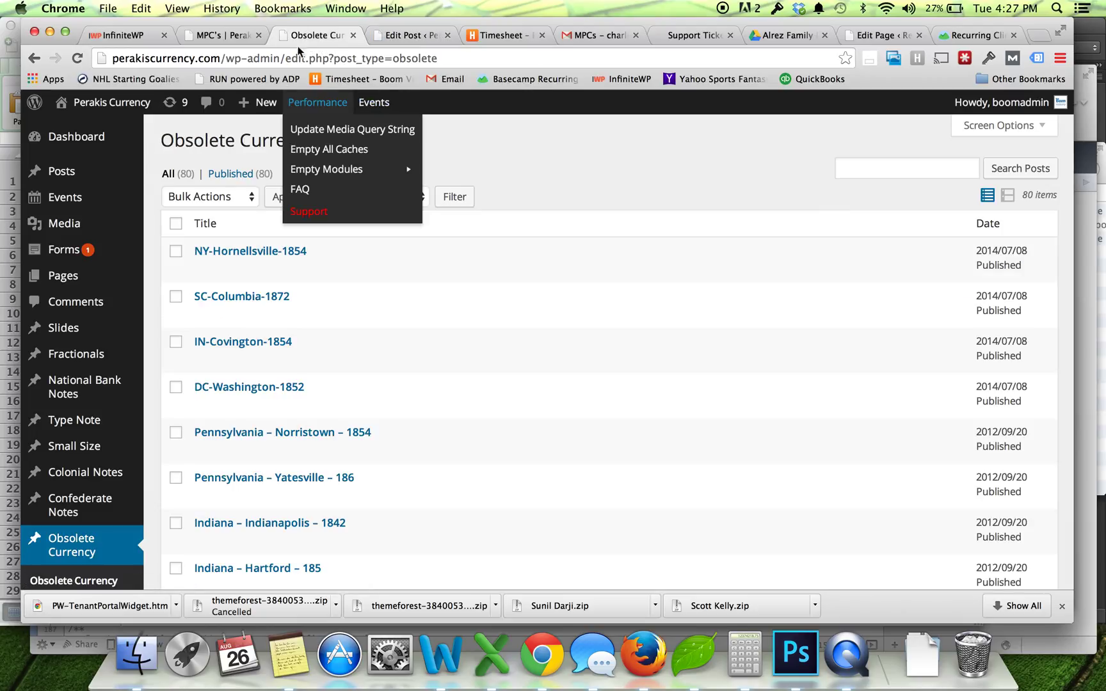
left_click(227, 36)
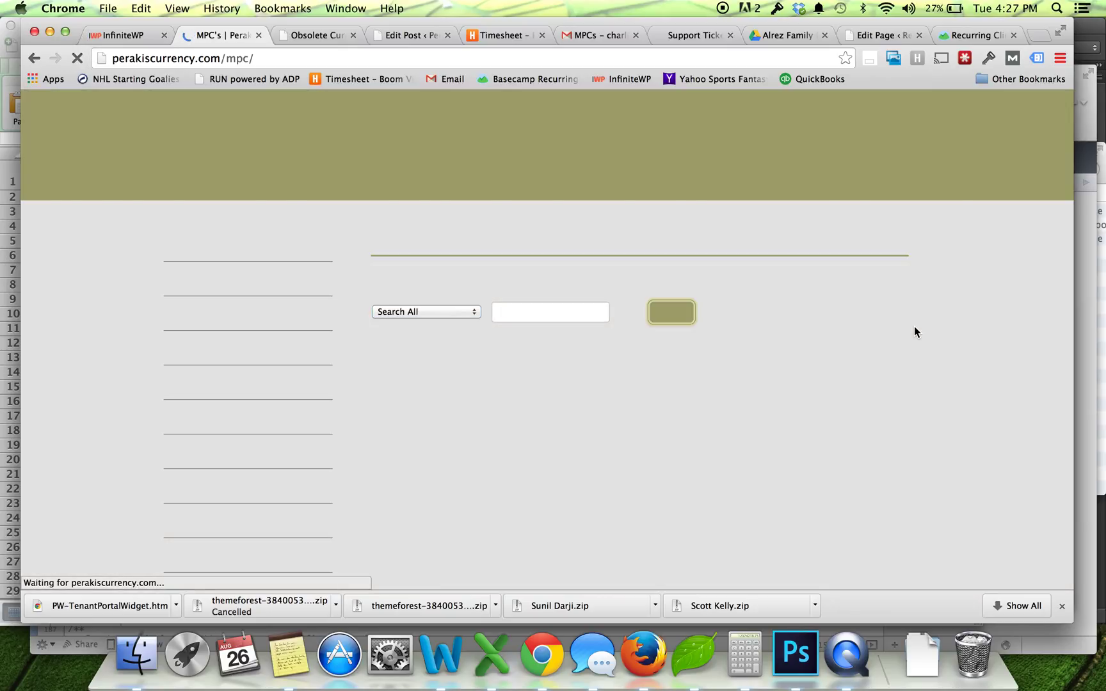
scroll(914, 326, "down", 5)
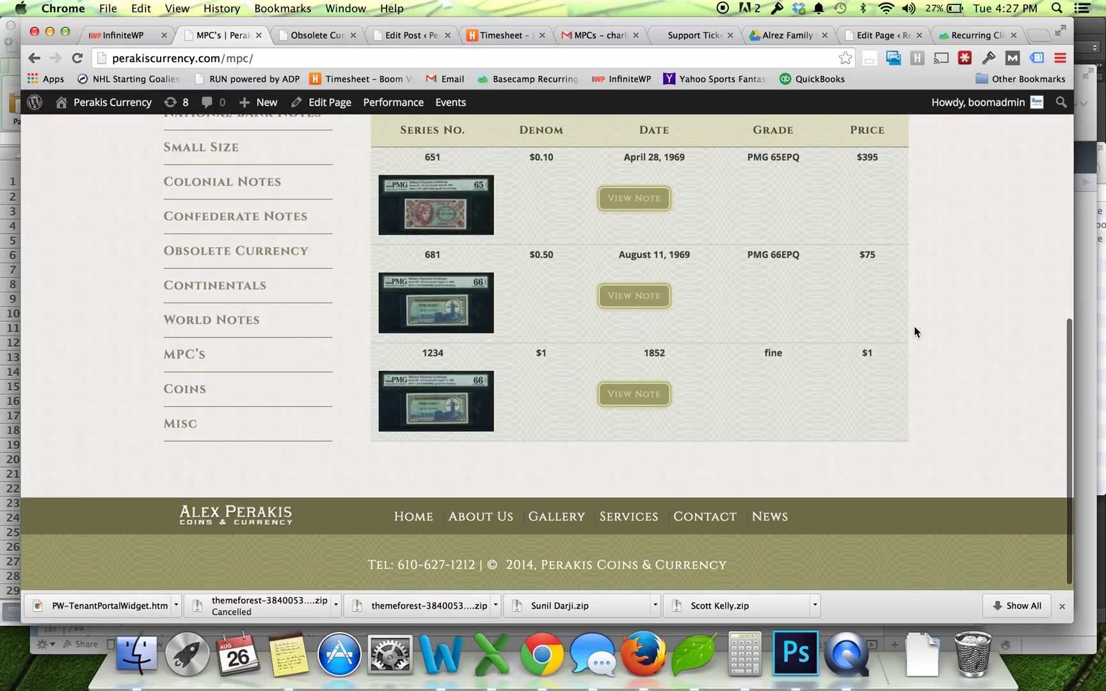
scroll(426, 353, "up", 1)
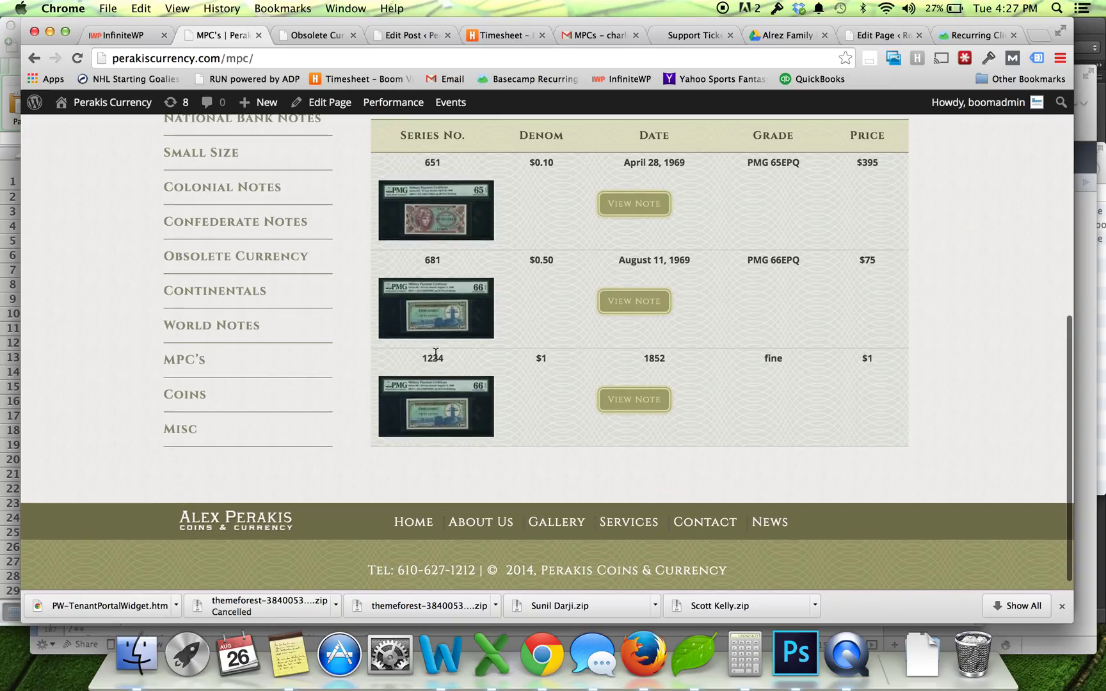
scroll(434, 353, "up", 5)
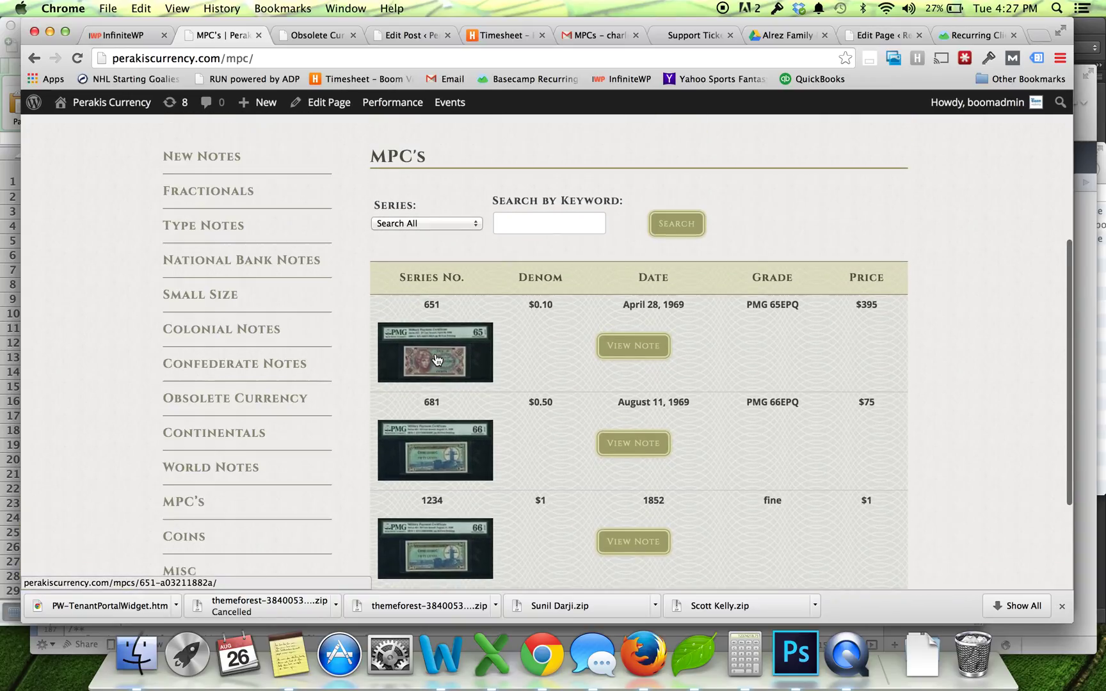
left_click(445, 227)
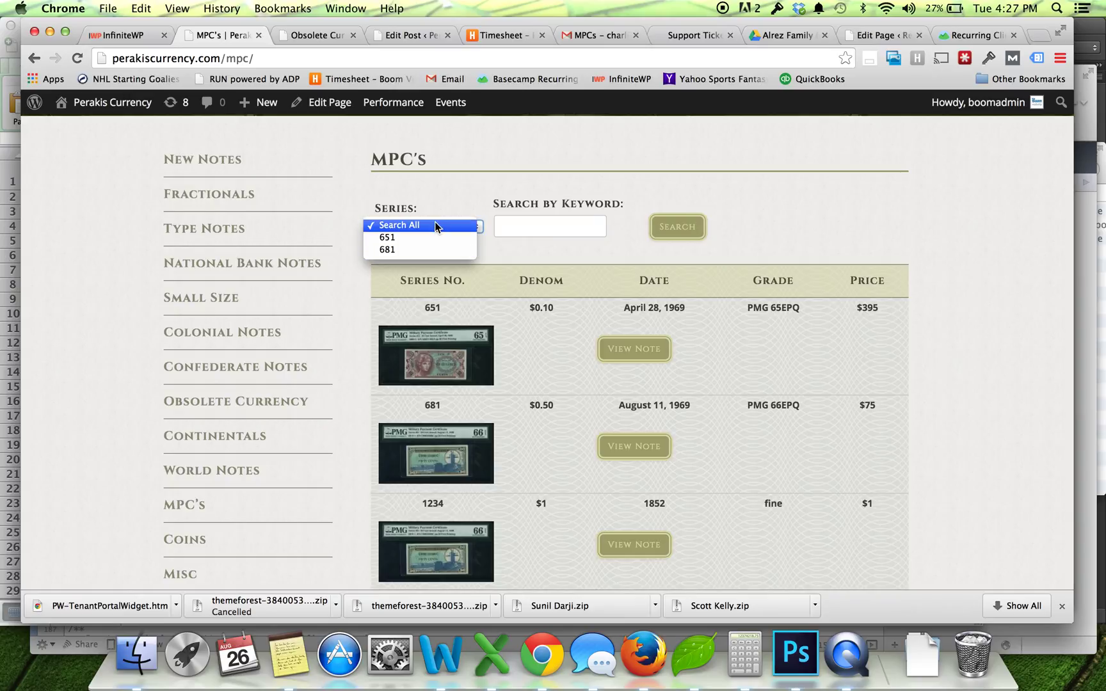
left_click(447, 192)
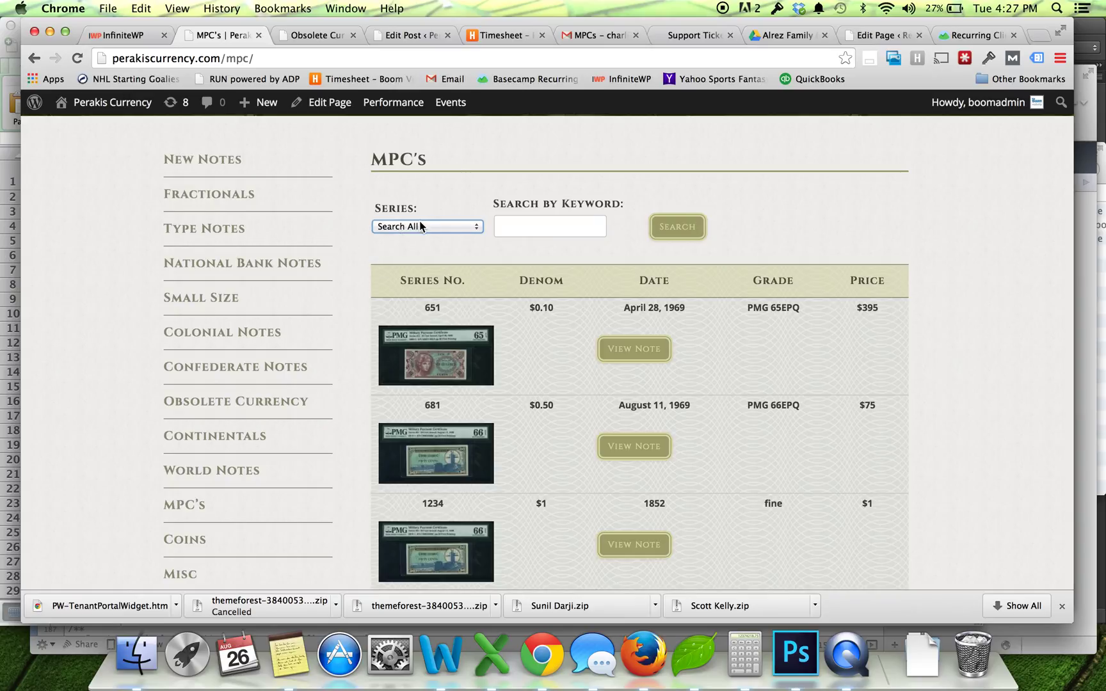
Go back to the site admin and open the MPC's search form for editing in the Ultimate WP Query Search Filter plugin
left_click(394, 35)
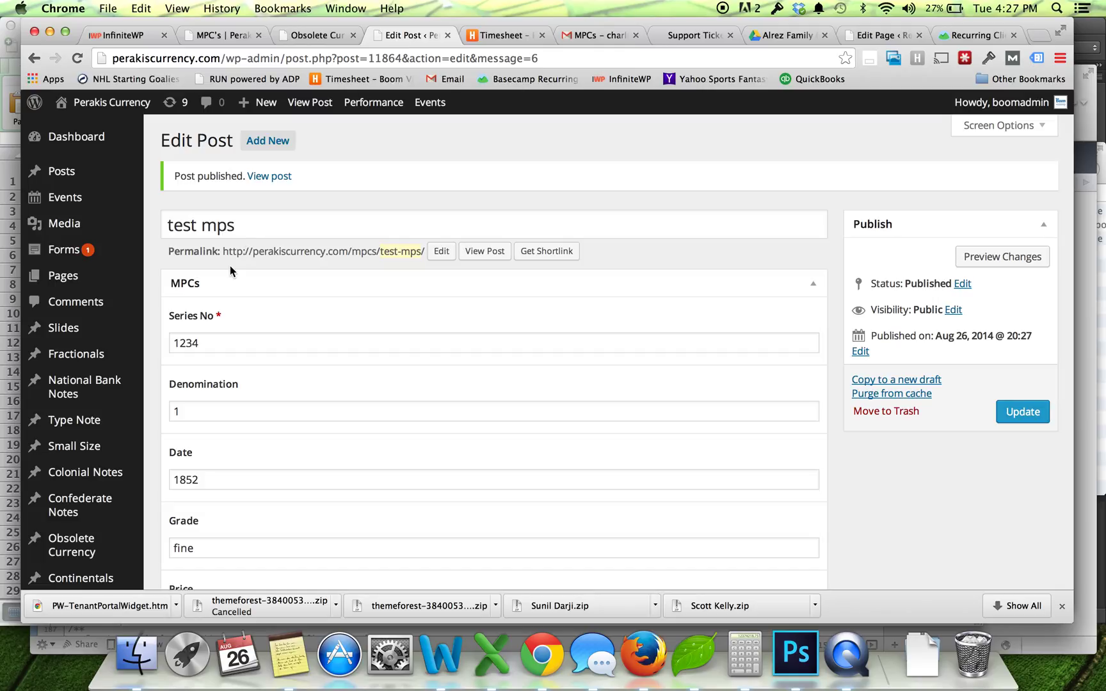
scroll(136, 321, "down", 10)
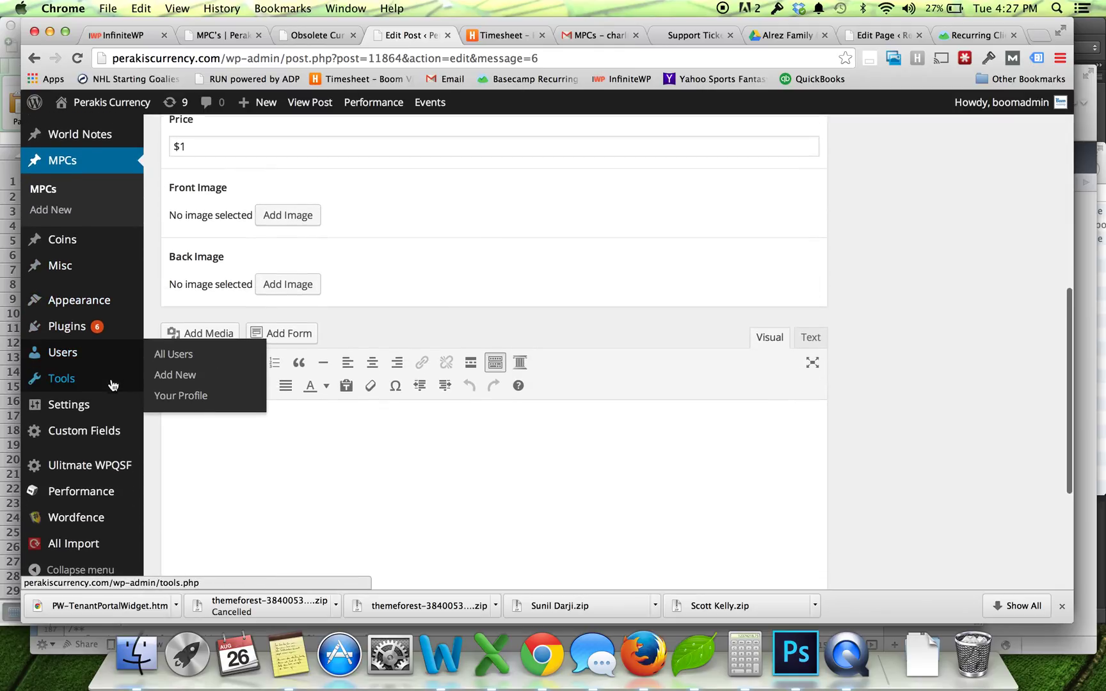
left_click(90, 468)
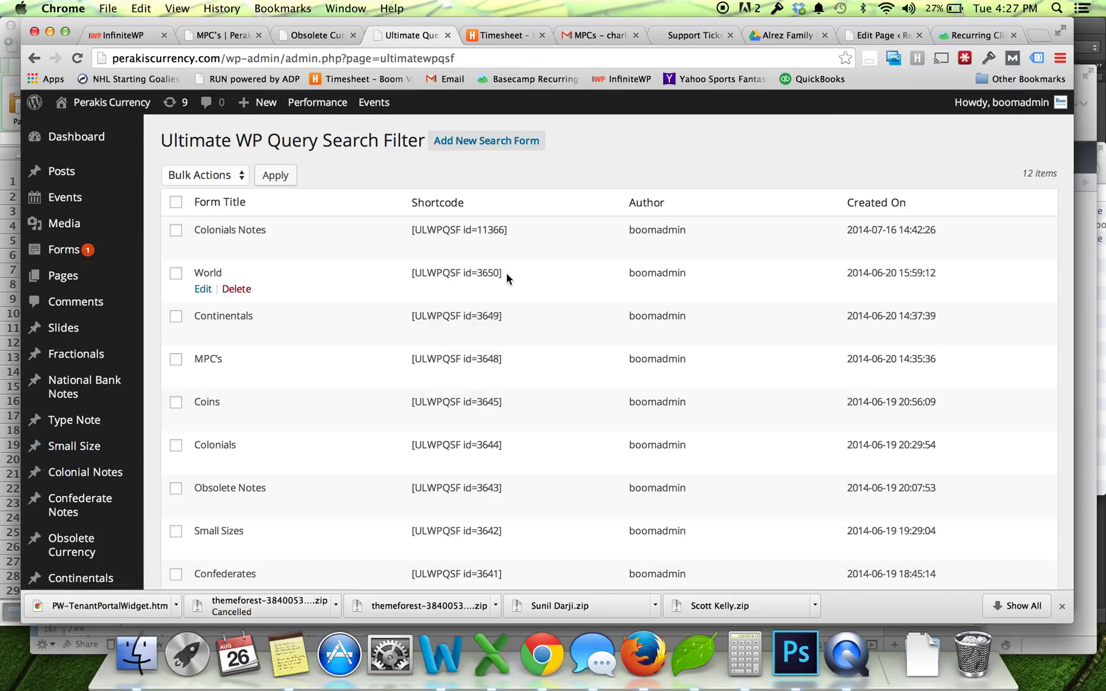
scroll(308, 228, "down", 2)
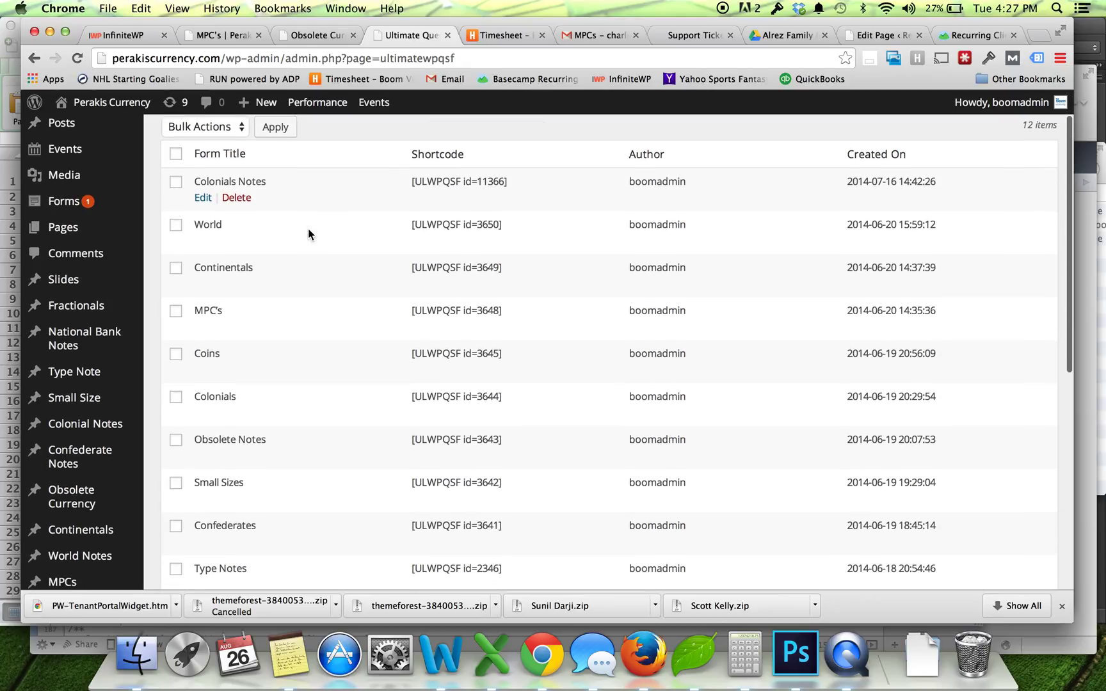
scroll(308, 228, "down", 10)
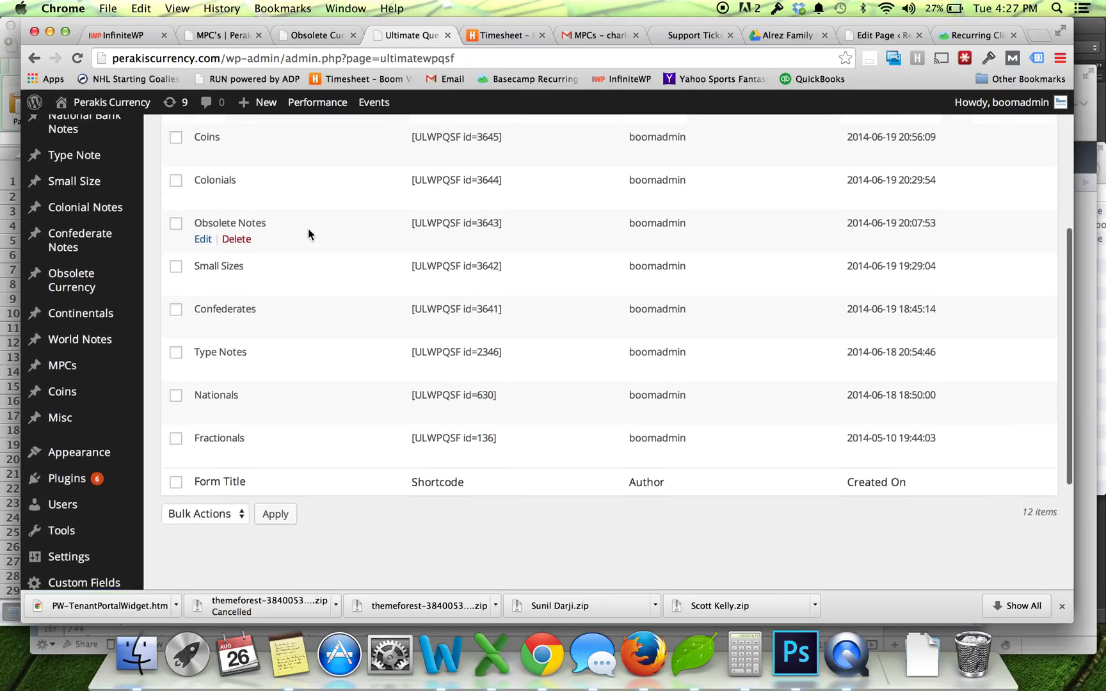
scroll(308, 227, "up", 6)
scroll(308, 228, "up", 3)
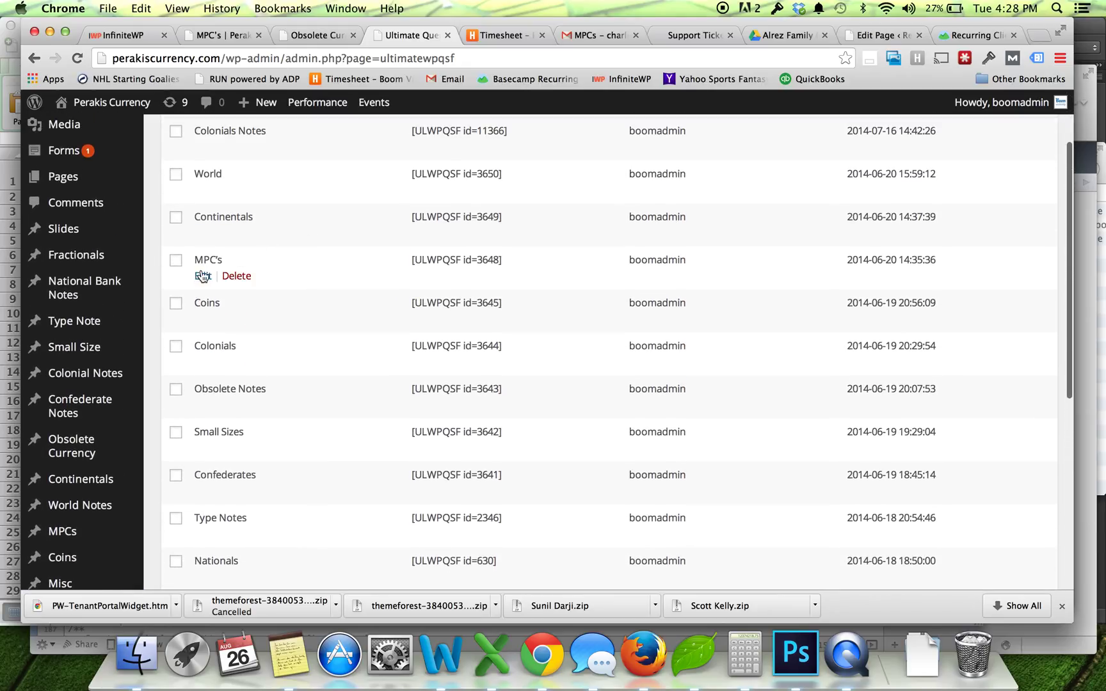
left_click(203, 276)
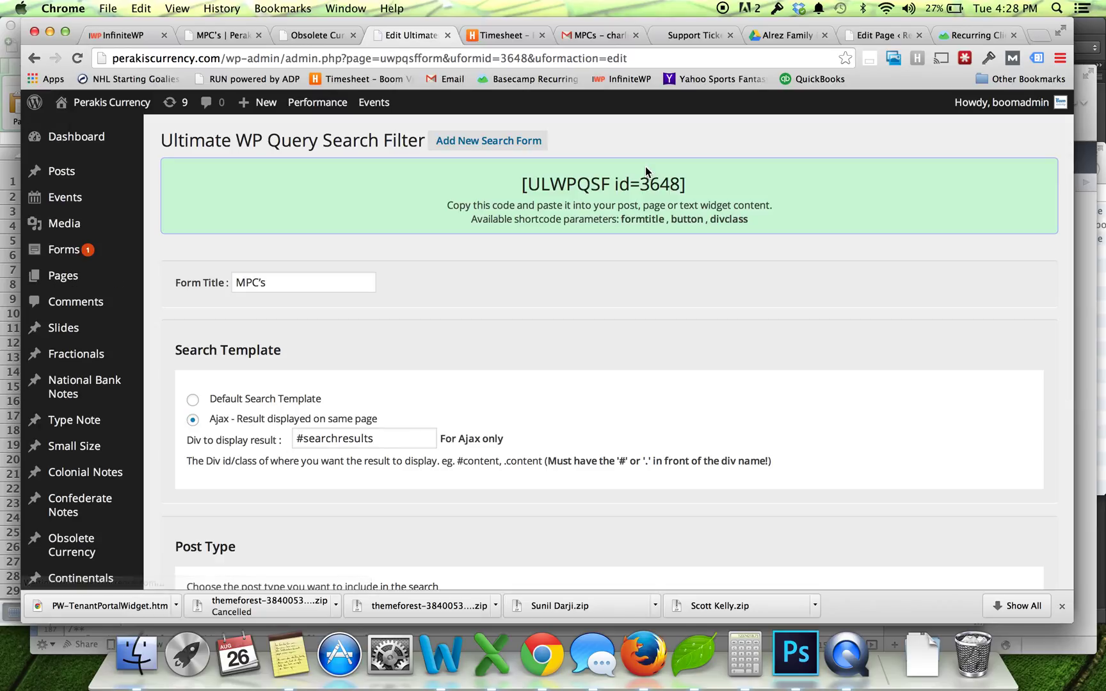
Look through the MPC's search form's post type, taxonomy and meta field settings
scroll(590, 296, "down", 10)
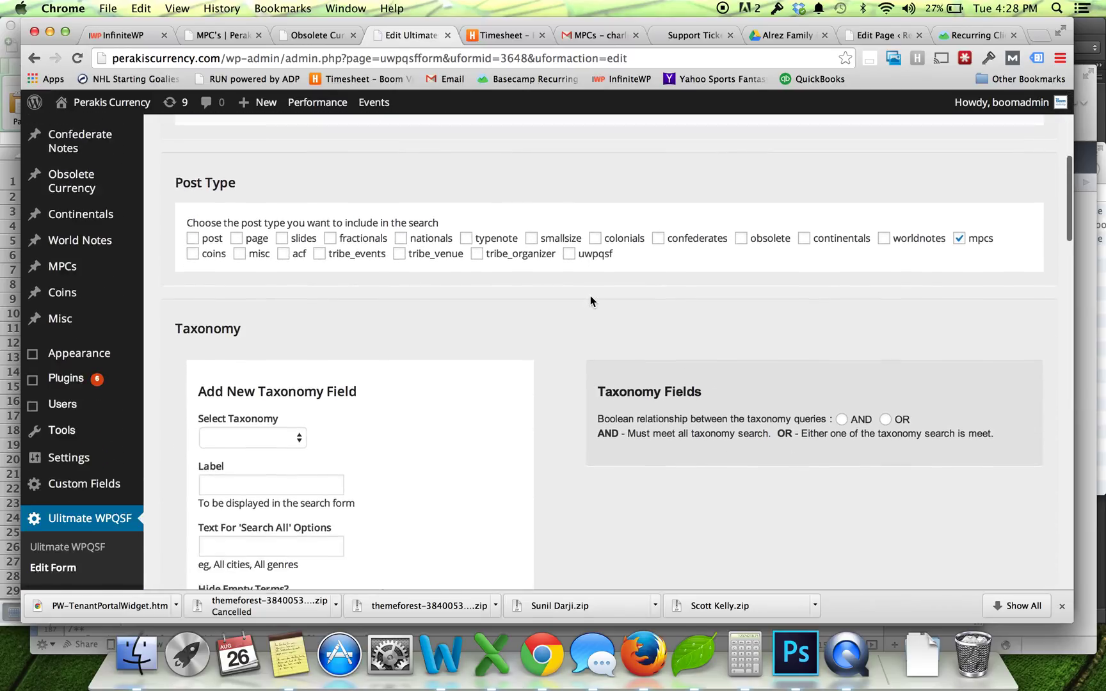
scroll(590, 295, "down", 8)
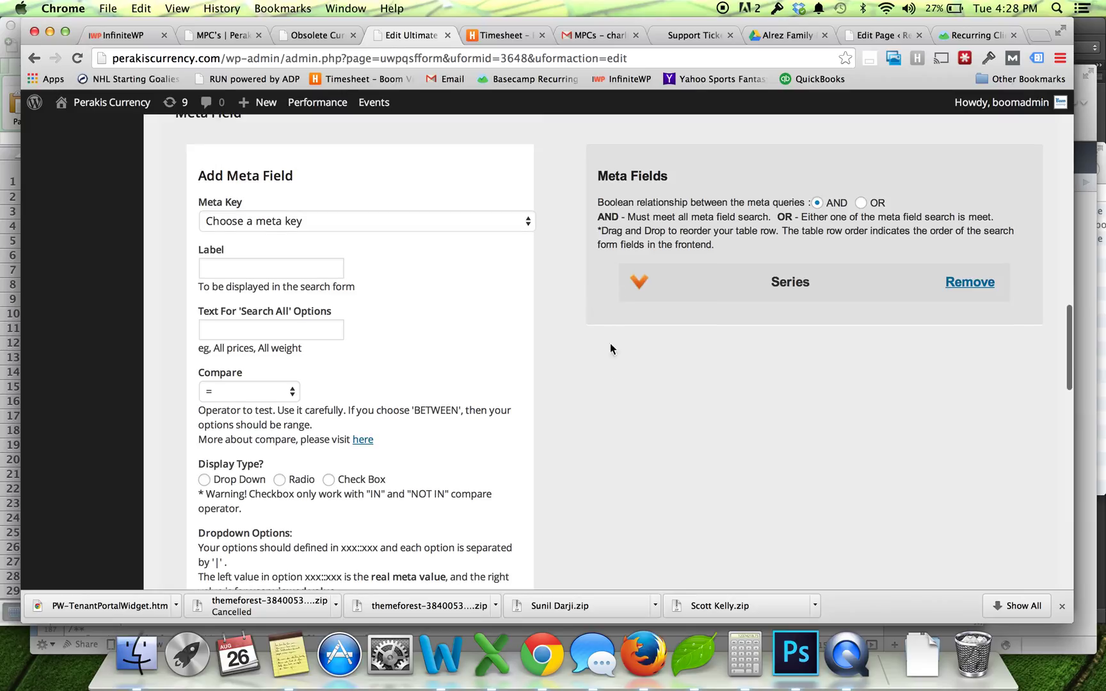
scroll(605, 375, "down", 3)
scroll(608, 371, "up", 4)
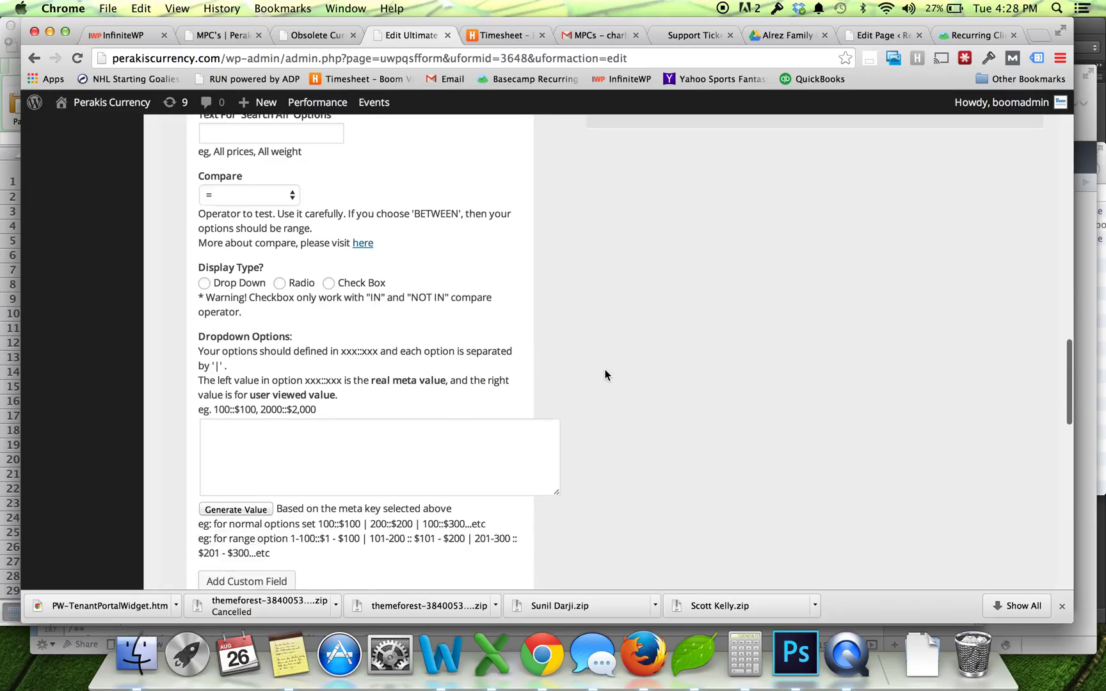
scroll(609, 370, "up", 5)
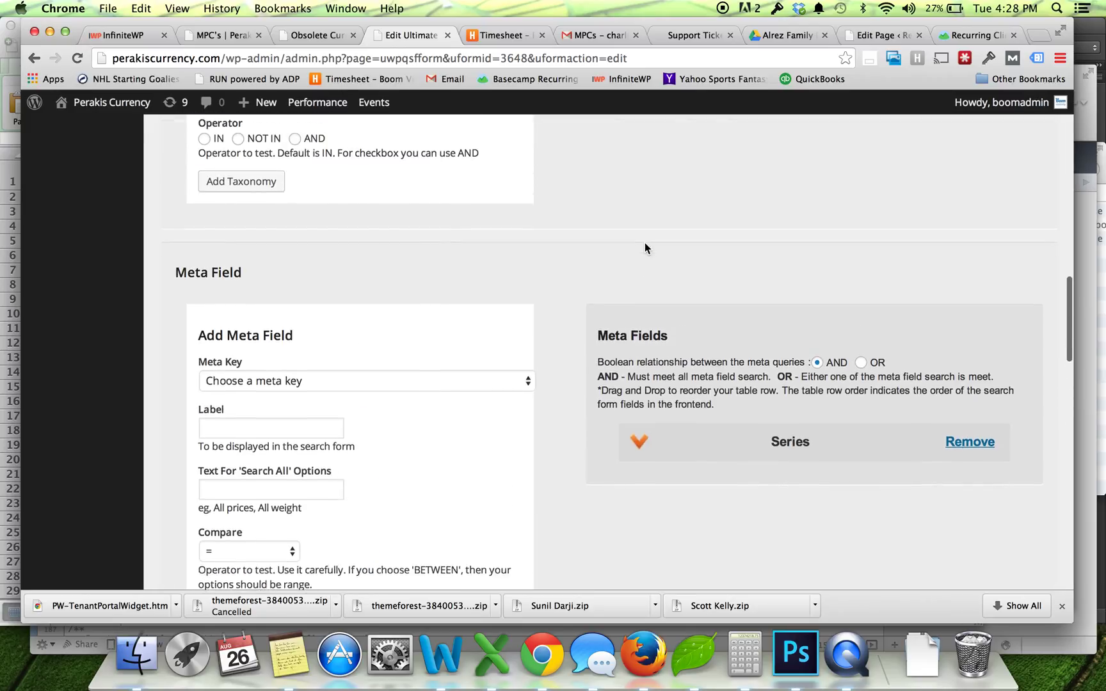
scroll(698, 400, "down", 1)
scroll(698, 401, "up", 15)
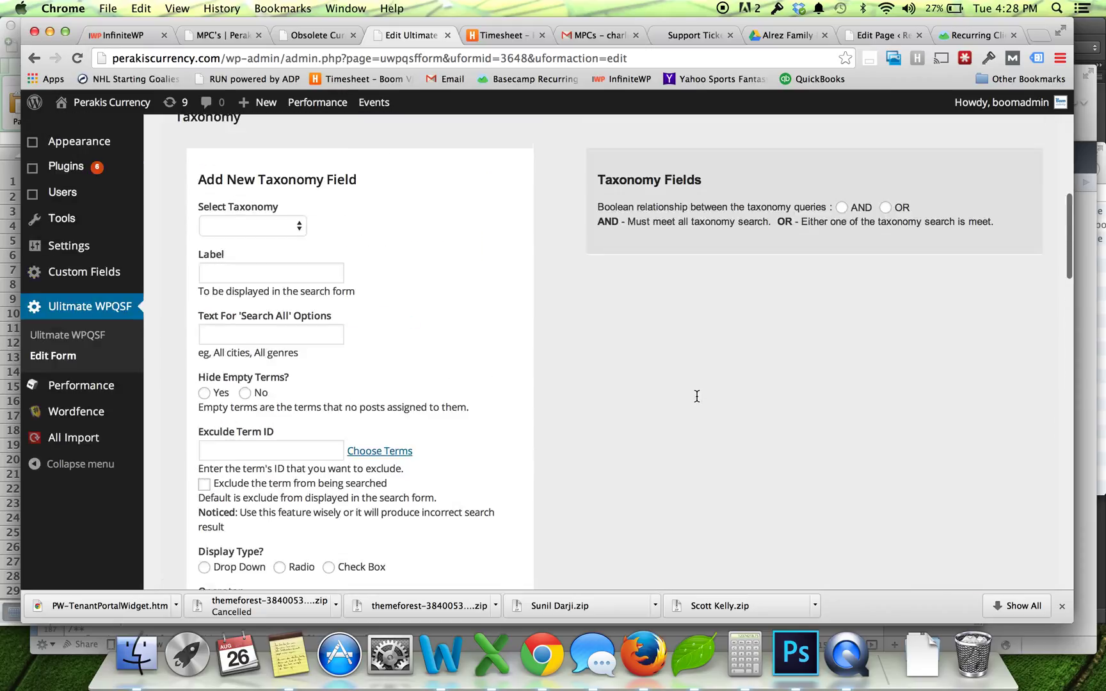
scroll(696, 400, "down", 2)
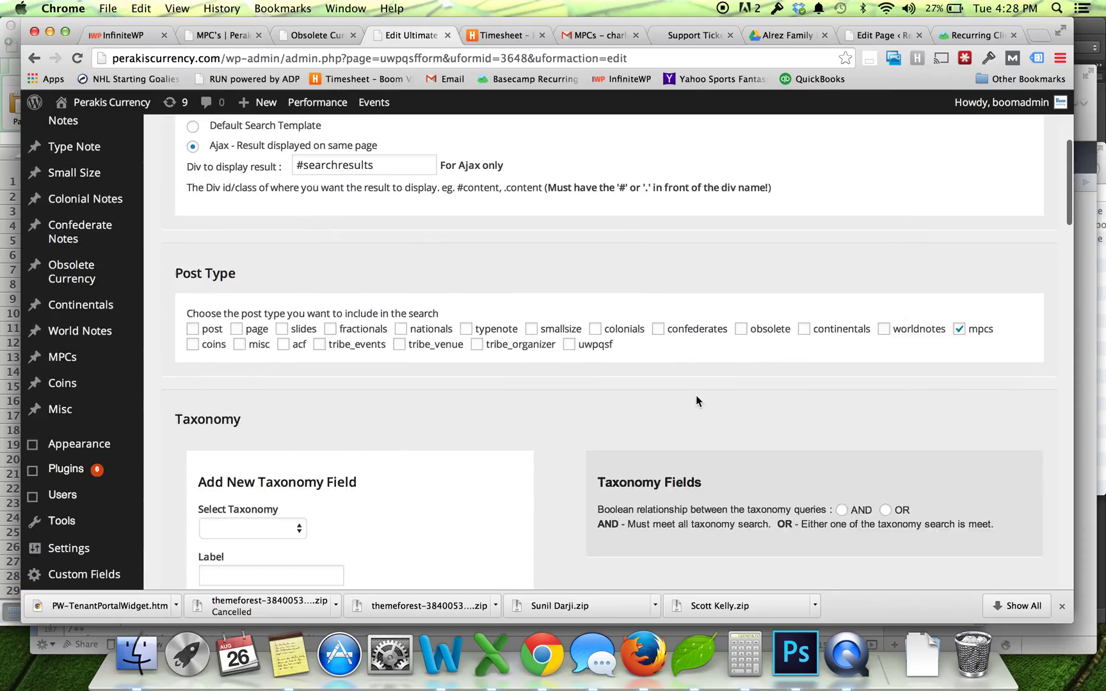
scroll(696, 401, "up", 5)
scroll(696, 400, "down", 13)
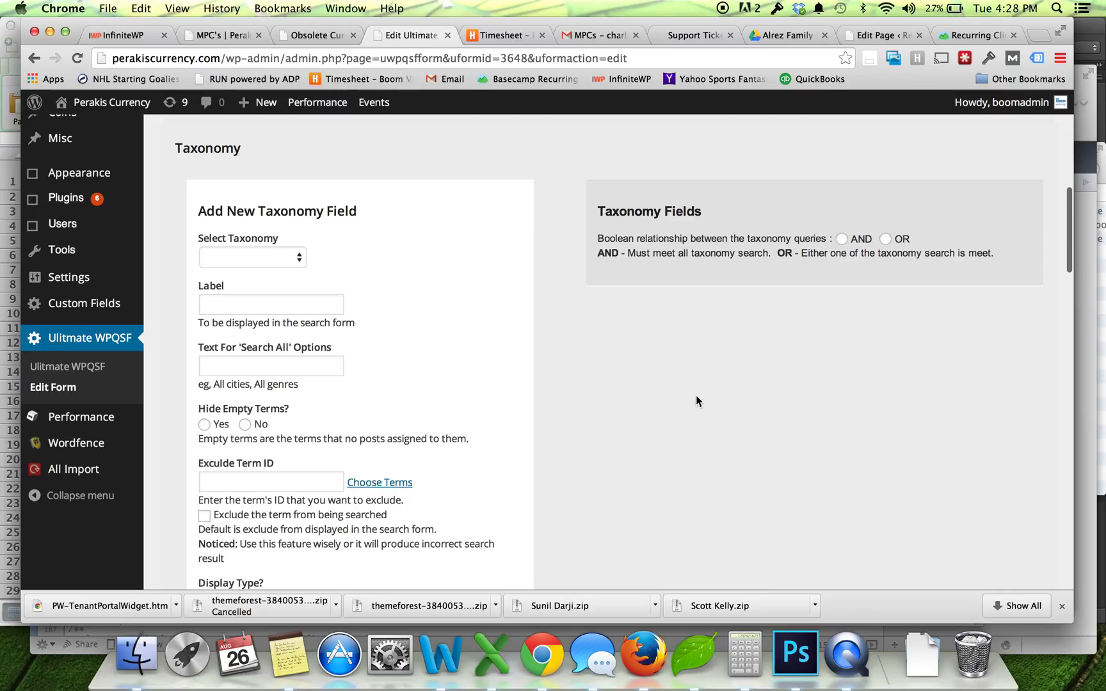
scroll(696, 401, "down", 3)
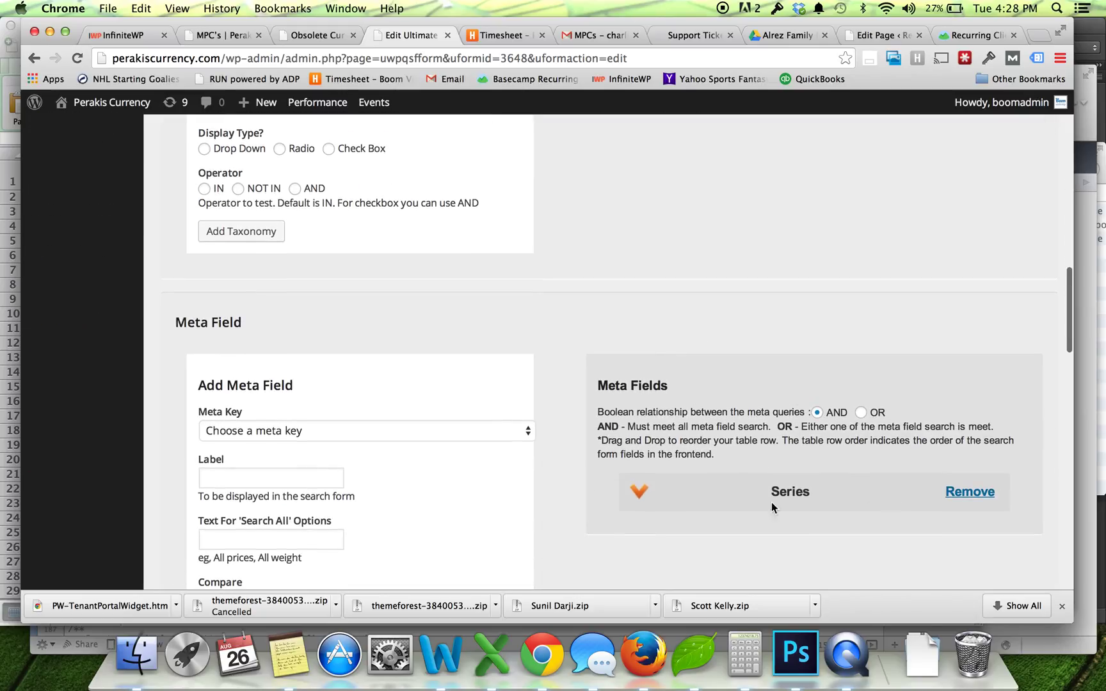
Expand the form's Series meta field and examine its dropdown options
left_click(642, 494)
scroll(642, 493, "down", 6)
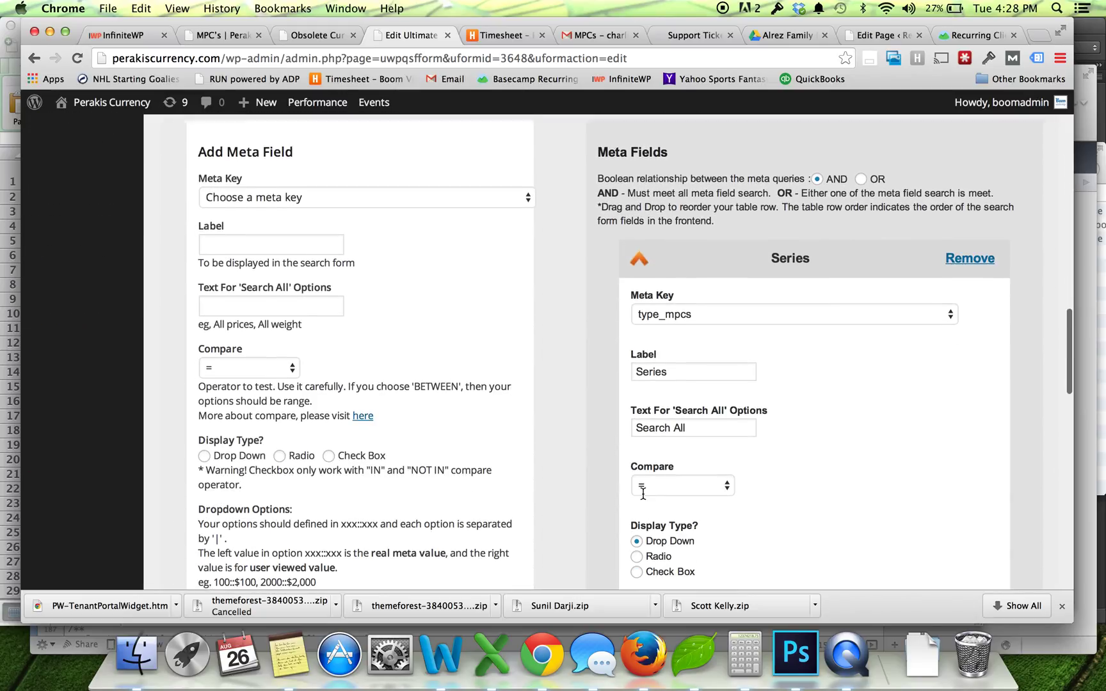
scroll(601, 325, "down", 7)
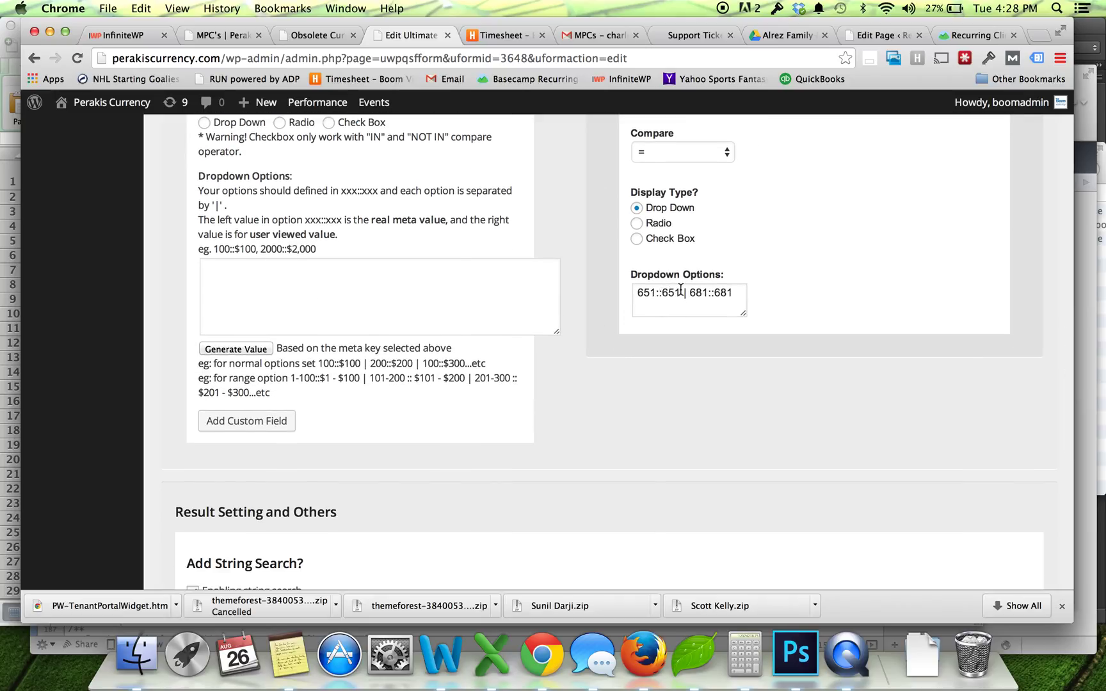
Try adding 1234::1234 to the Series field's dropdown options, and remove the addition again
left_click(738, 297)
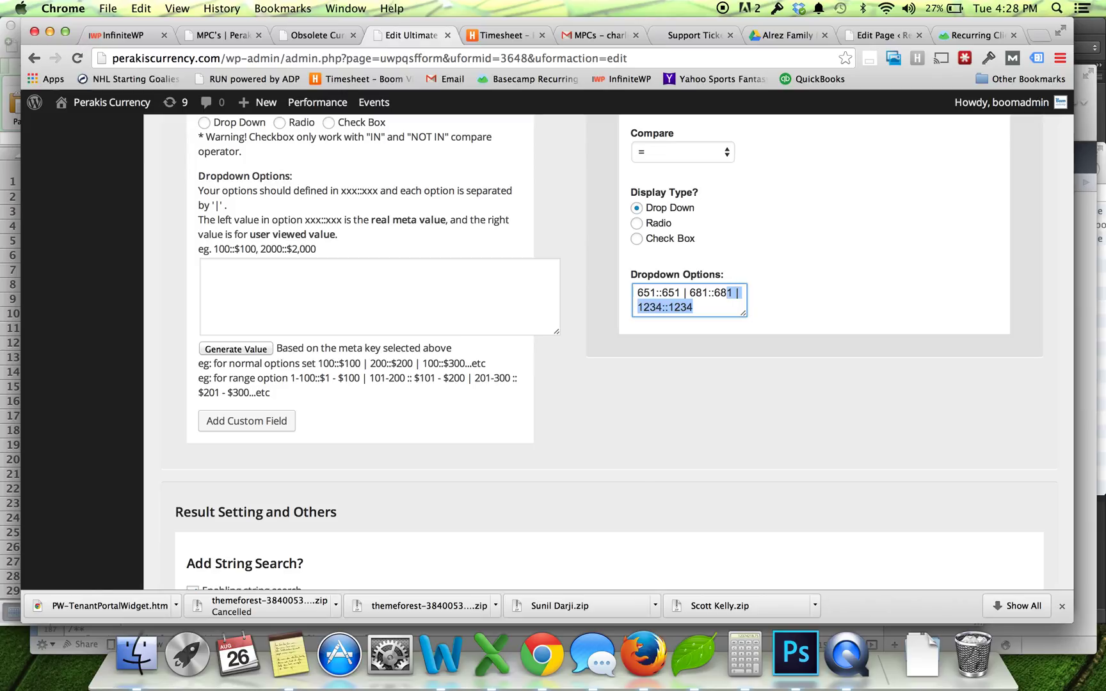
key("BackSpace")
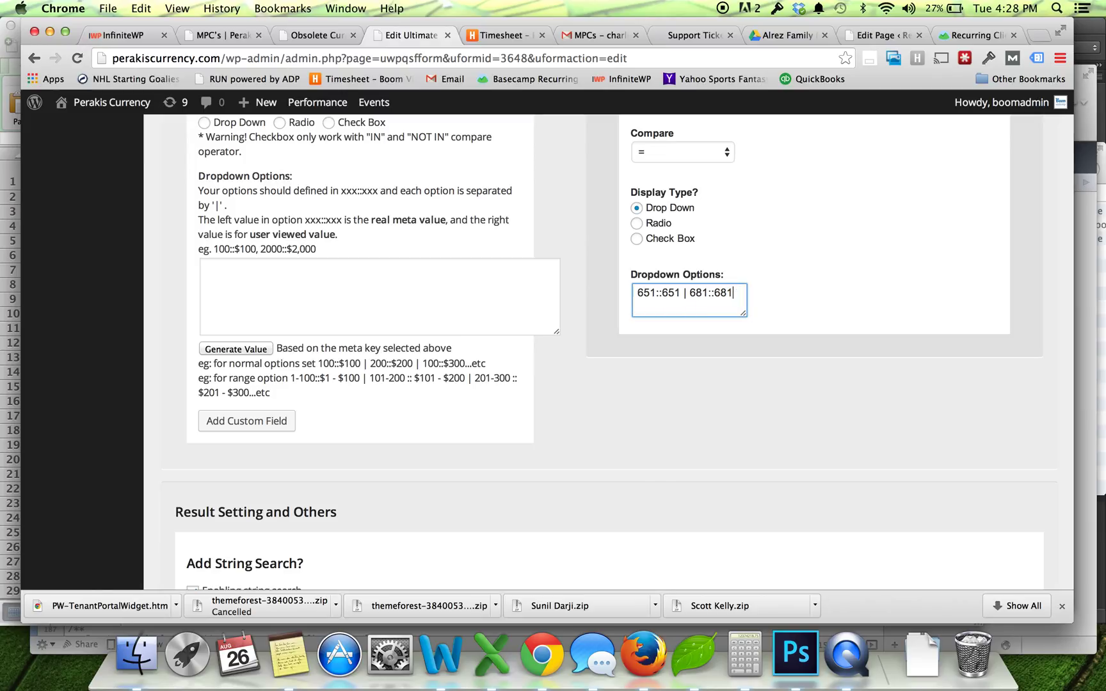
Choose type_mpcs as the meta key under Add Meta Field and generate its dropdown option values
left_click(405, 280)
scroll(409, 275, "up", 10)
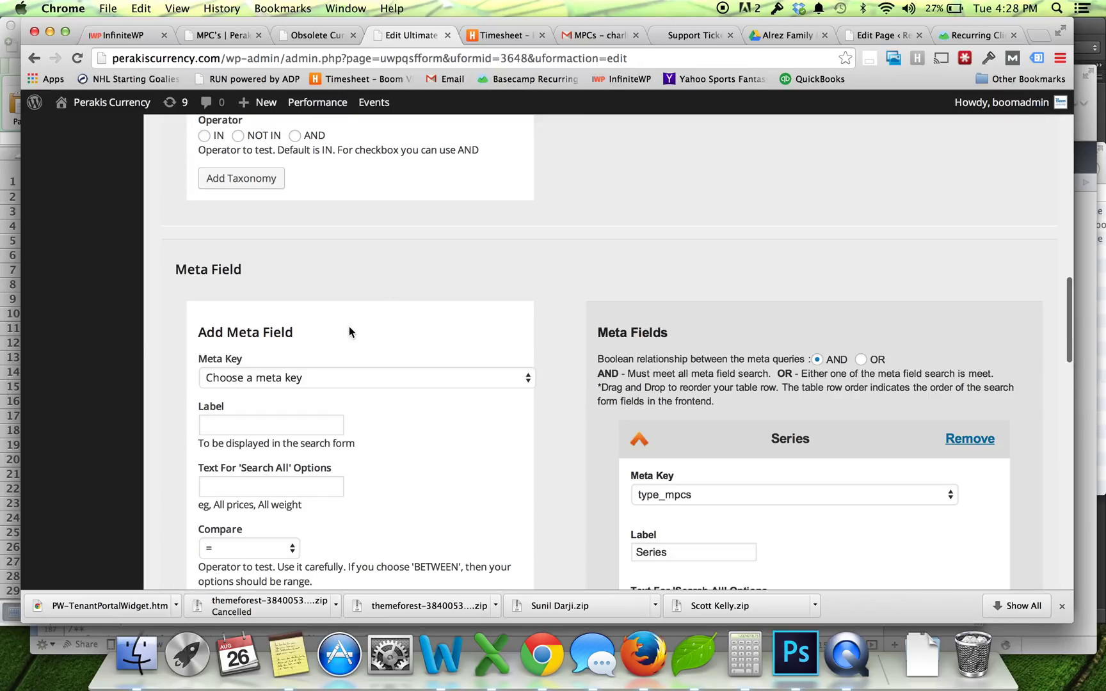
scroll(349, 332, "down", 2)
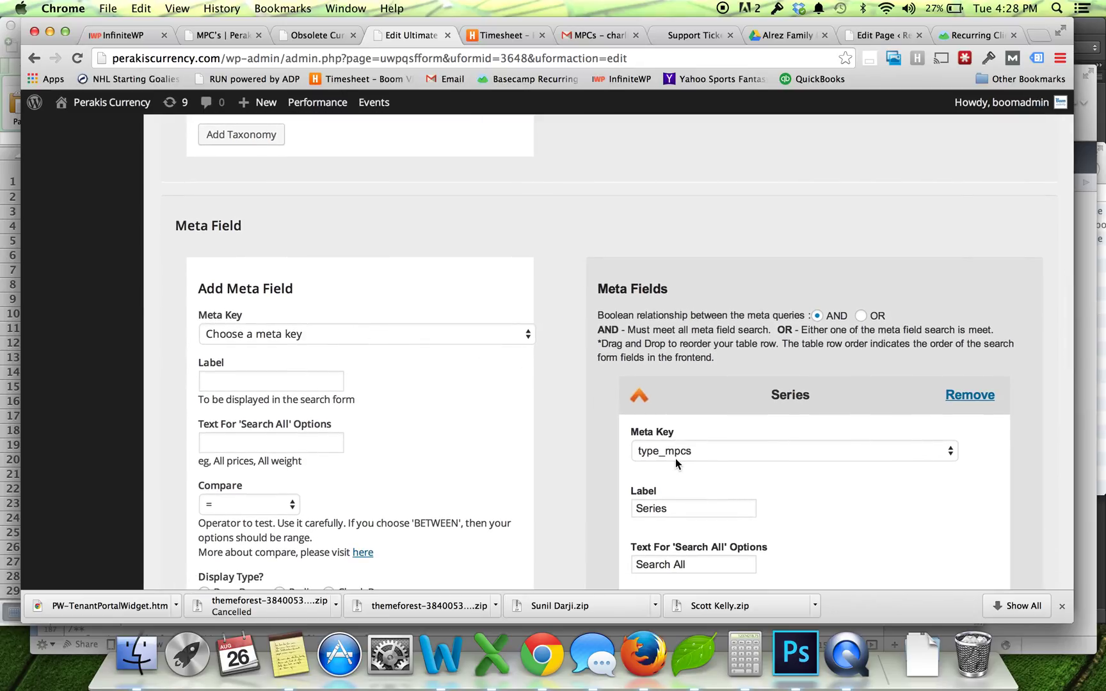
left_click(414, 336)
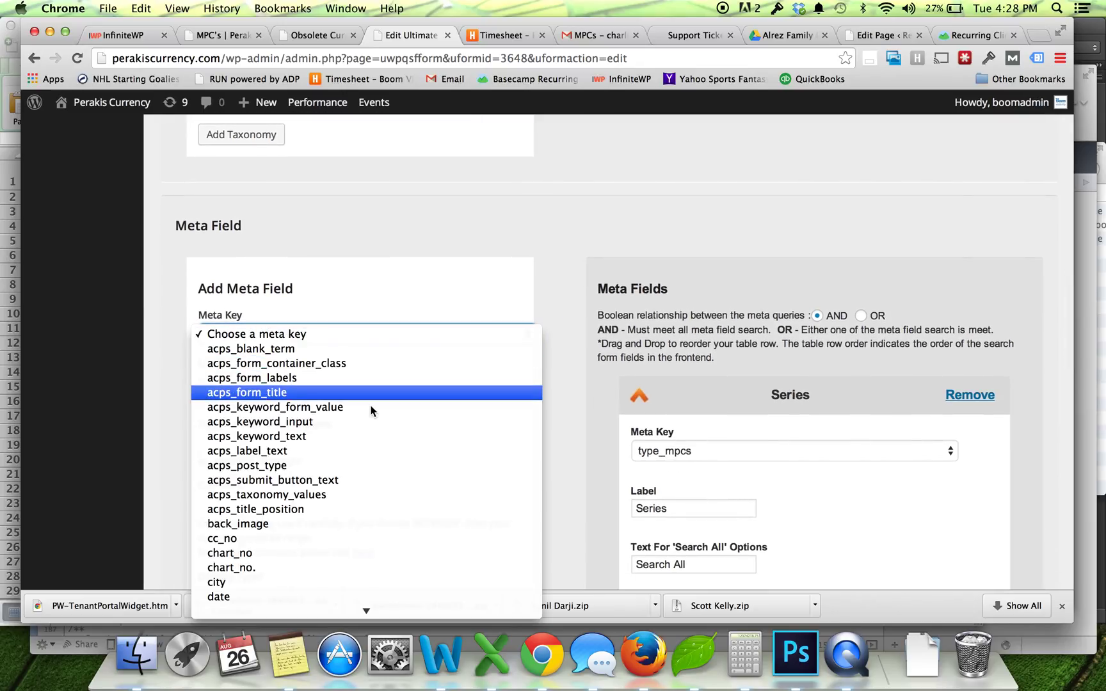
scroll(370, 409, "down", 10)
scroll(330, 536, "down", 15)
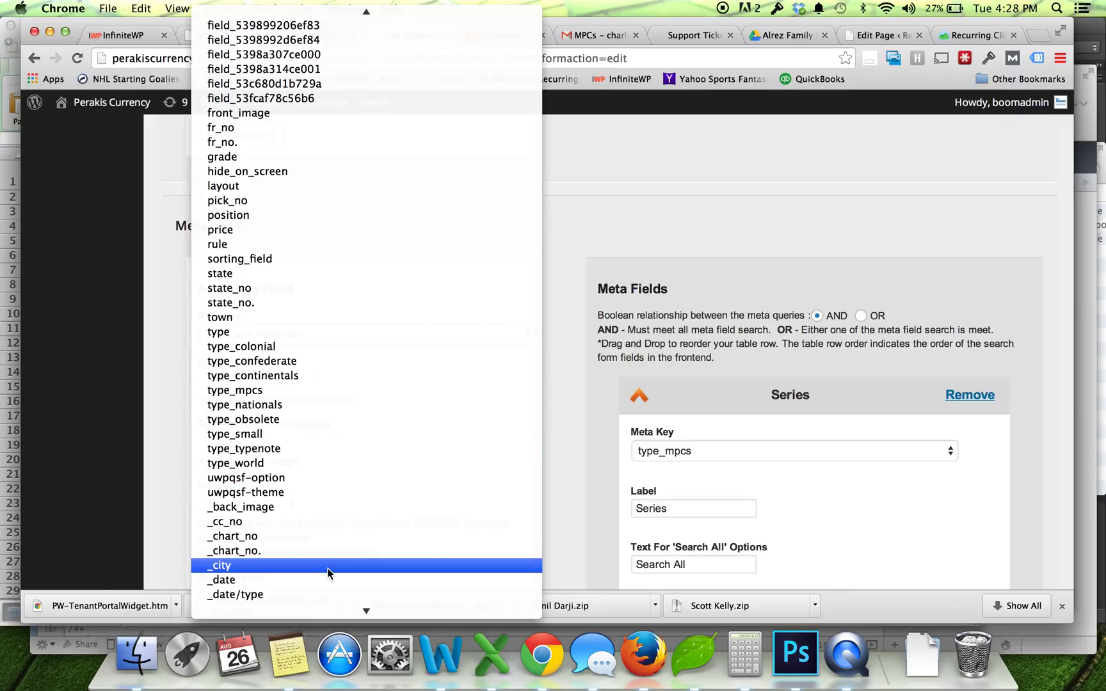
left_click(365, 390)
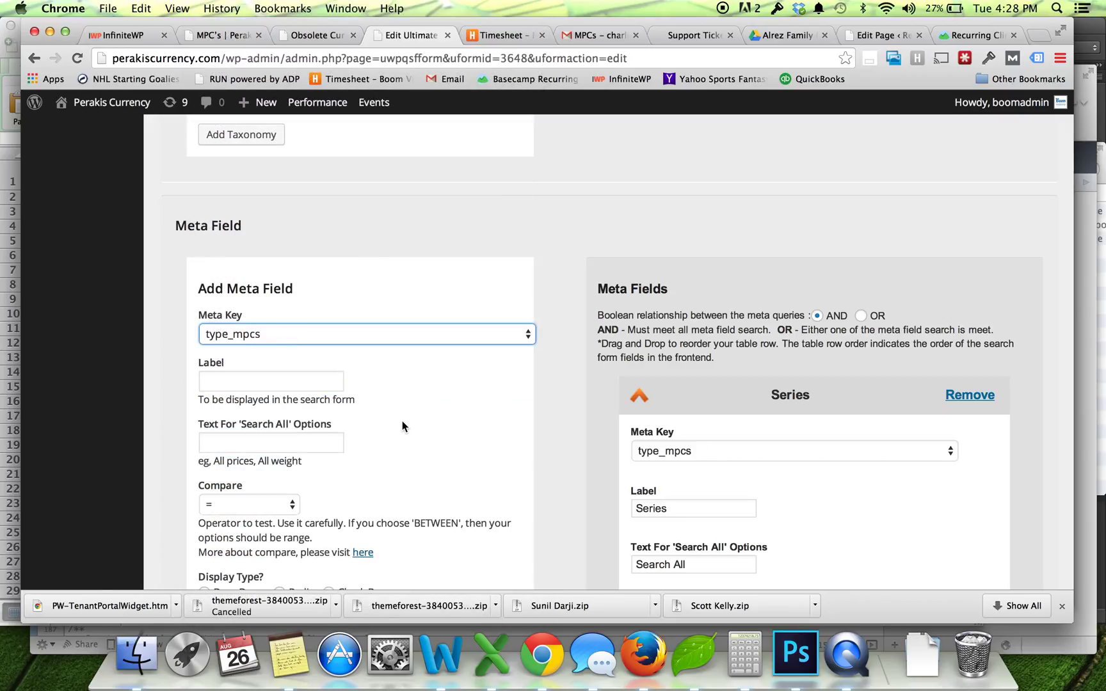
scroll(421, 435, "down", 10)
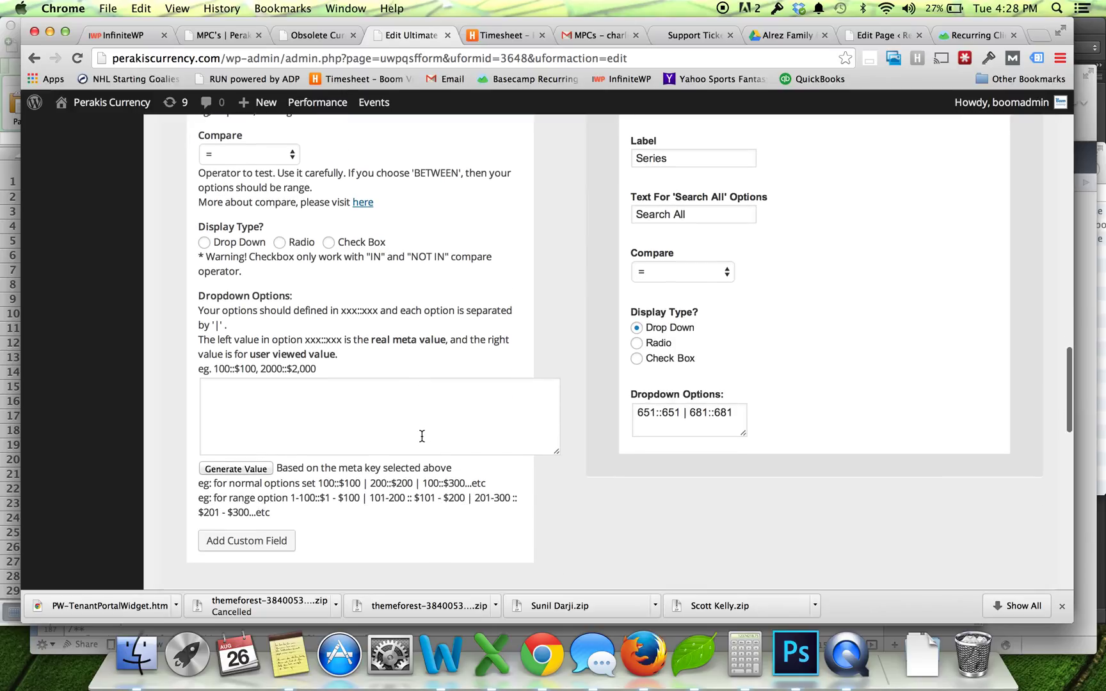
left_click(218, 472)
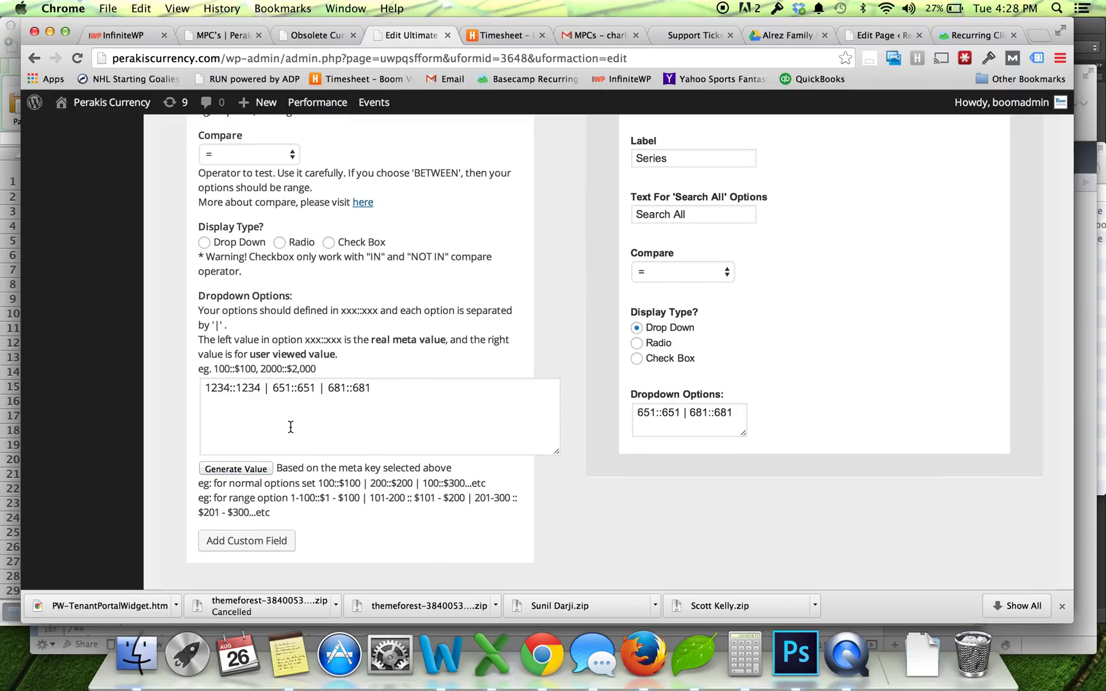
Replace the Series field's dropdown options with the generated 1234::1234 | 651::651 | 681::681 and save the search form
left_click(226, 391)
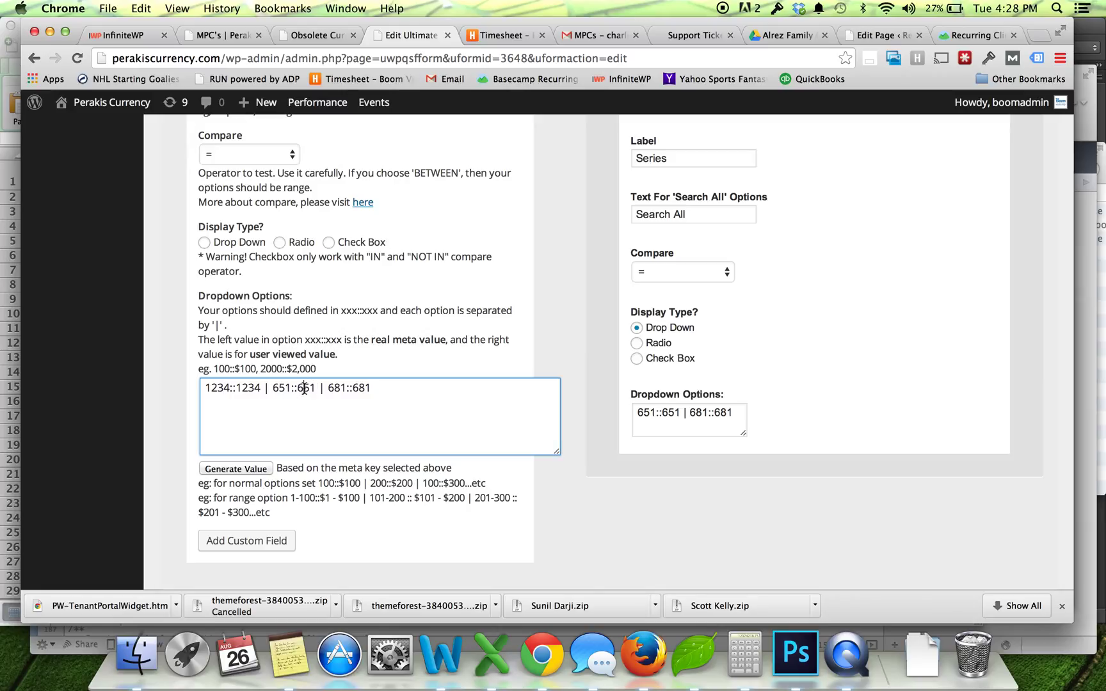
triple_click(242, 384)
key("super+c")
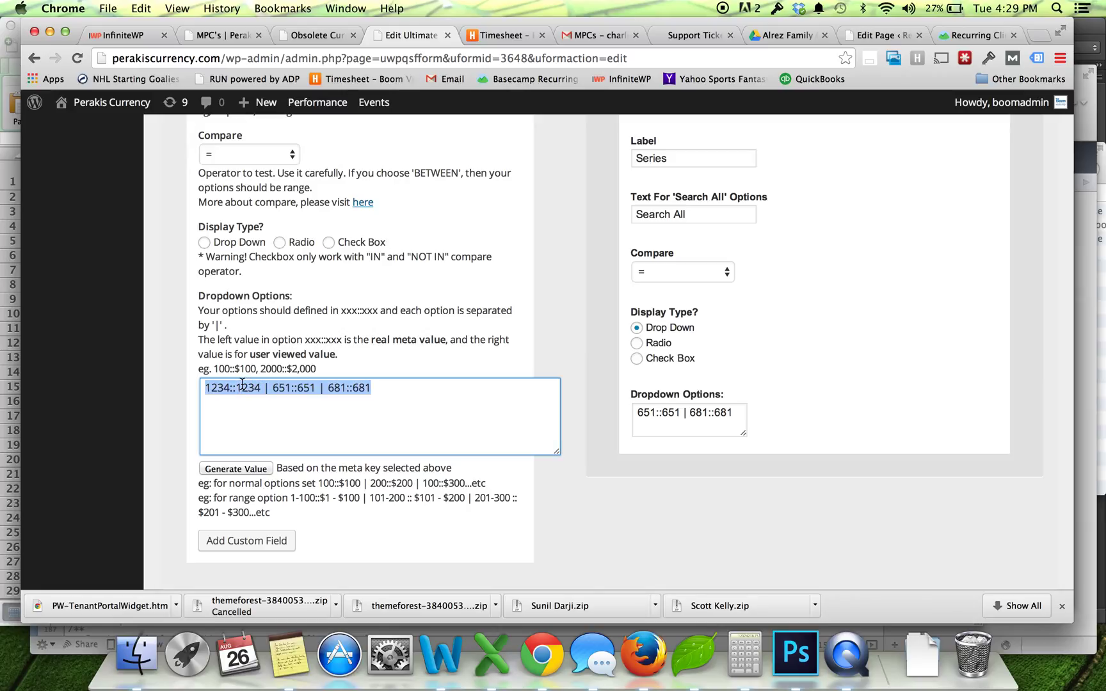
triple_click(669, 411)
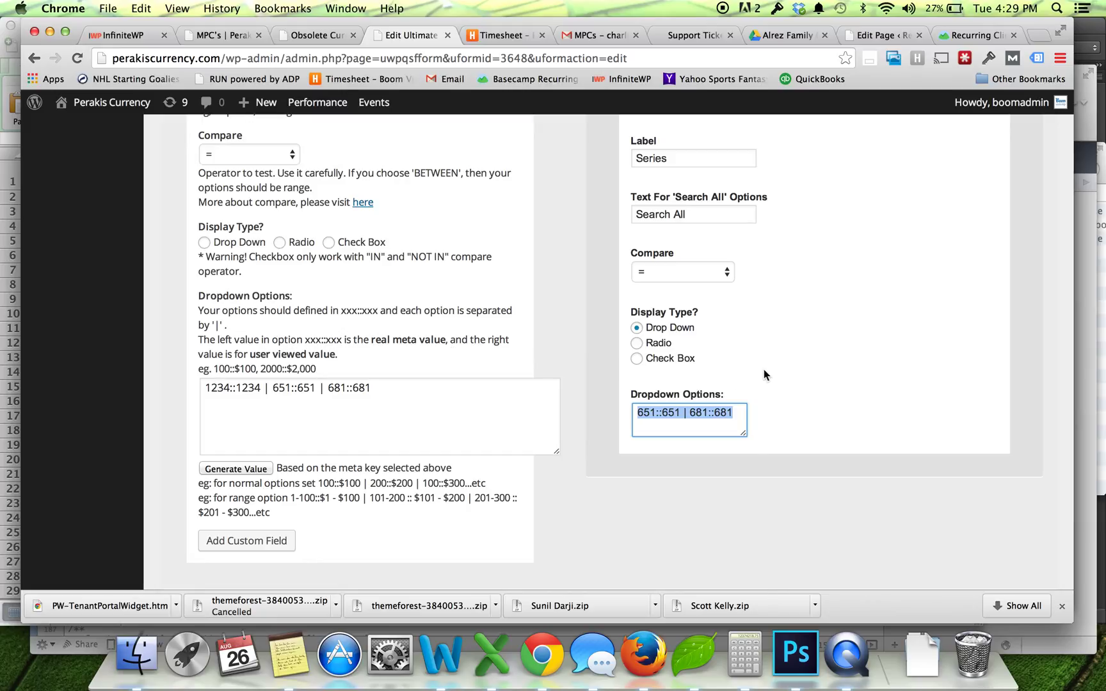
left_click(744, 410)
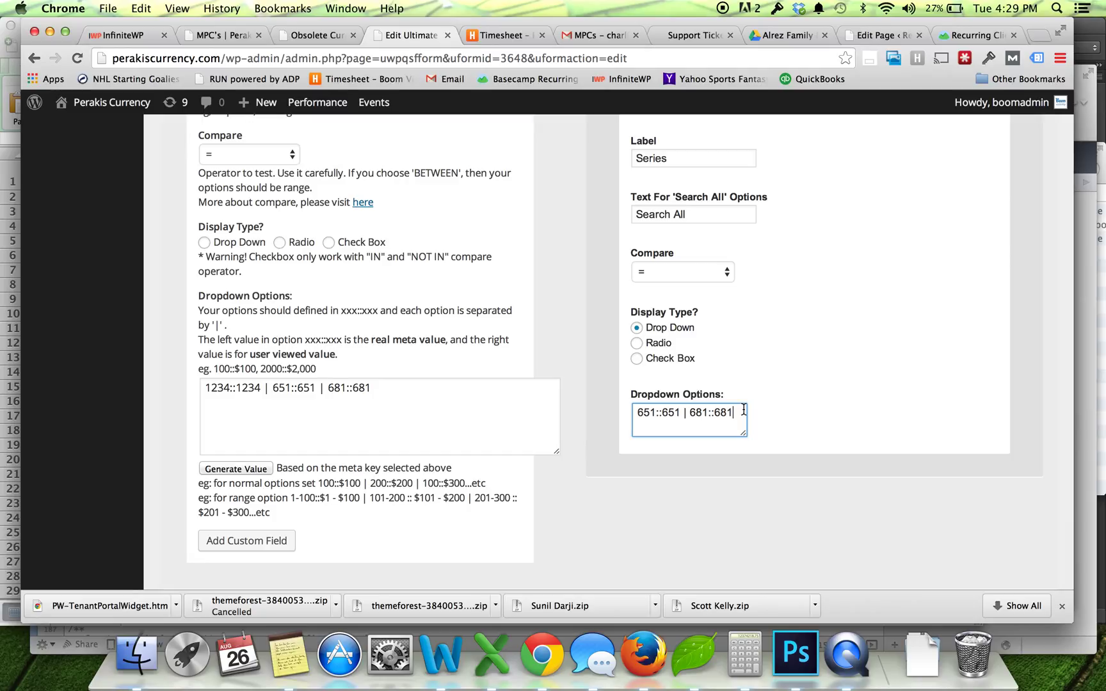
key("super+a")
key("super+v")
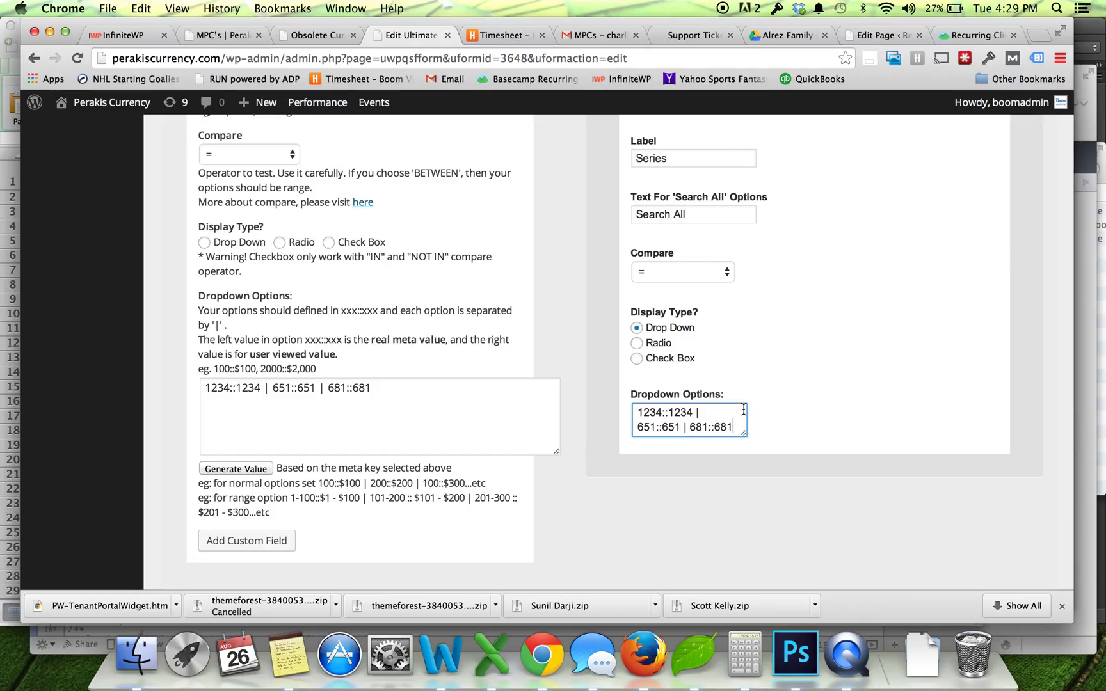
scroll(735, 420, "down", 10)
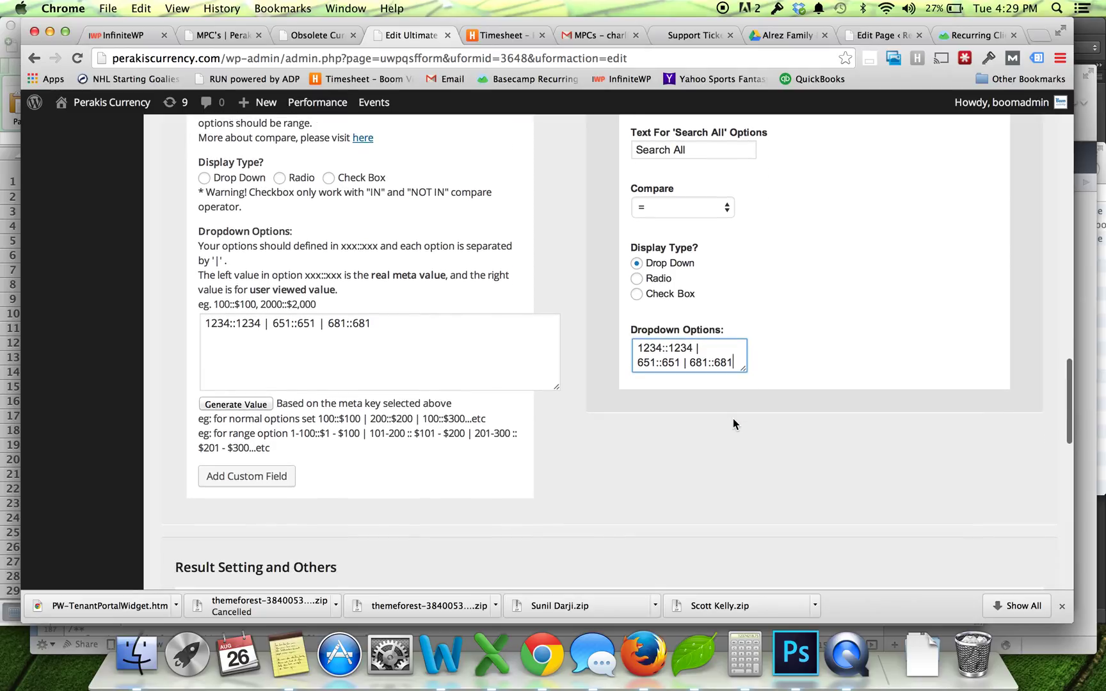
scroll(733, 424, "down", 10)
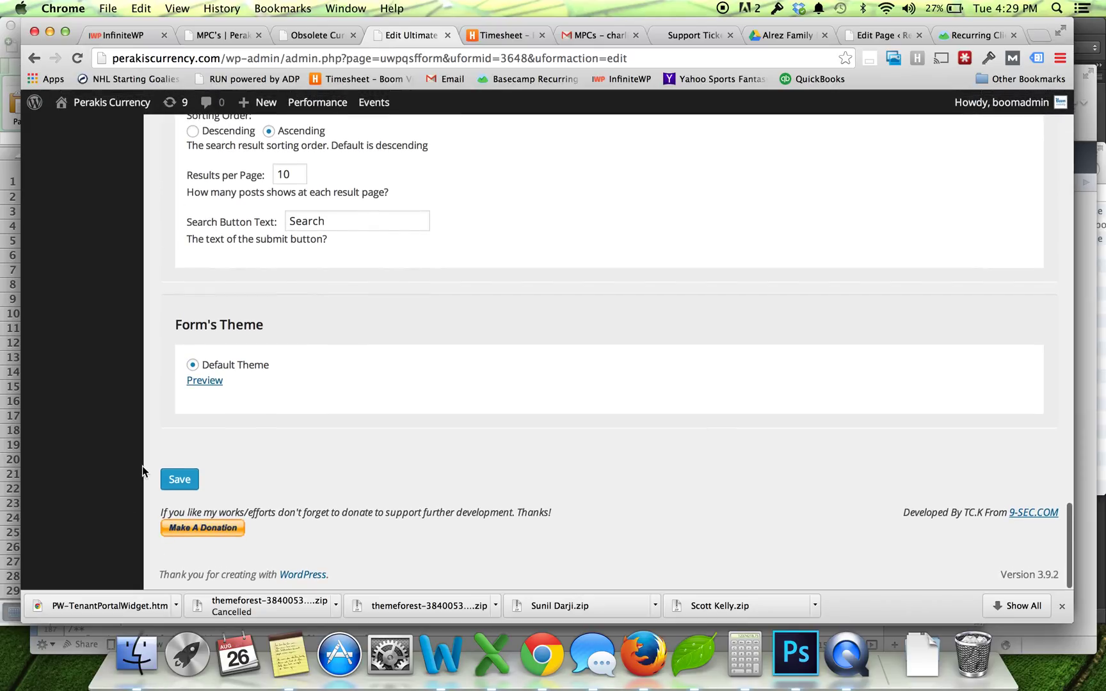
left_click(188, 488)
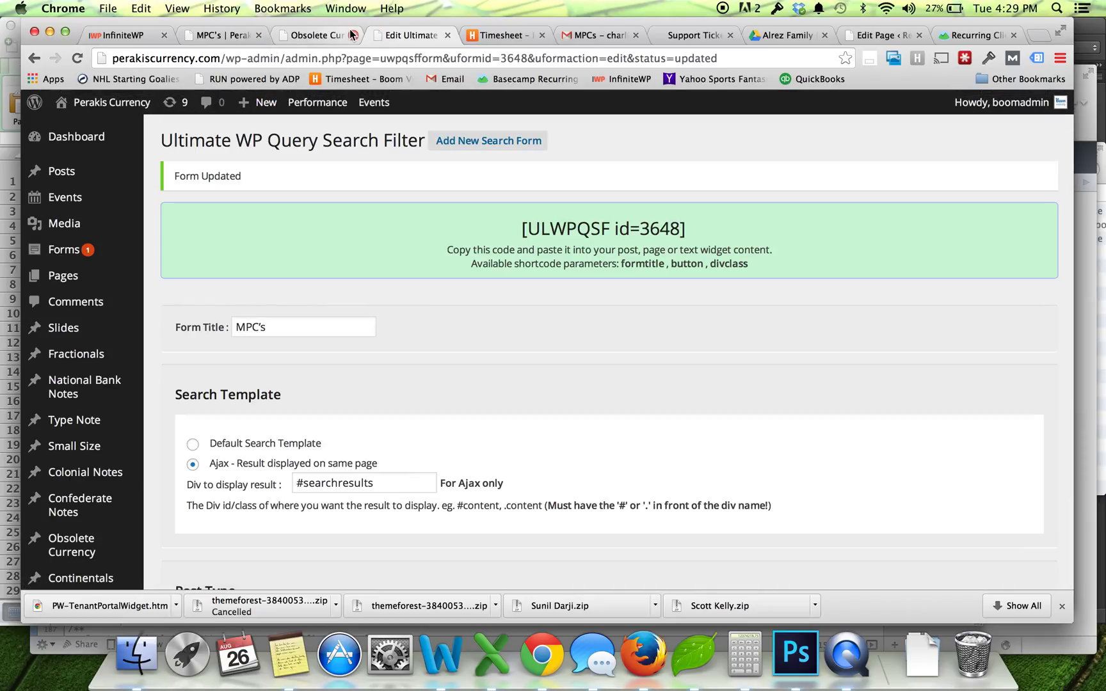
Close the Obsolete Currency page, reload the public MPC's page, and search its notes by series 1234
left_click(354, 35)
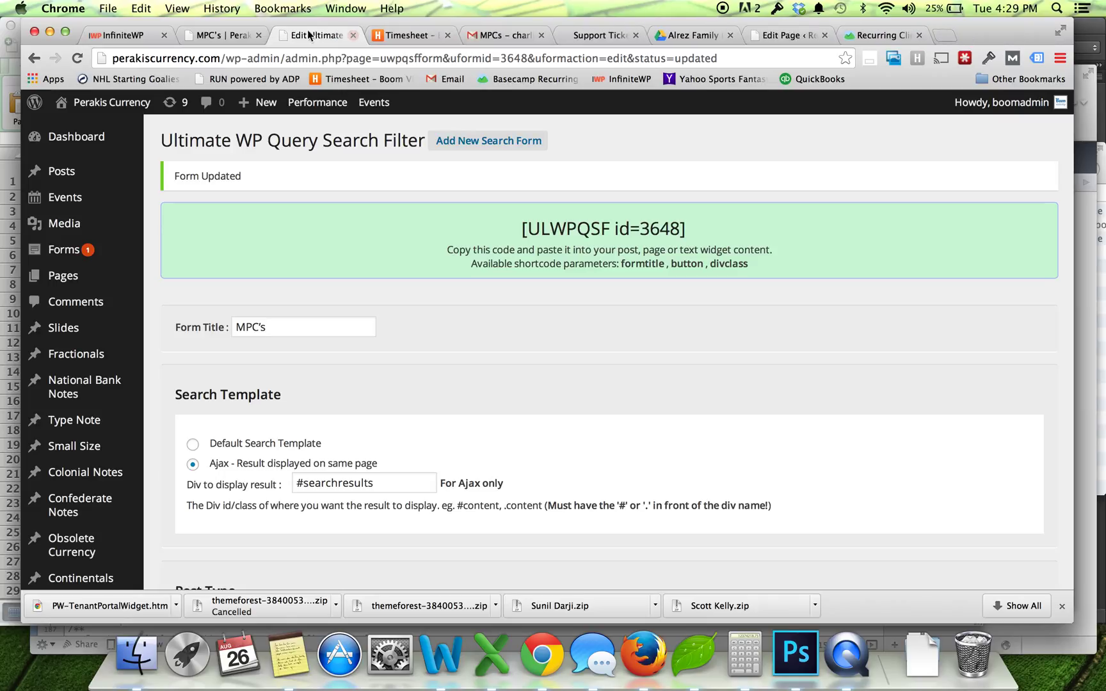
left_click(225, 36)
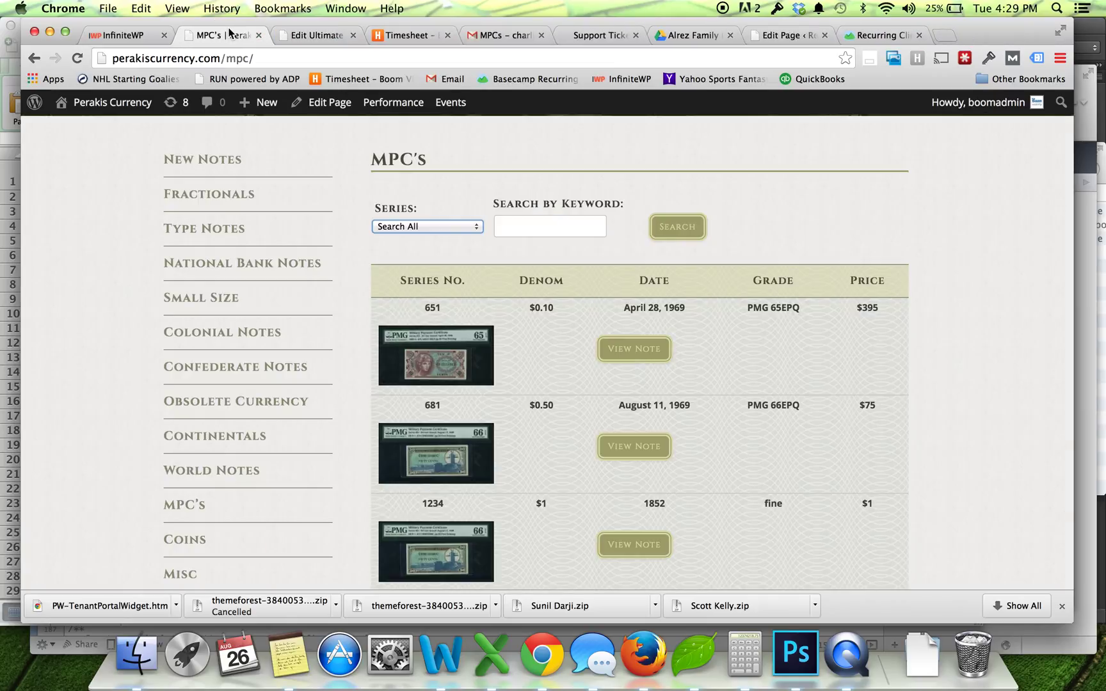
left_click(76, 58)
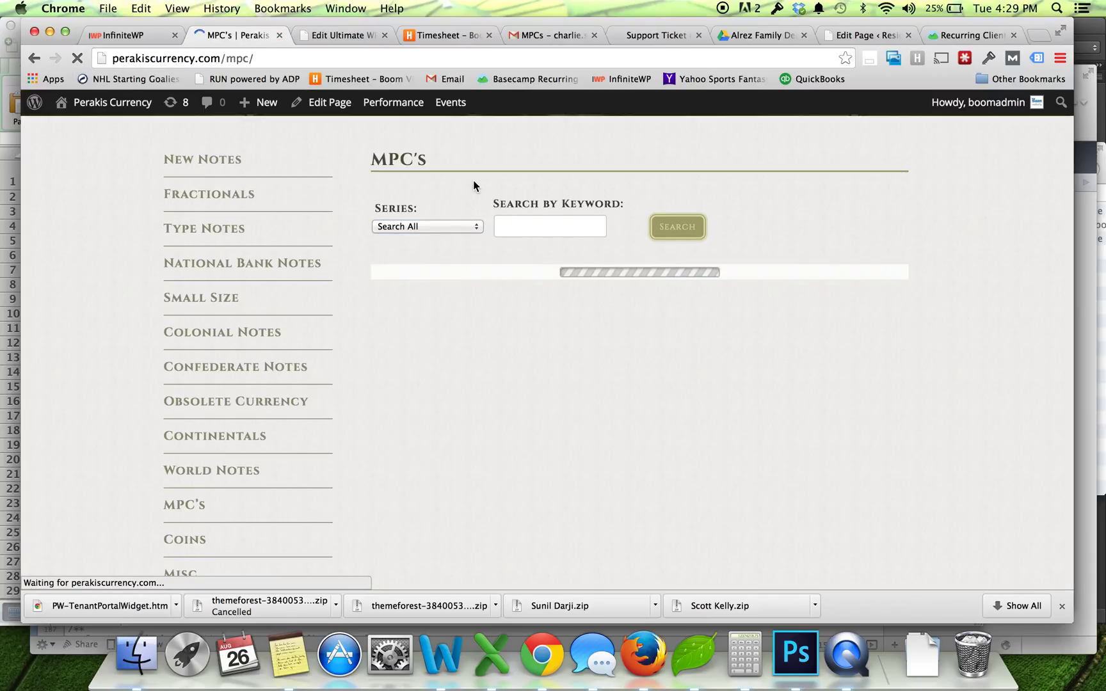
left_click(444, 226)
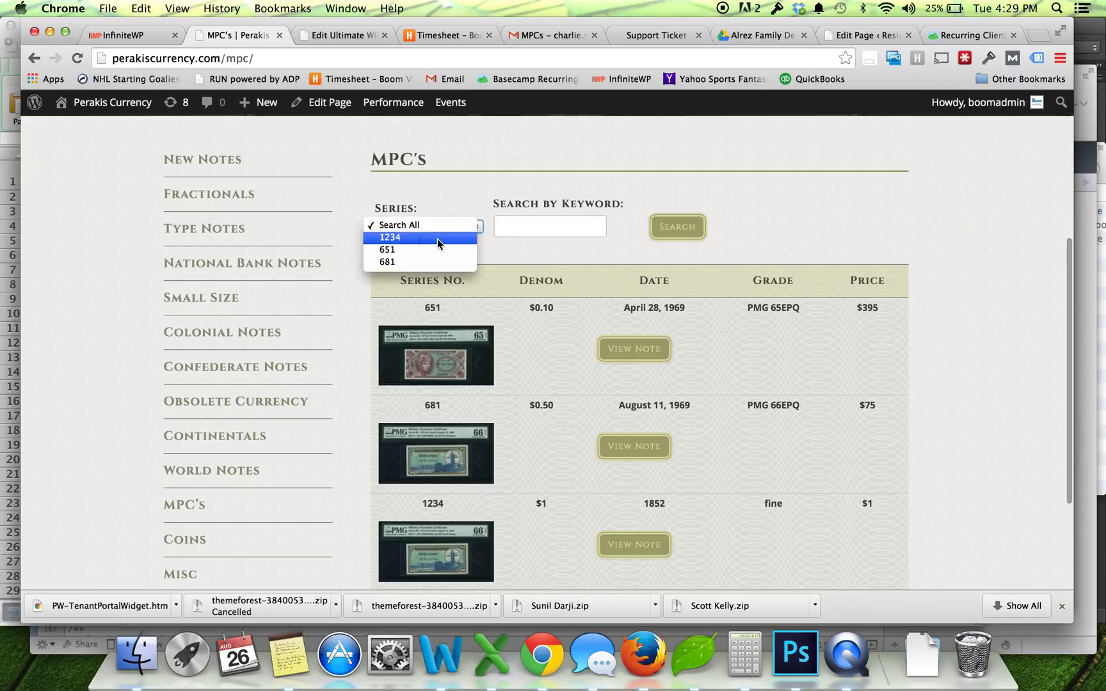
left_click(437, 239)
left_click(666, 226)
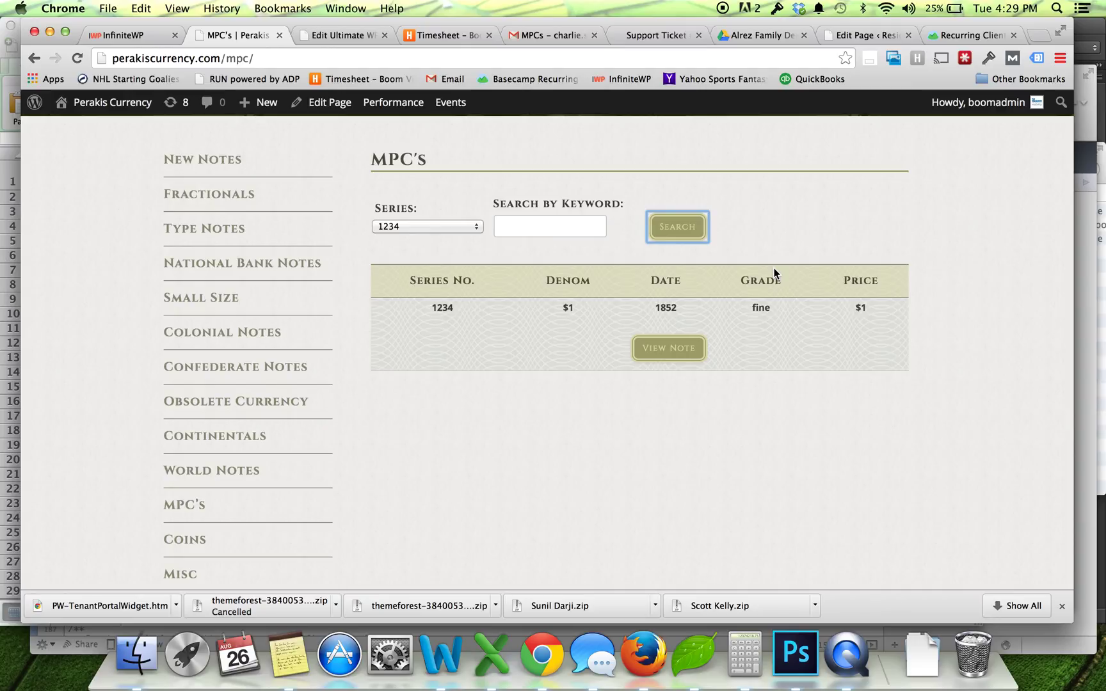
Open the series 1234 test note's post for editing and move it to the trash
left_click(640, 349)
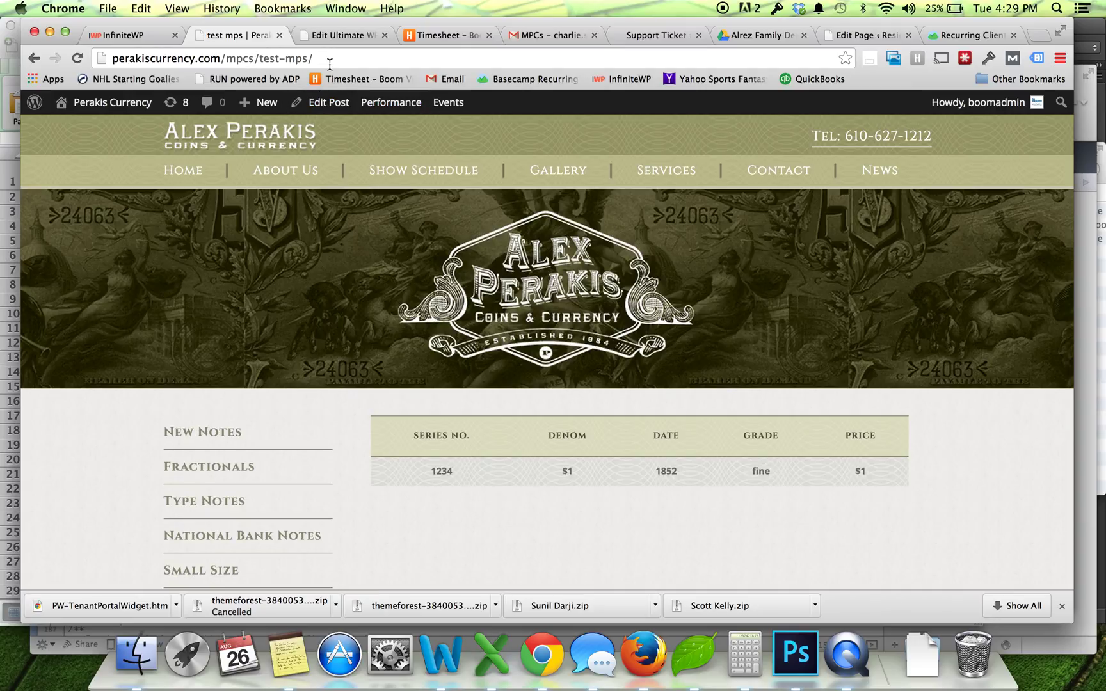
left_click(323, 105)
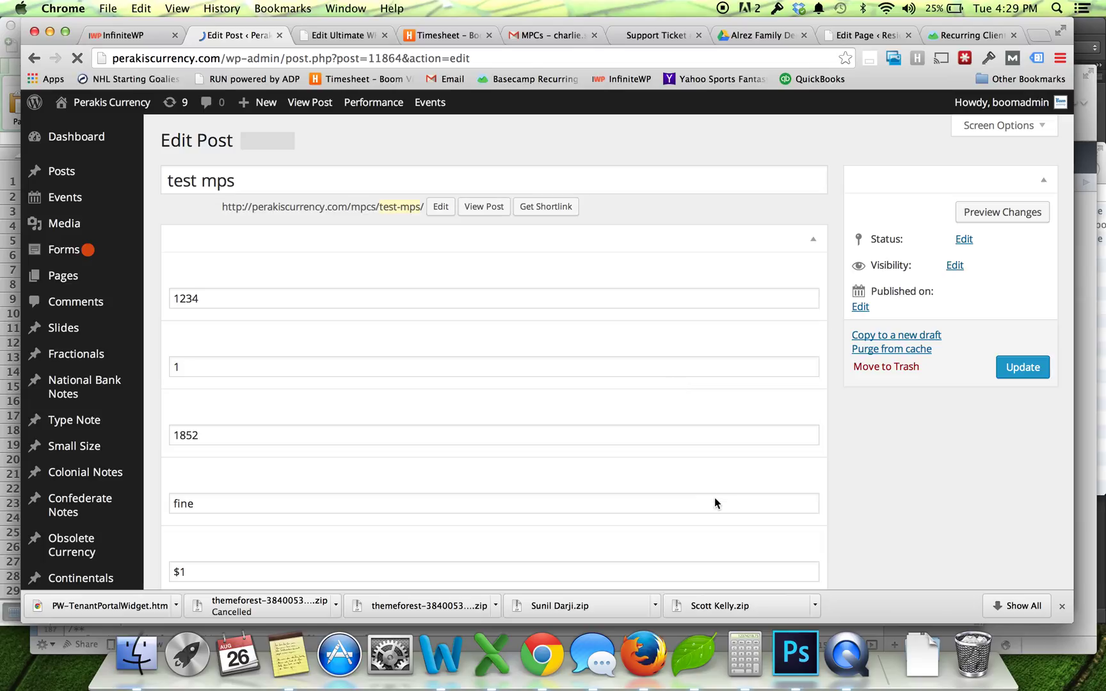
left_click(889, 367)
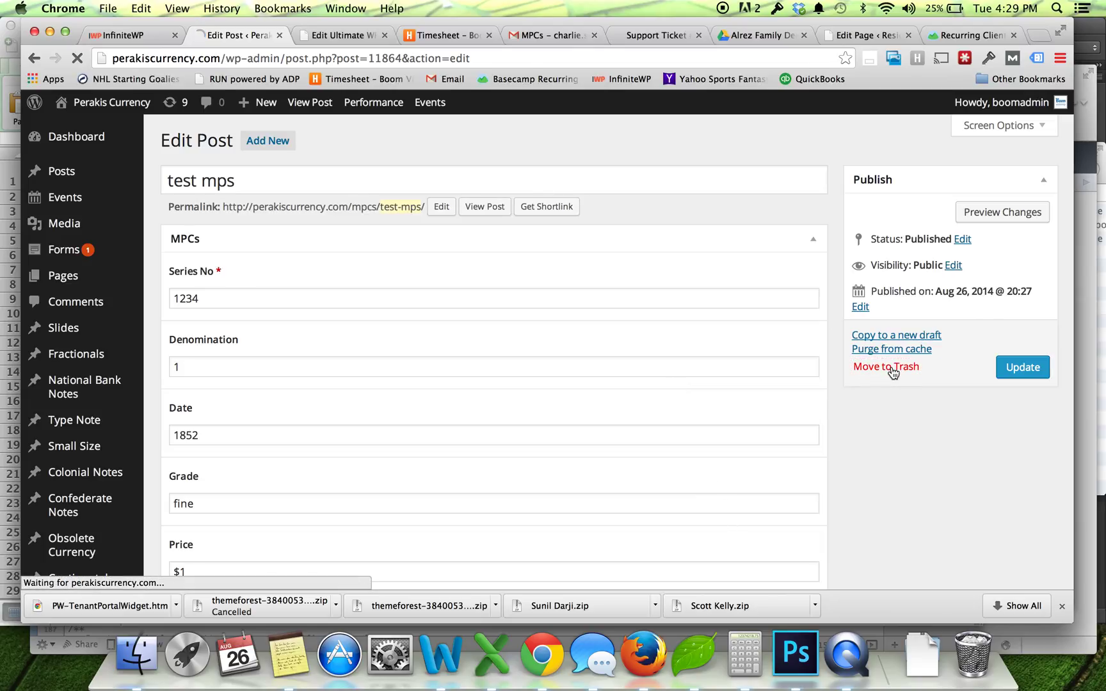
right_click(834, 659)
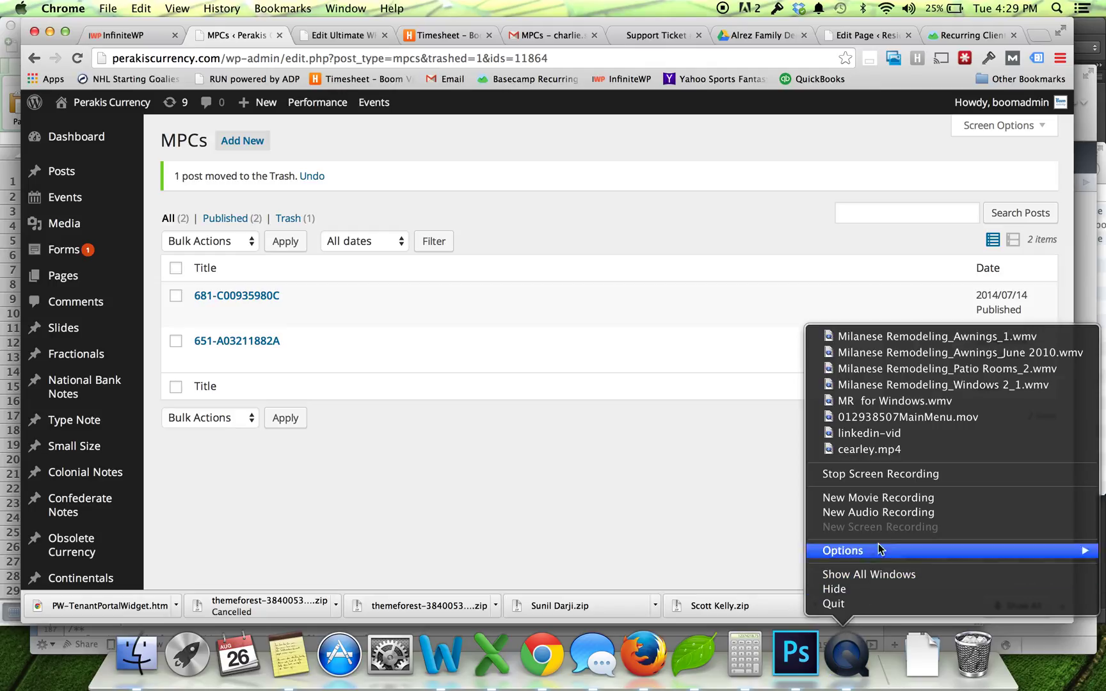